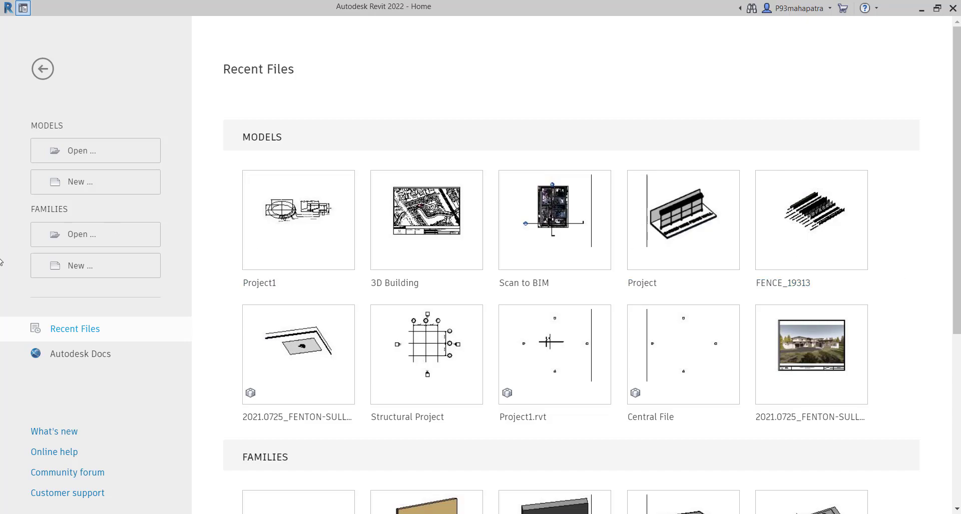
Create a new family from the English-Imperial Generic Model.rft template and close all inactive views
click(43, 266)
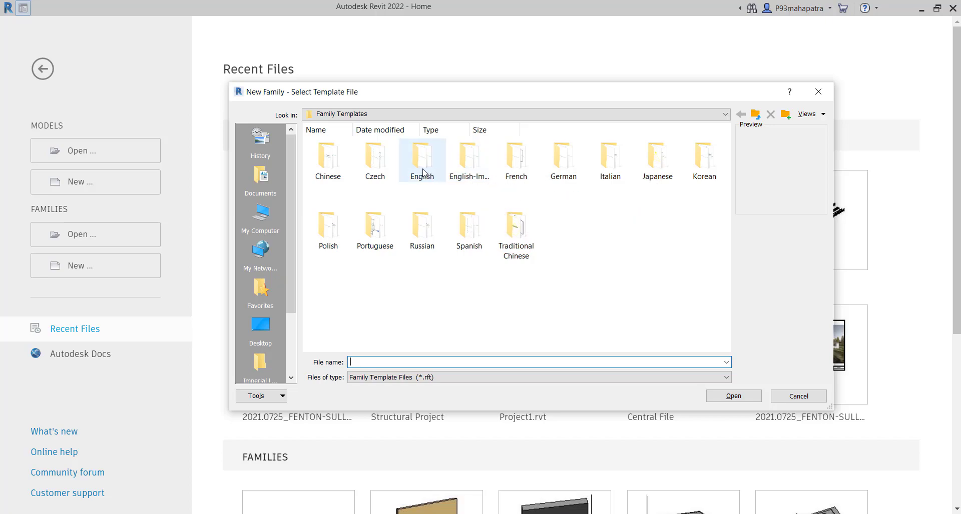
double_click(471, 168)
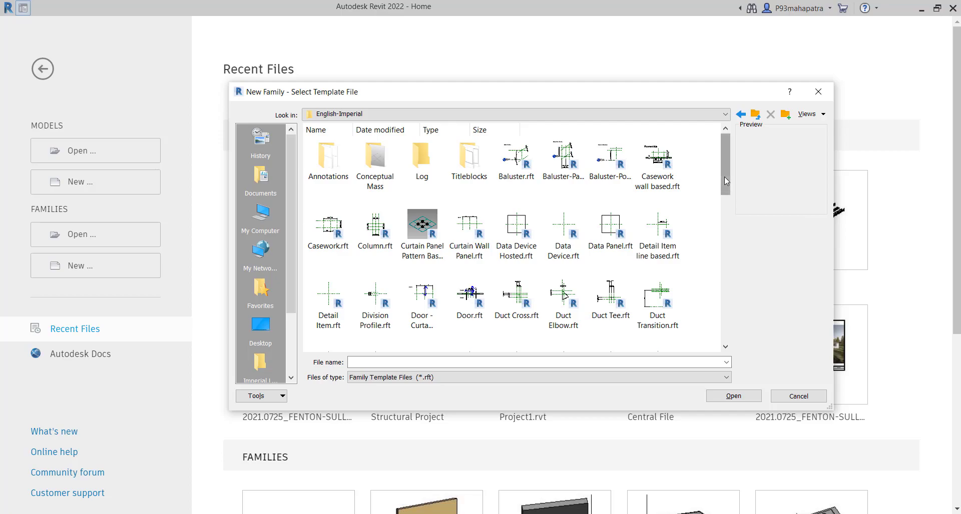
drag(724, 177, 739, 245)
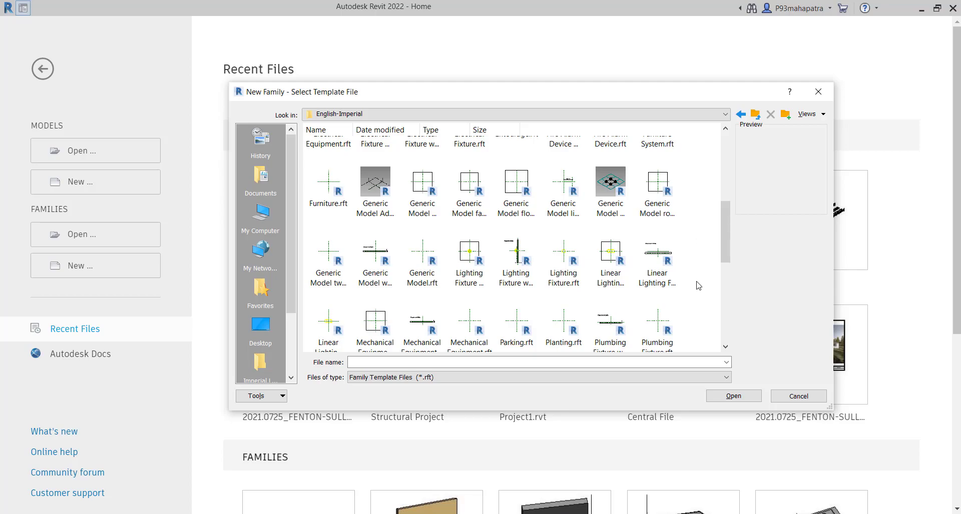
click(418, 261)
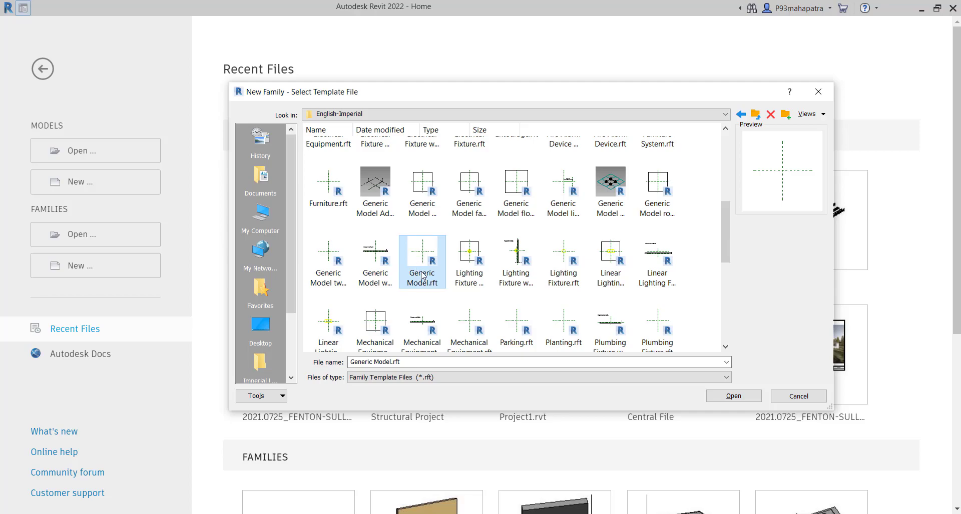
click(725, 398)
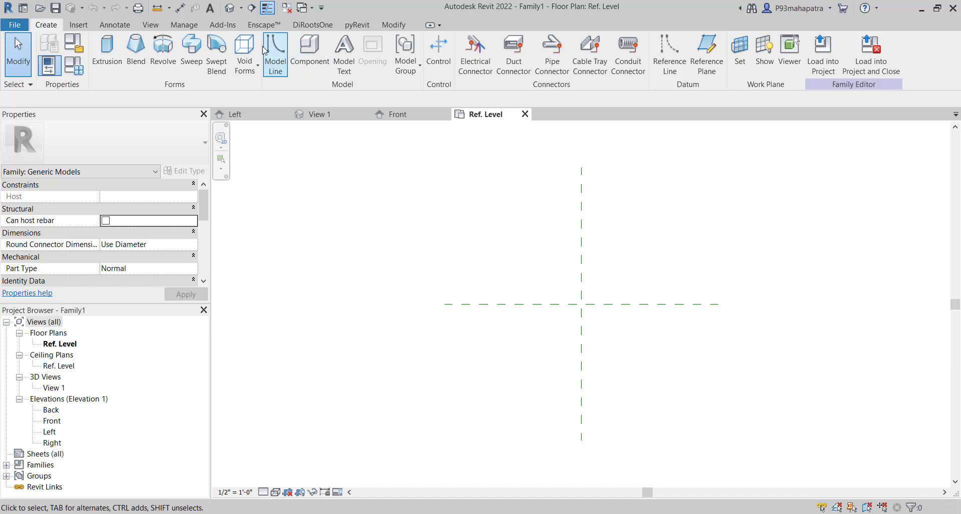
click(286, 7)
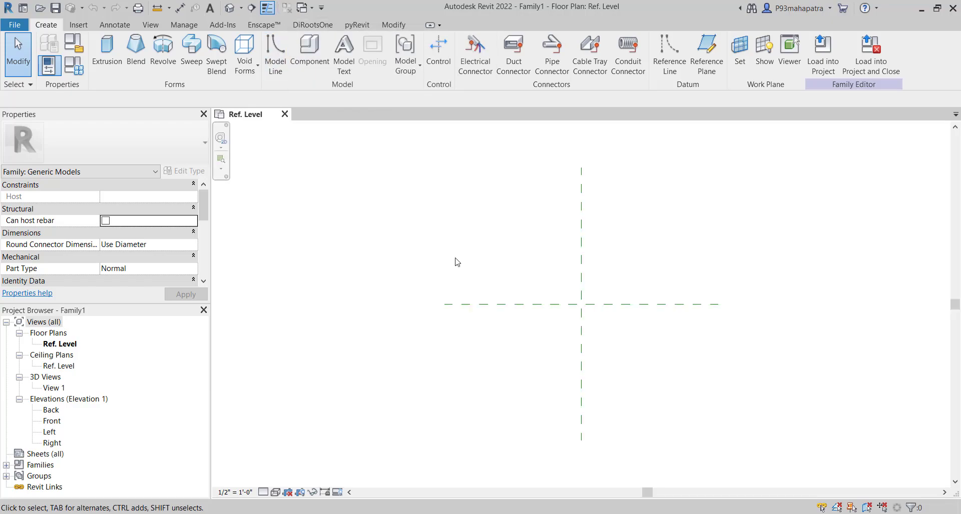
Inspect the default Center (Left/Right) and Center (Front/Back) reference planes in the Ref. Level plan
middle_drag(545, 282, 440, 282)
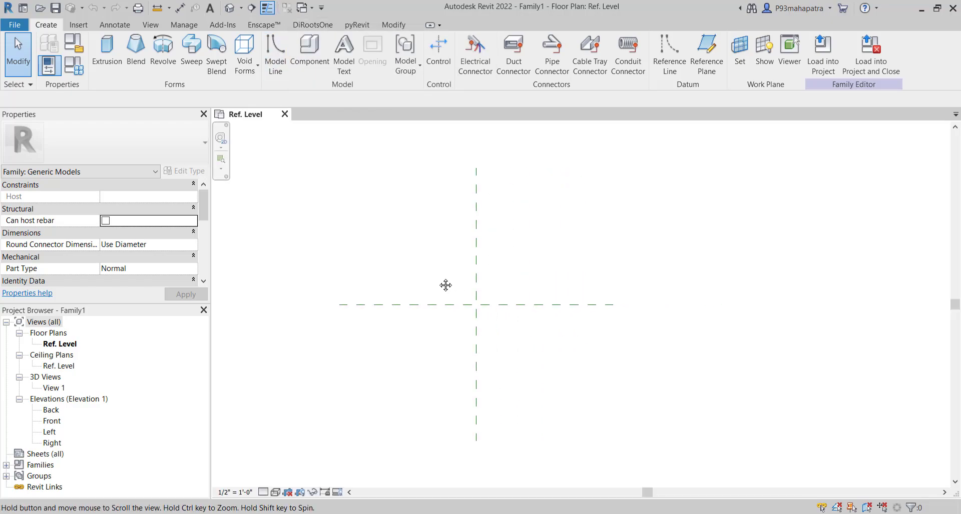
click(476, 220)
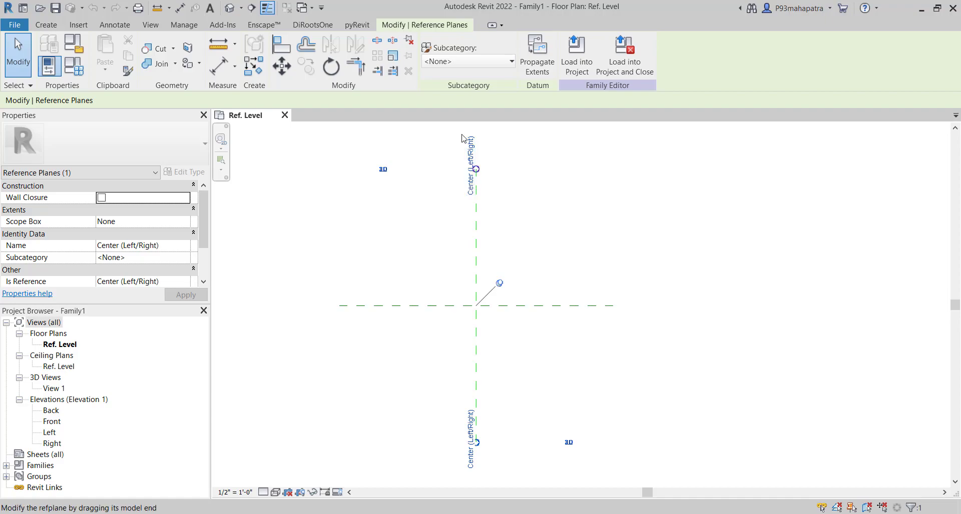
click(598, 307)
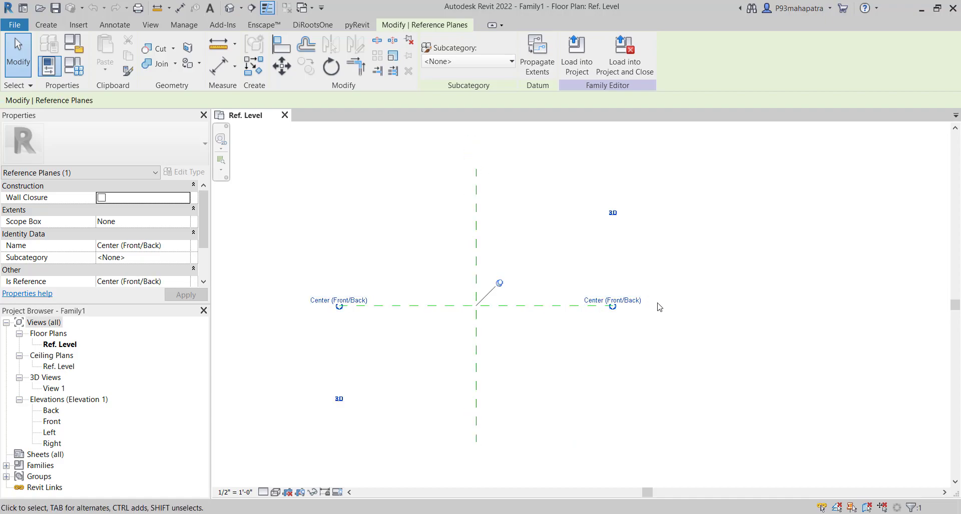
click(522, 280)
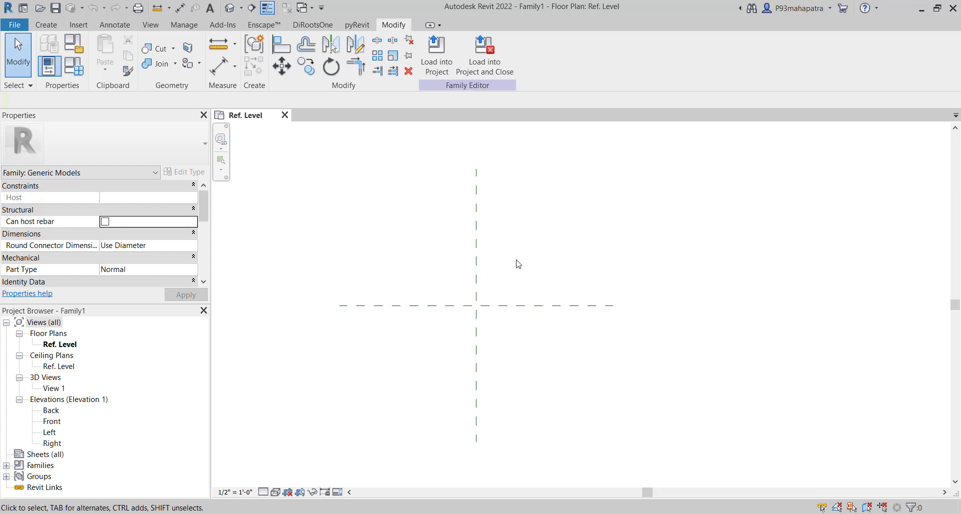
Draw a horizontal reference plane about 1' 9" above the Center (Front/Back) plane, matching its length
key(r)
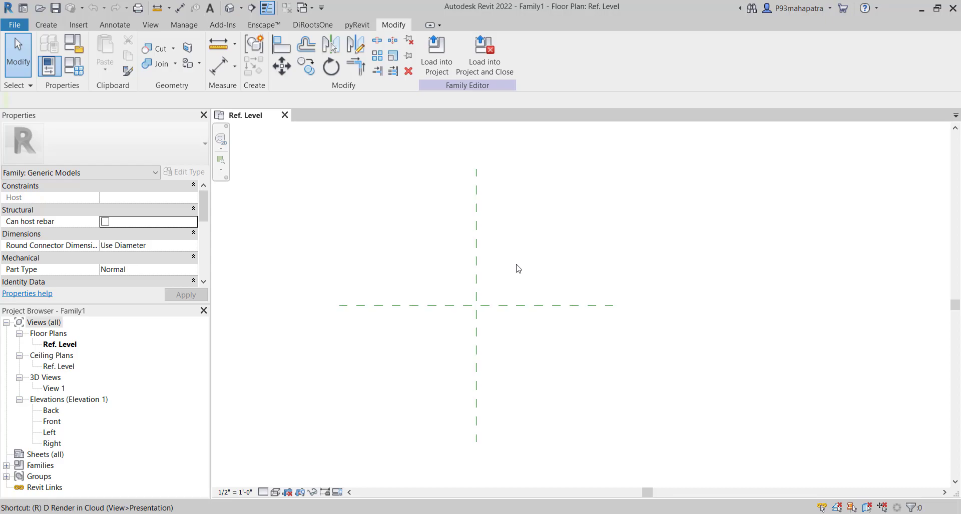
key(p)
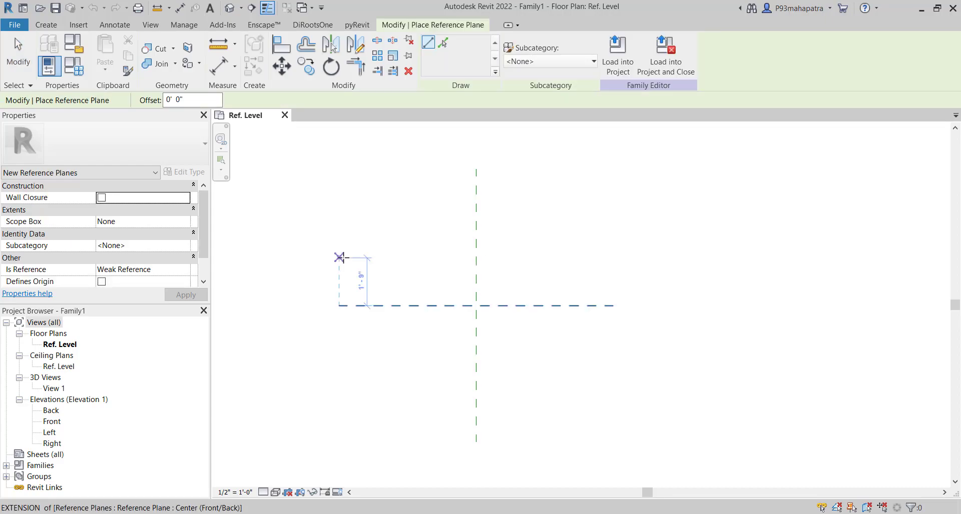
click(339, 258)
click(612, 258)
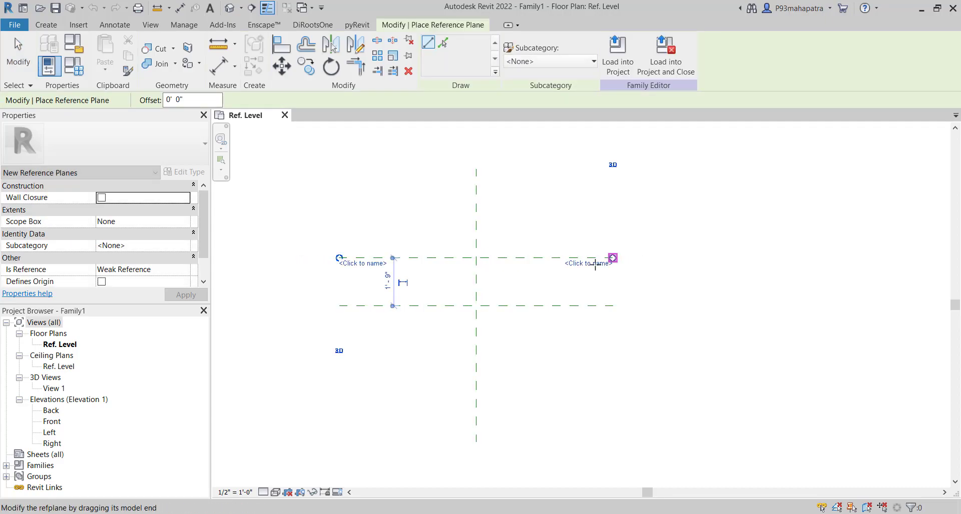
key(Escape)
key(Escape)
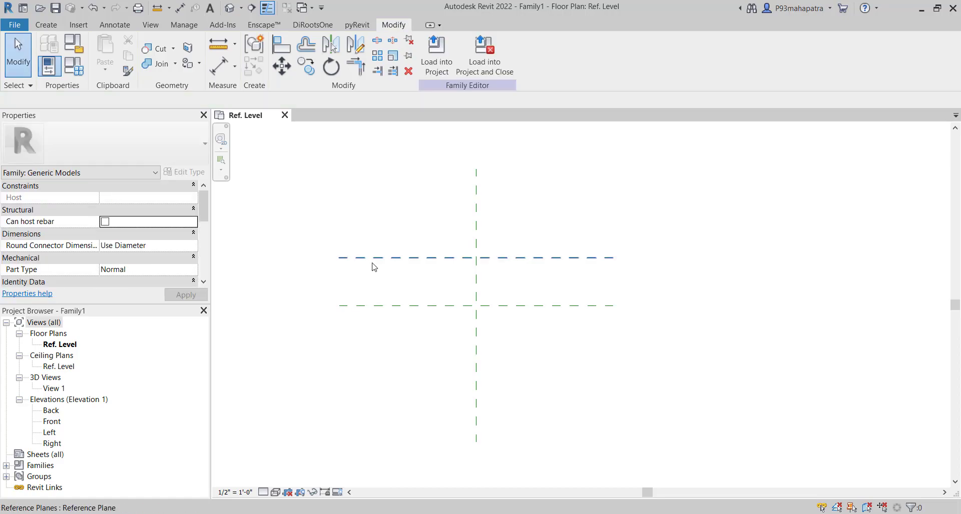
Mirror the new horizontal reference plane about the Center (Front/Back) plane, keeping the original
click(373, 265)
key(m)
key(m)
click(451, 306)
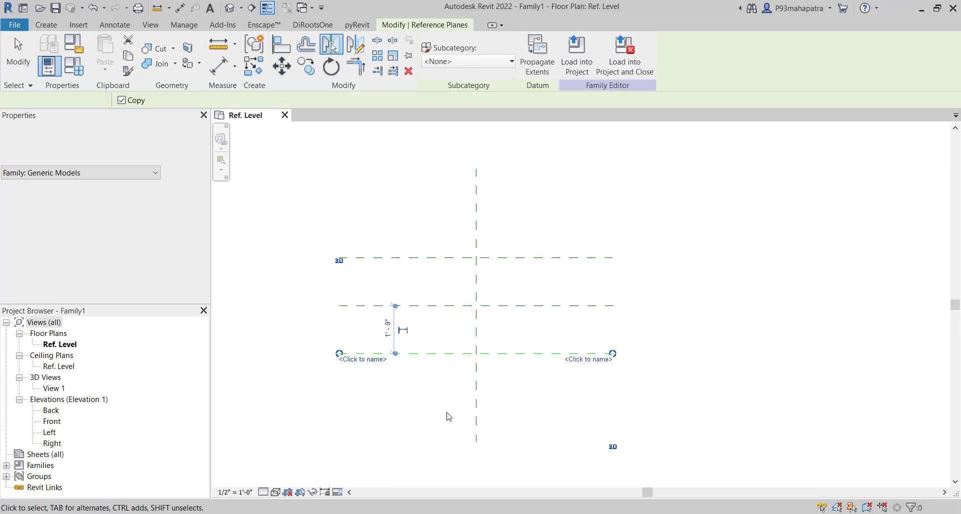
key(Escape)
Draw a vertical reference plane about 2' 2" left of the Center (Left/Right) plane, crossing all three horizontal planes
key(r)
key(p)
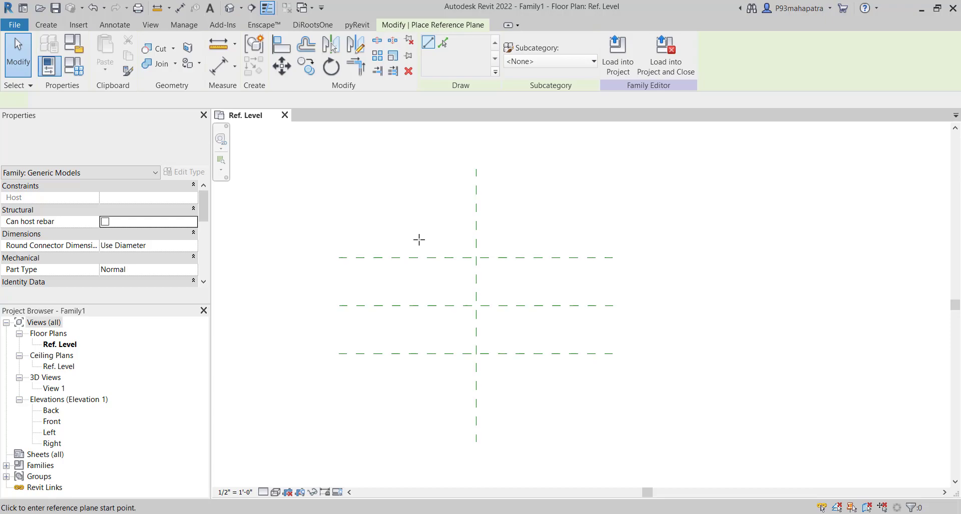
click(416, 236)
click(415, 412)
key(Escape)
key(Escape)
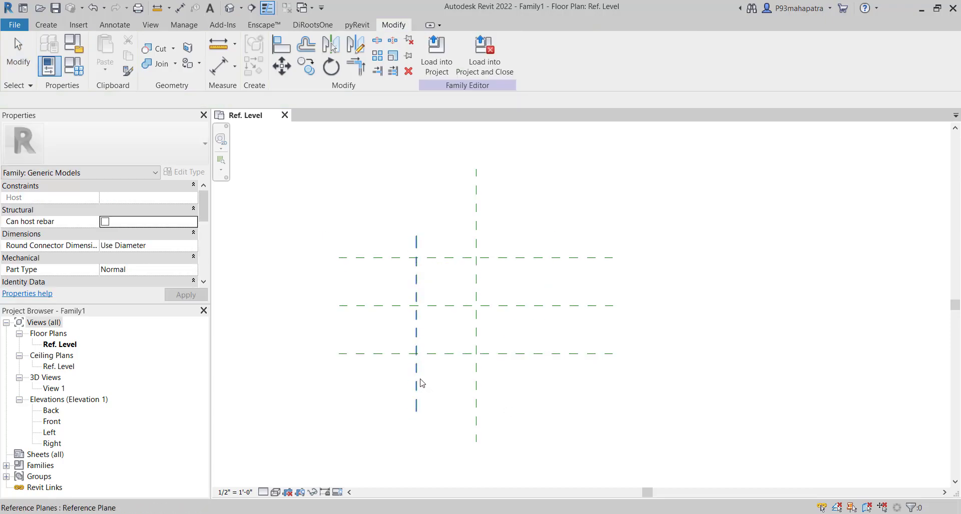
Mirror the left vertical reference plane about the Center (Left/Right) plane, keeping the original
click(419, 383)
key(m)
key(m)
click(476, 393)
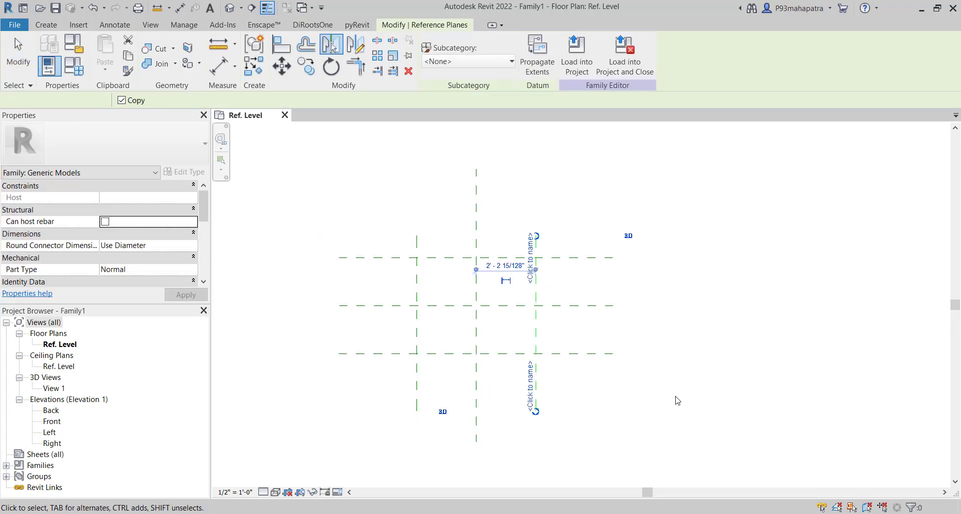
key(Escape)
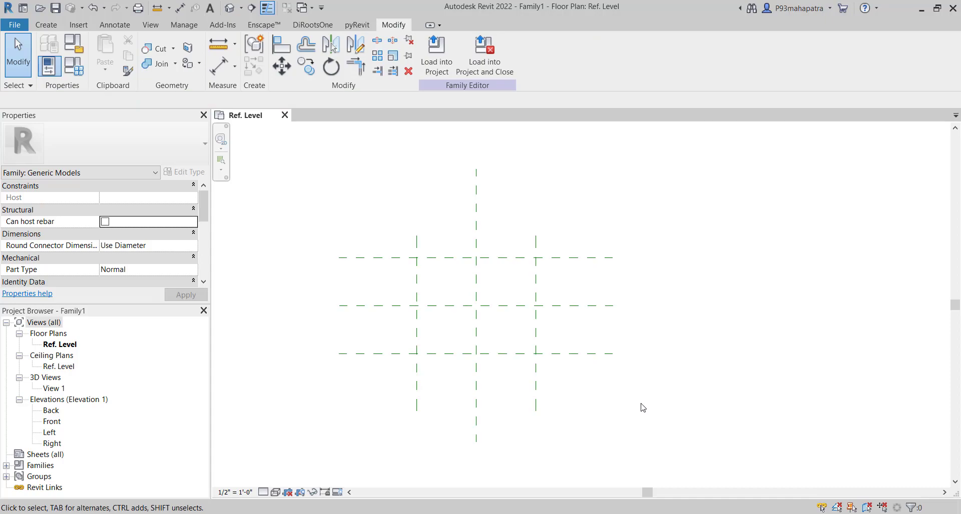
Set the project's length units to millimeters
key(u)
key(n)
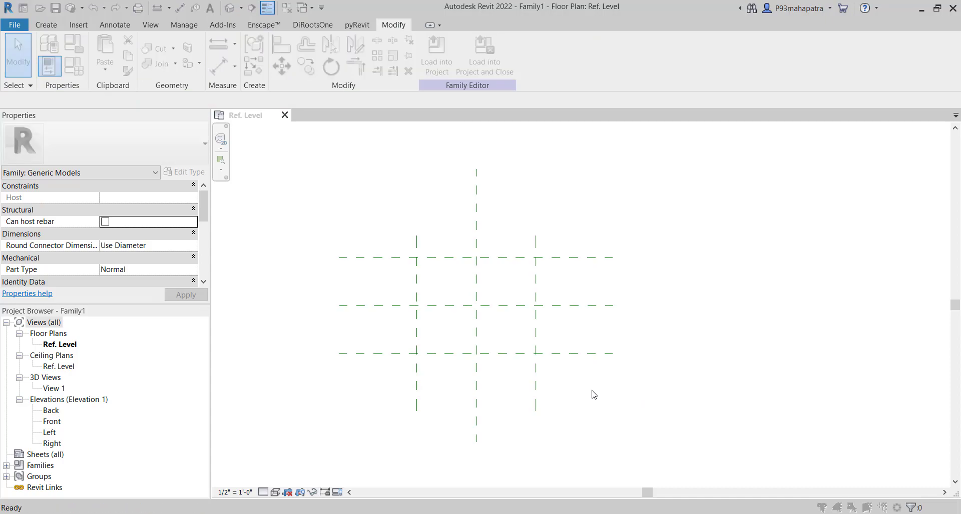
click(673, 278)
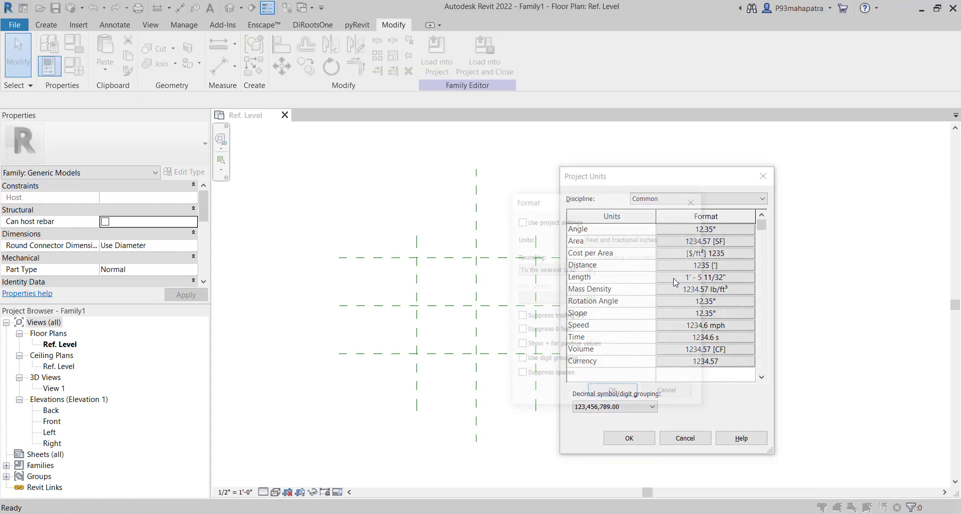
click(619, 240)
click(608, 289)
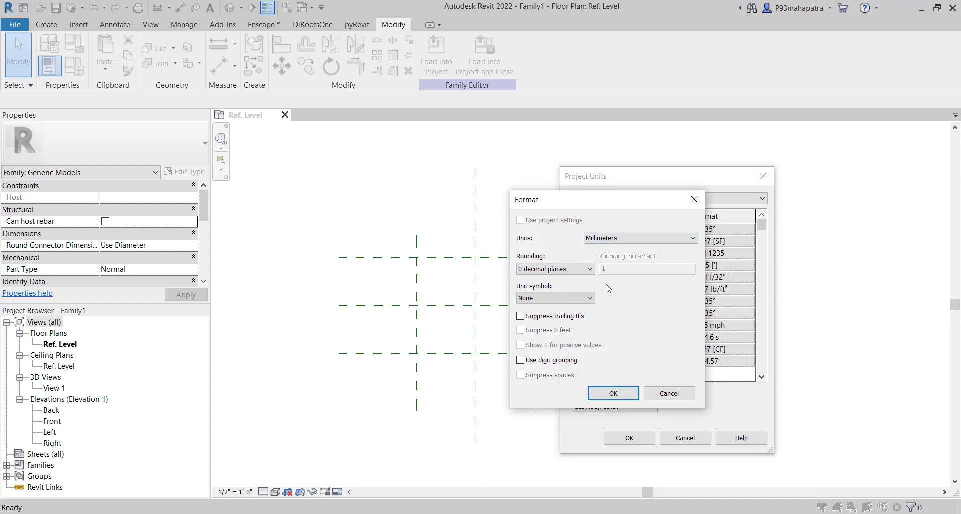
click(615, 242)
click(619, 291)
click(612, 394)
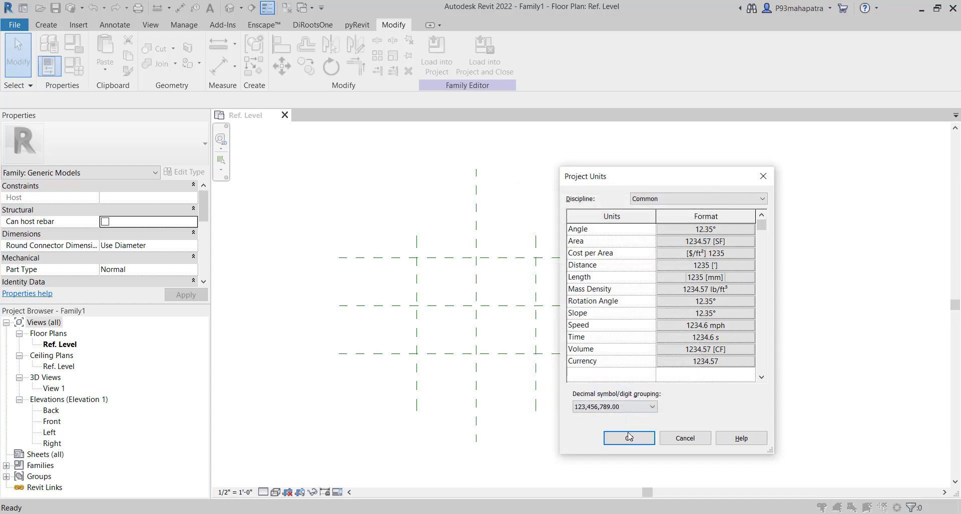
click(629, 439)
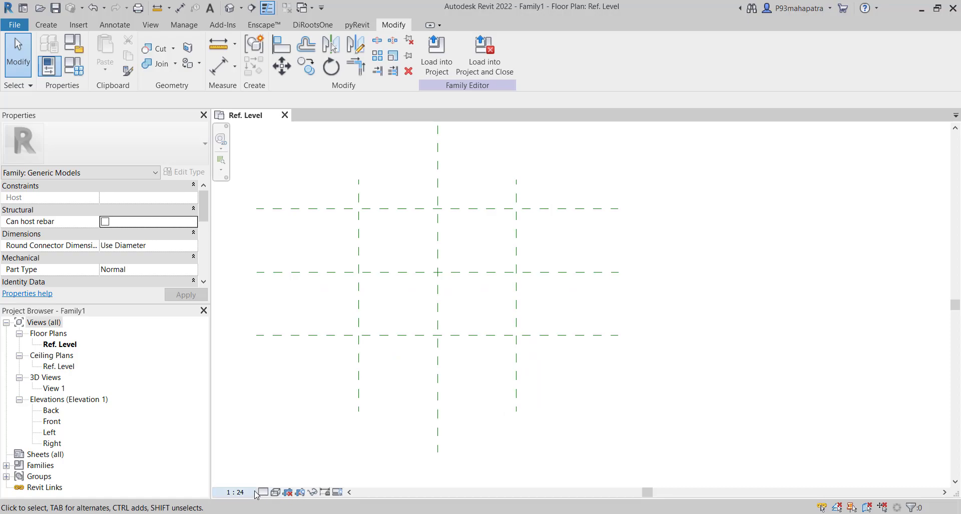
Set the Ref. Level view scale to 1:20
click(235, 493)
click(240, 384)
middle_drag(464, 384, 534, 395)
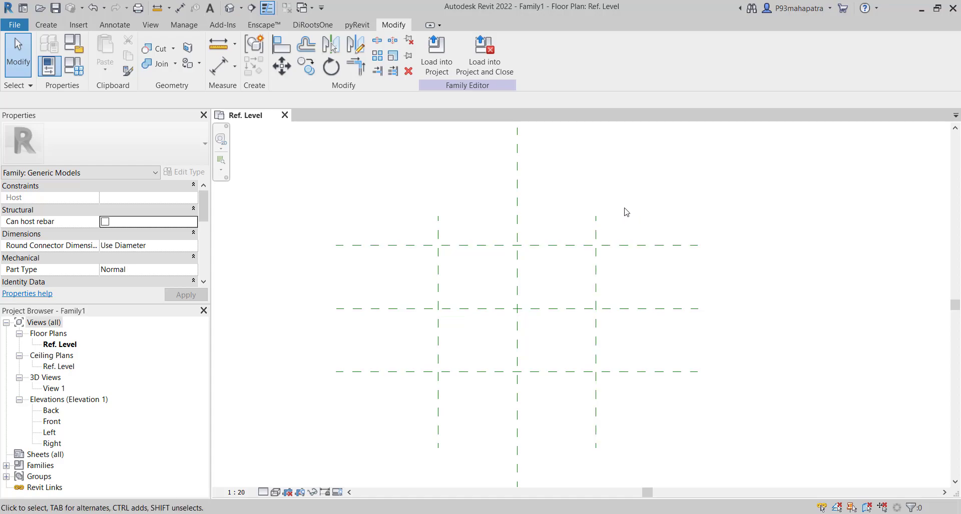
Add an aligned dimension string across the three vertical reference planes above the grid and make its segments equal
key(d)
key(i)
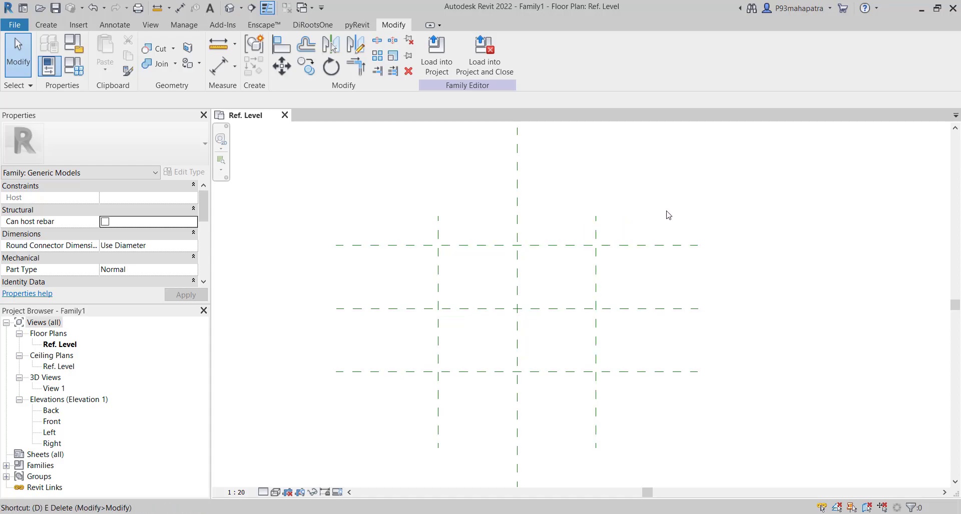
click(437, 229)
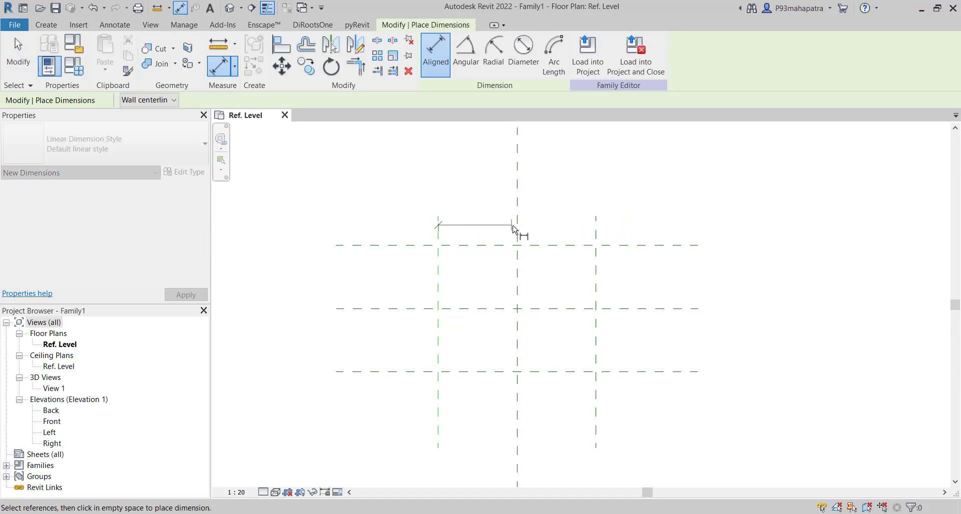
click(517, 229)
click(595, 230)
click(640, 210)
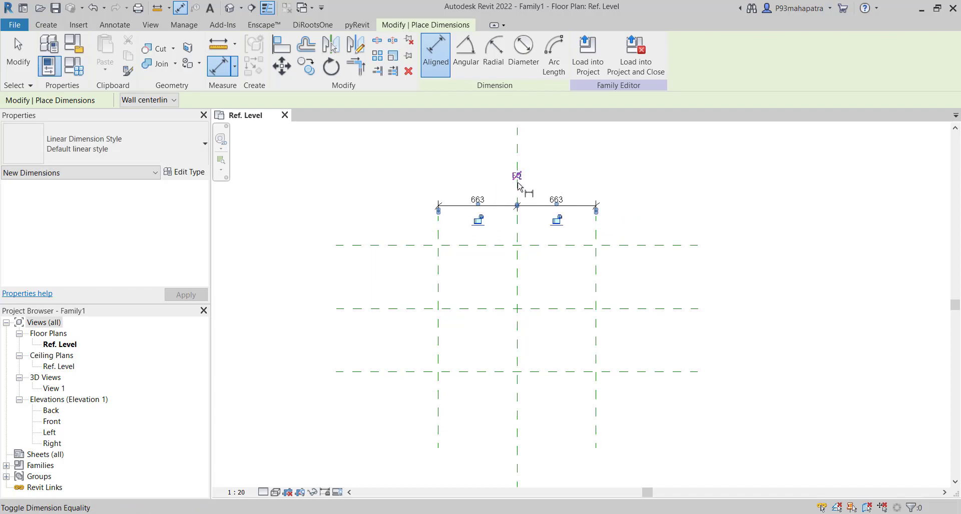
click(518, 176)
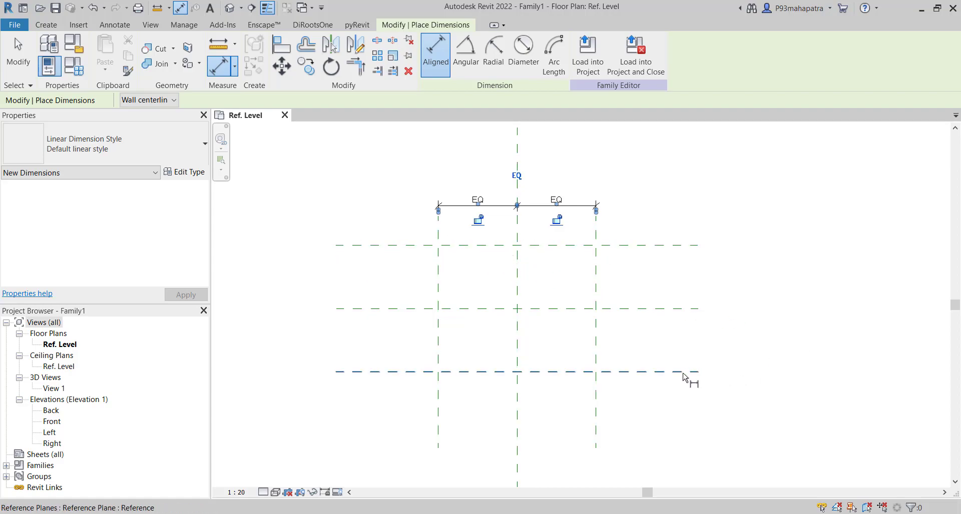
Add an aligned dimension string across the three horizontal reference planes right of the grid and make its segments equal
click(681, 373)
click(639, 310)
click(634, 250)
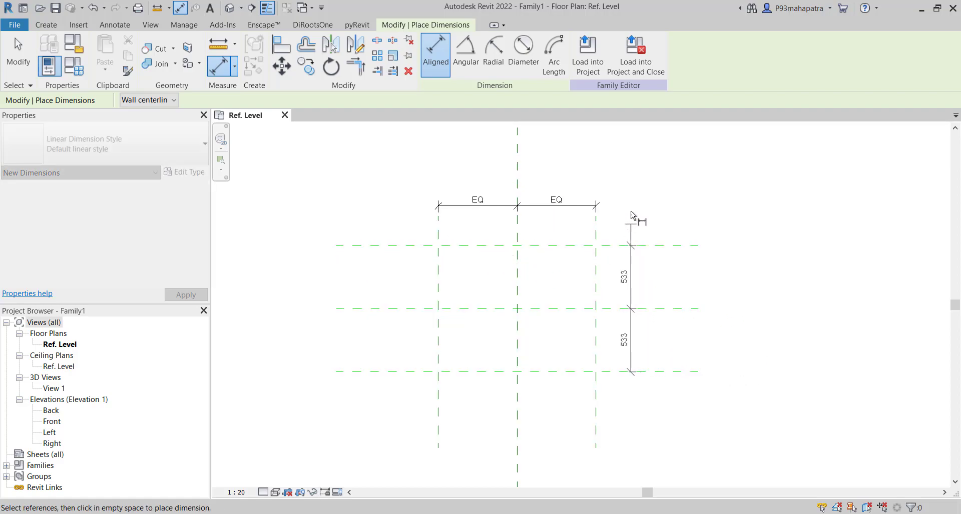
click(629, 189)
click(600, 310)
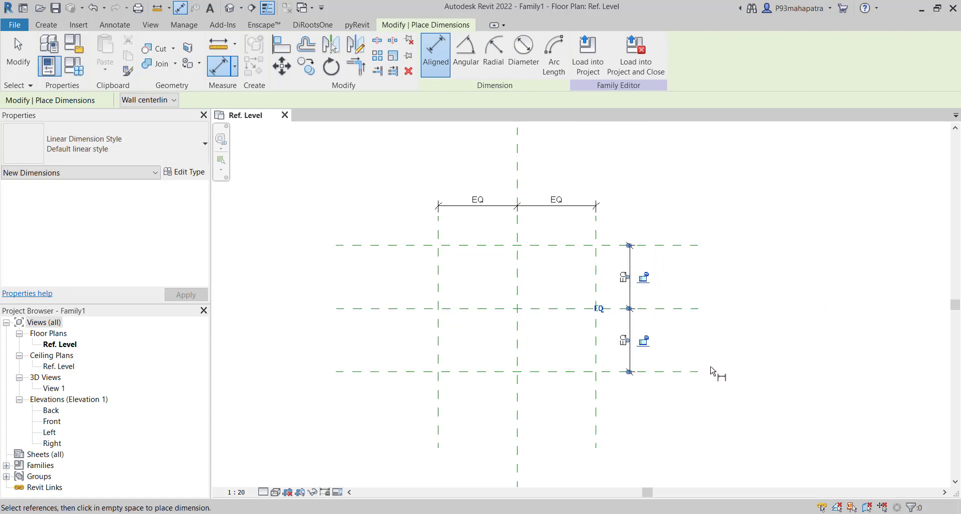
Add an overall aligned dimension between the outer horizontal reference planes, outside the equality dimension
click(708, 373)
click(681, 246)
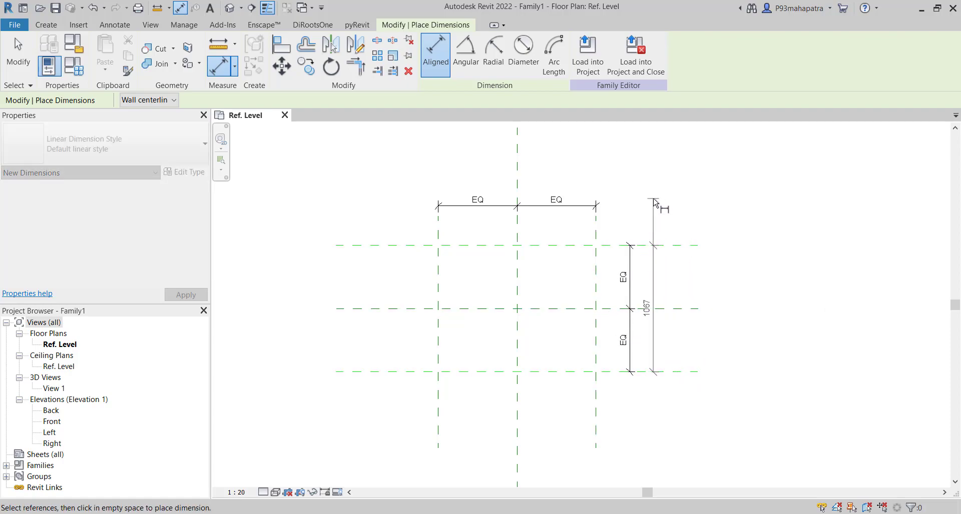
click(654, 206)
Add an overall aligned dimension between the outer vertical reference planes, above the equality dimension
click(439, 266)
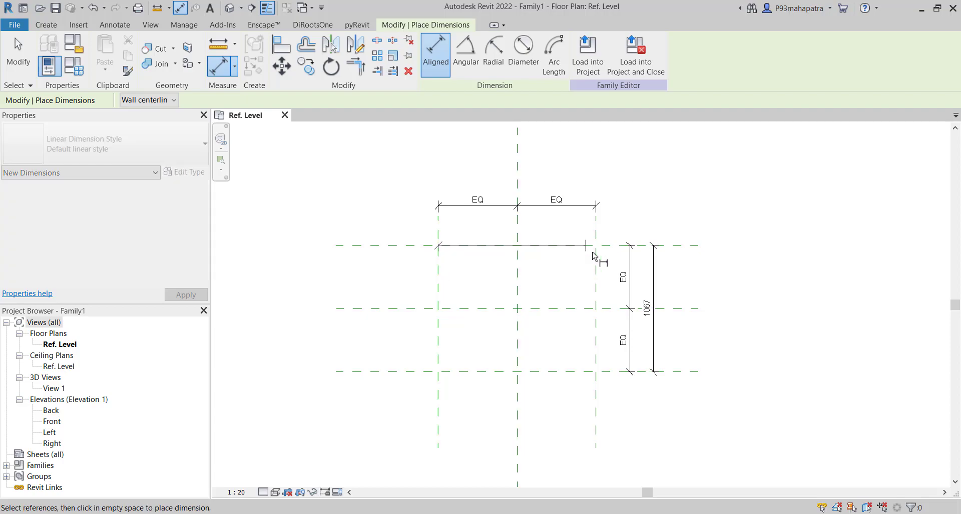
click(596, 255)
click(627, 188)
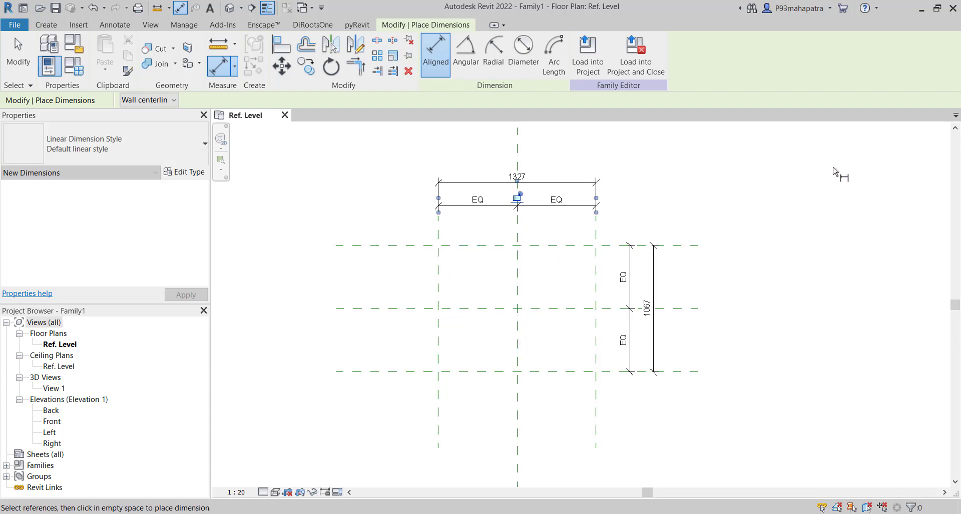
key(Escape)
key(Escape)
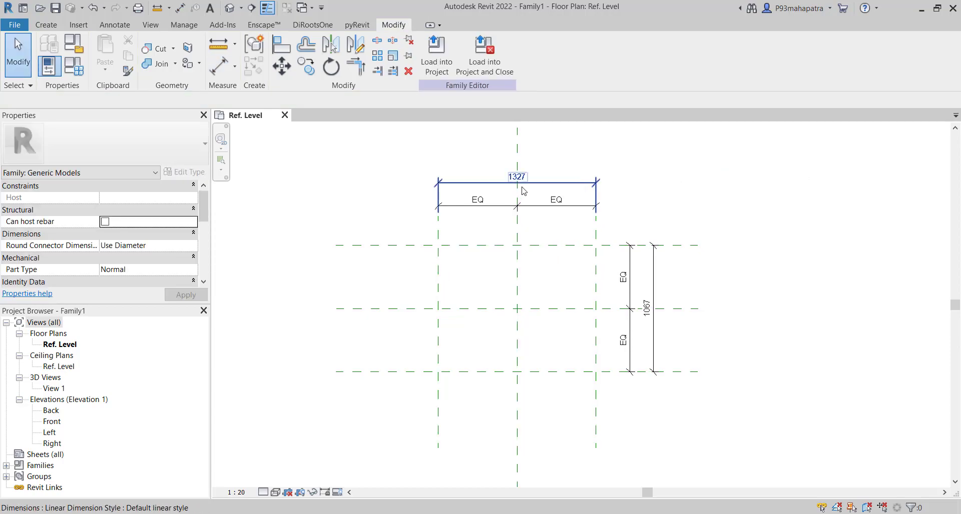
Label the overall dimension between the outer vertical reference planes with a new family type parameter named Length, grouped under Dimensions
middle_drag(692, 189, 686, 208)
click(584, 208)
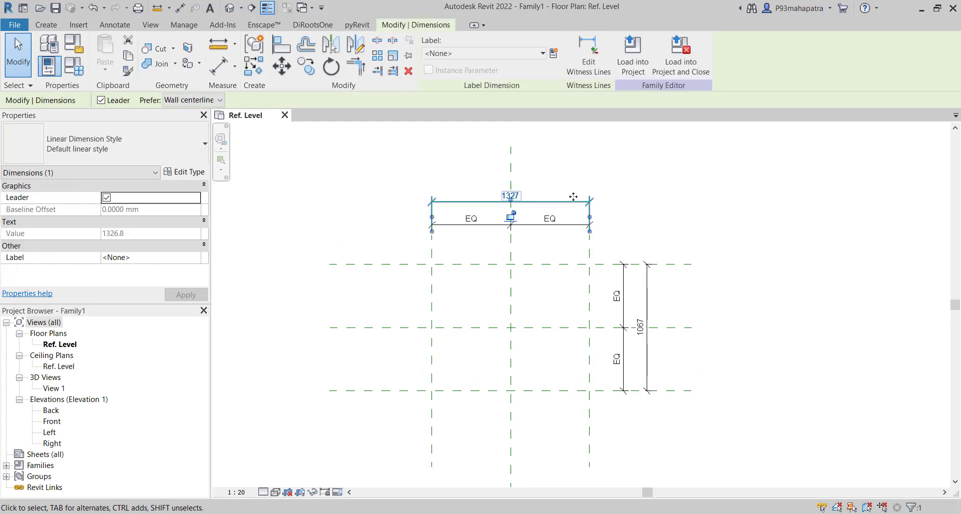
click(554, 58)
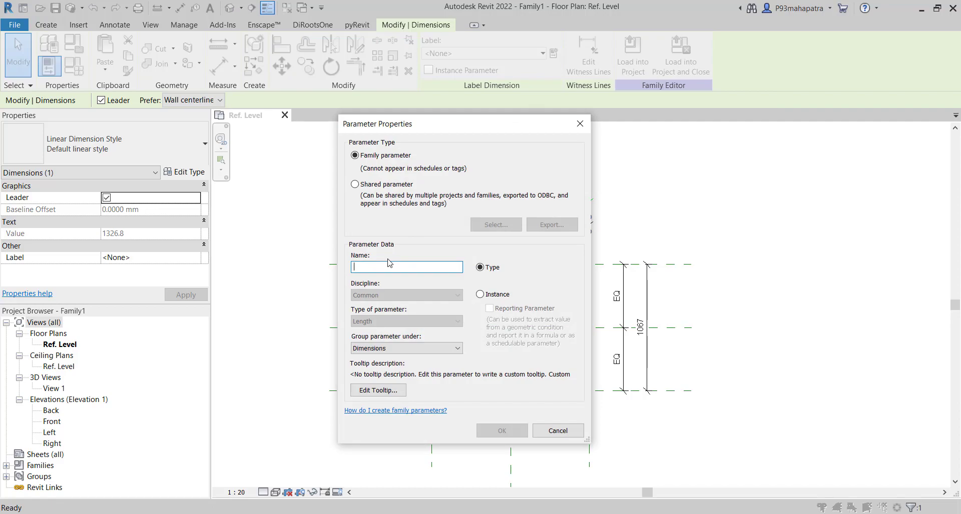
text(Length)
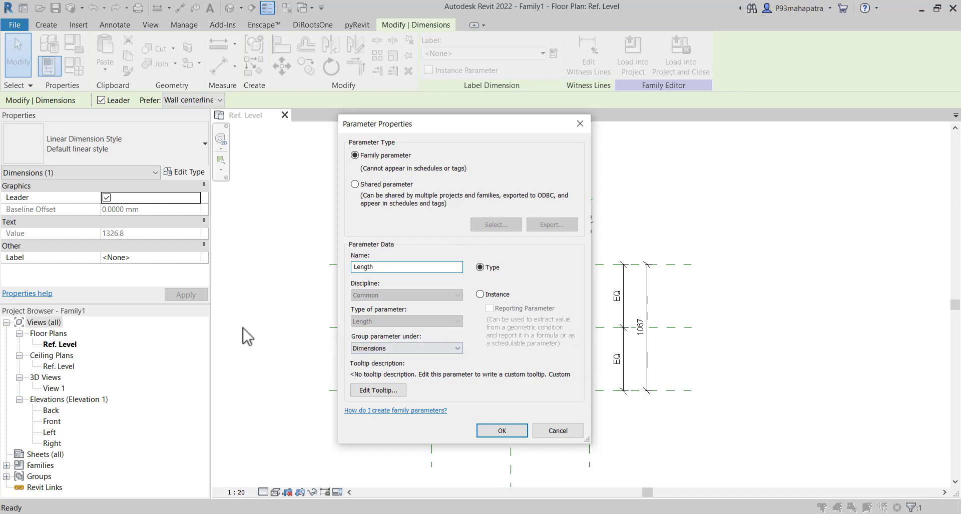
click(407, 346)
click(407, 346)
click(394, 349)
click(393, 350)
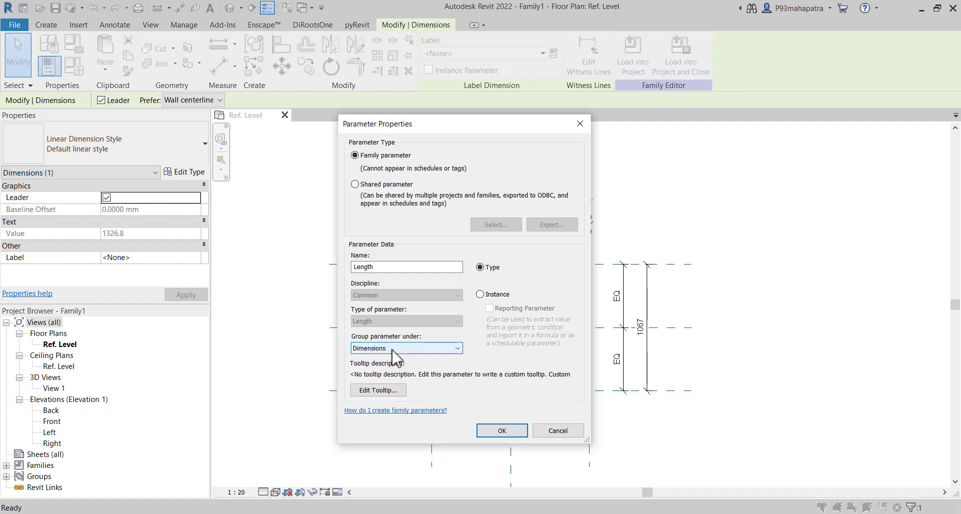
click(393, 349)
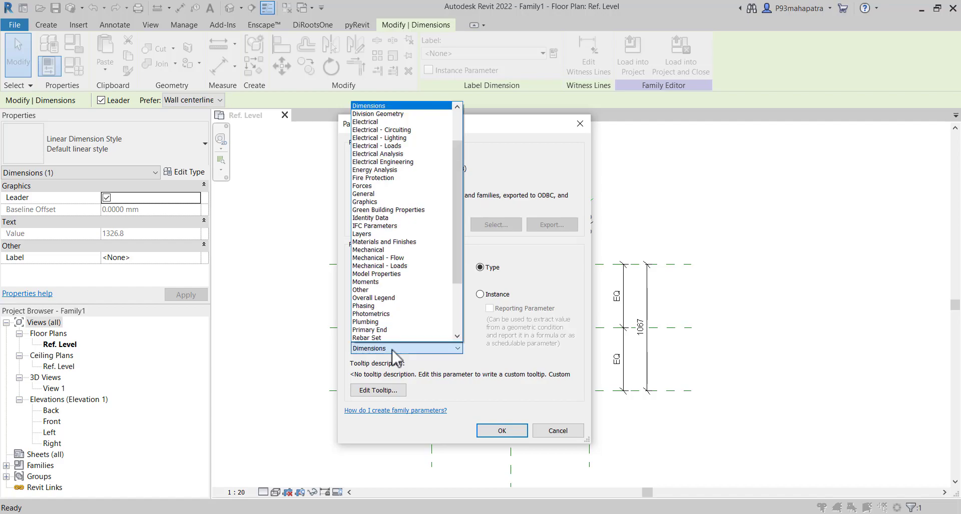
click(392, 349)
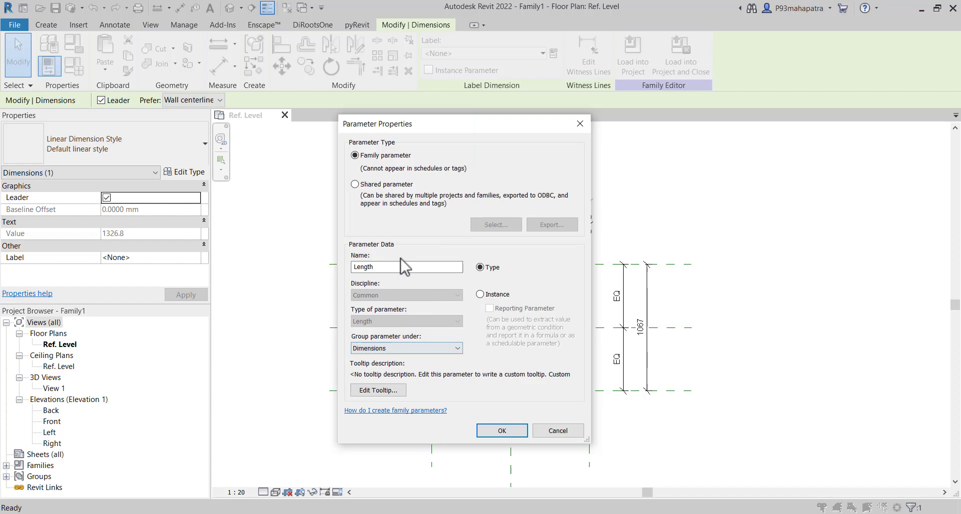
click(502, 432)
click(763, 297)
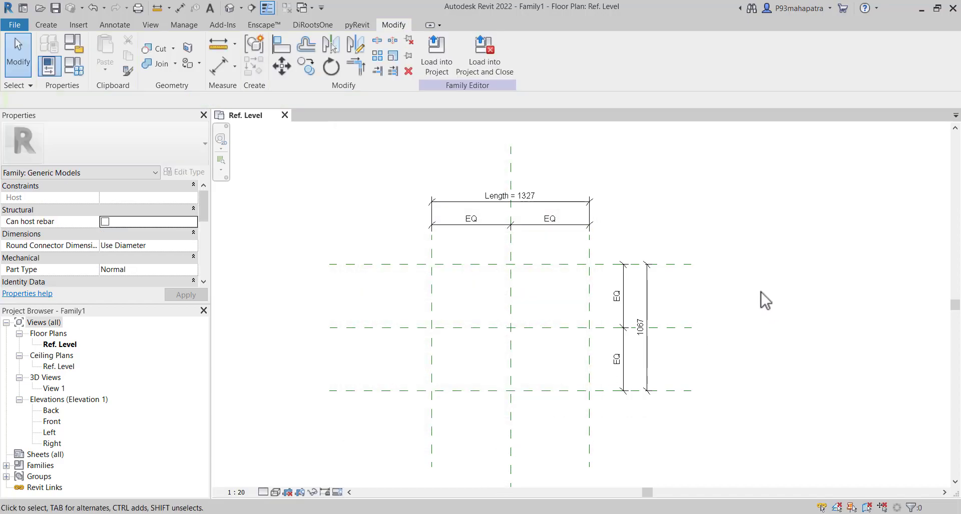
Label the overall dimension between the outer horizontal reference planes with a new family type parameter named Width
click(647, 300)
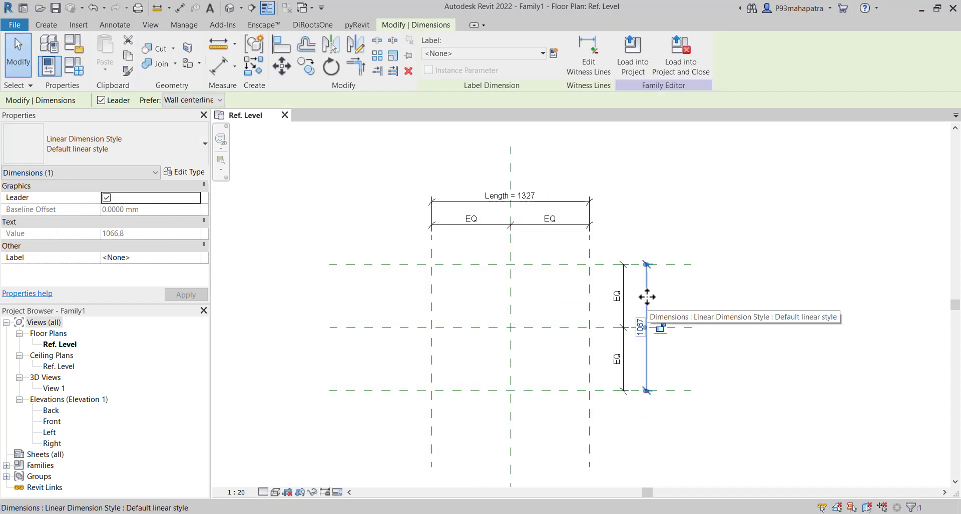
click(555, 54)
text(Width)
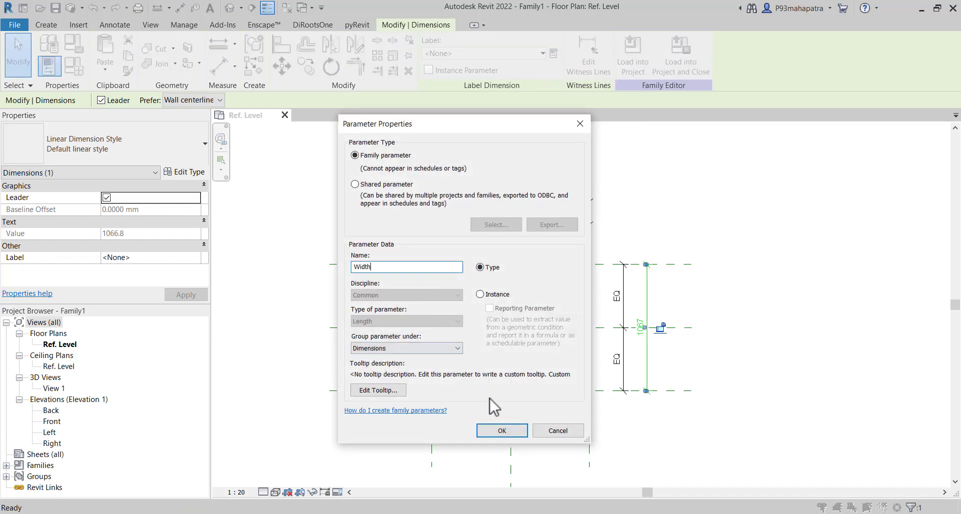
click(501, 431)
click(772, 362)
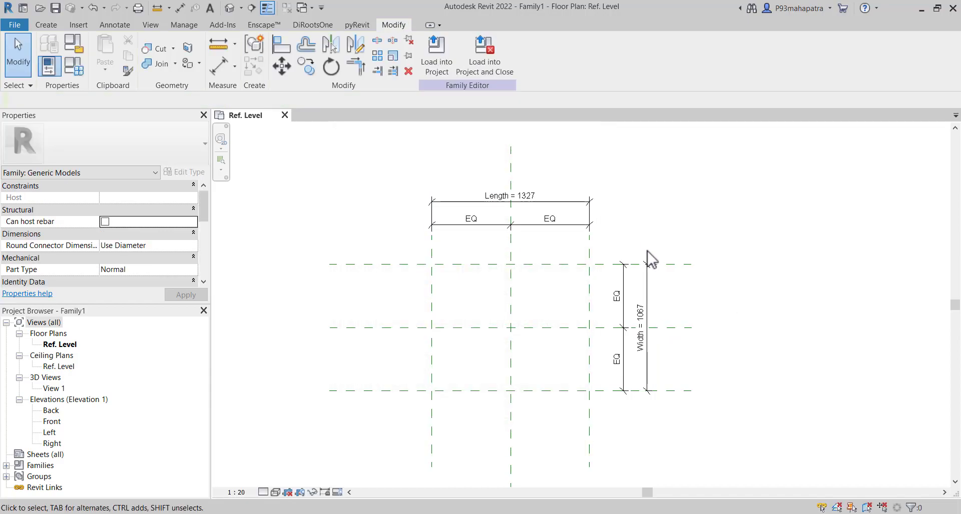
Set the family's Length parameter to 1 m and its Width parameter to 3 m, and apply the values
click(69, 75)
click(739, 164)
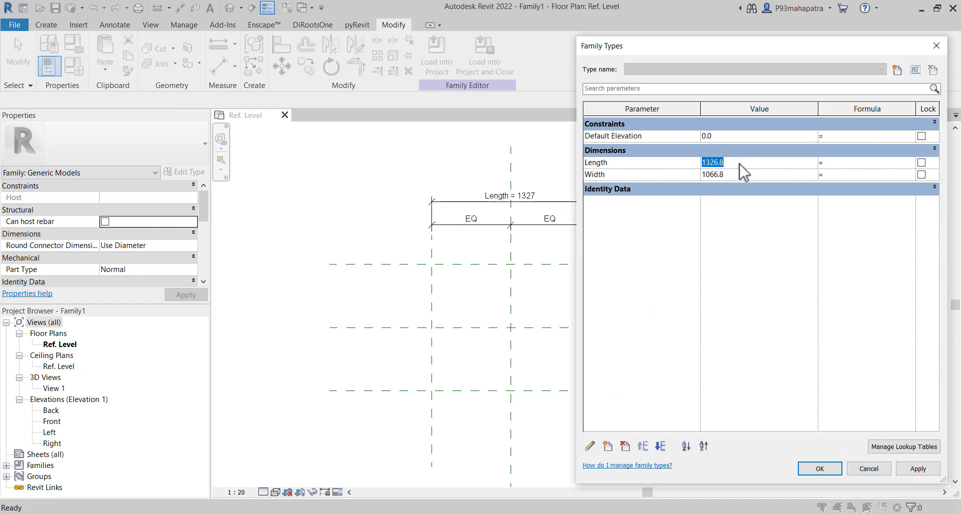
text(1m)
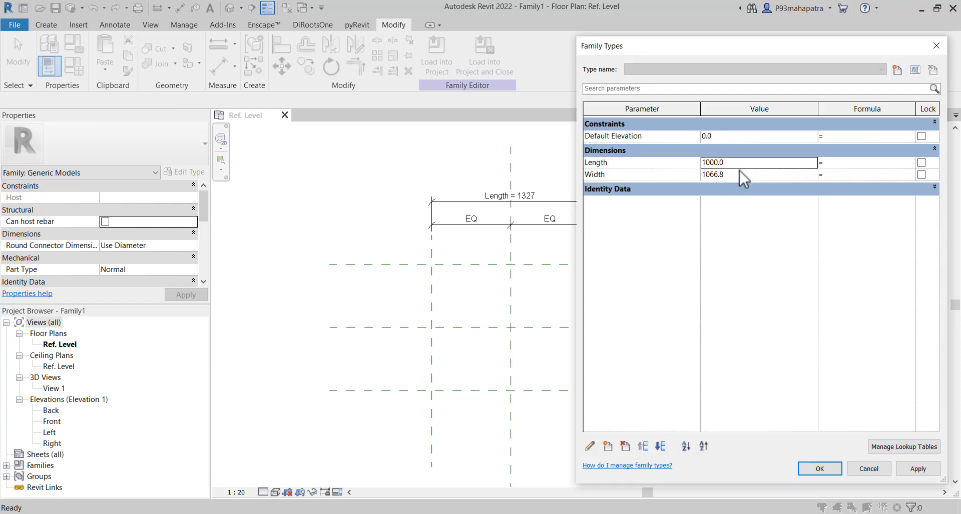
click(737, 176)
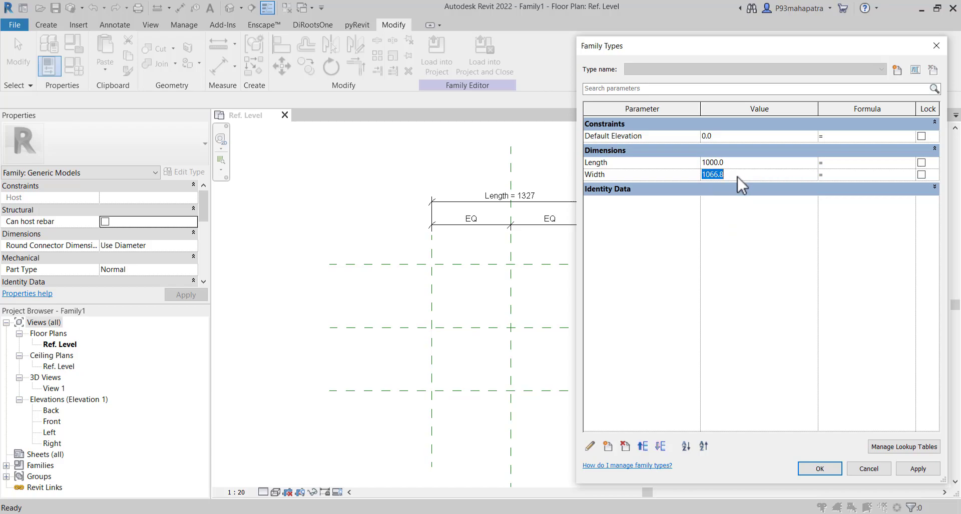
text(3m)
click(750, 247)
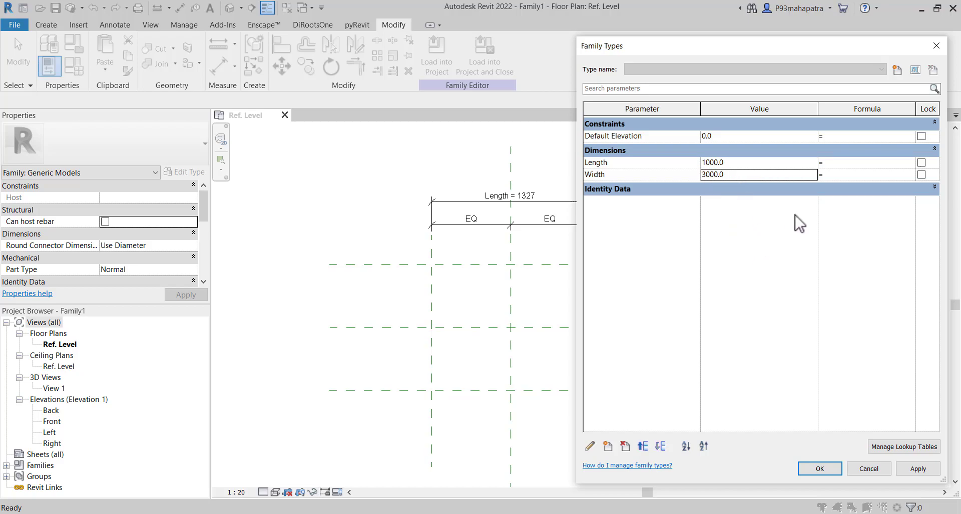
click(912, 469)
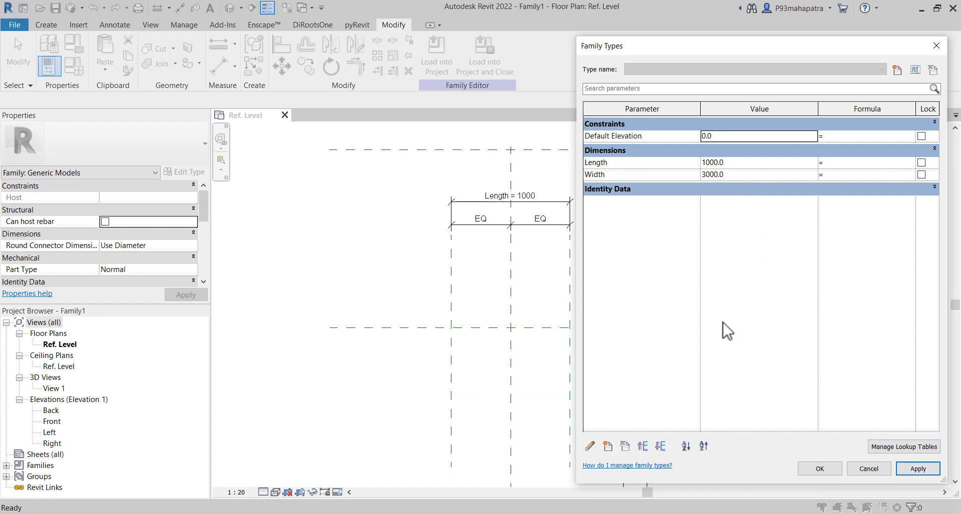
click(819, 469)
Set the family's Width parameter to 1000 mm and apply it
scroll(650, 382, down, 4)
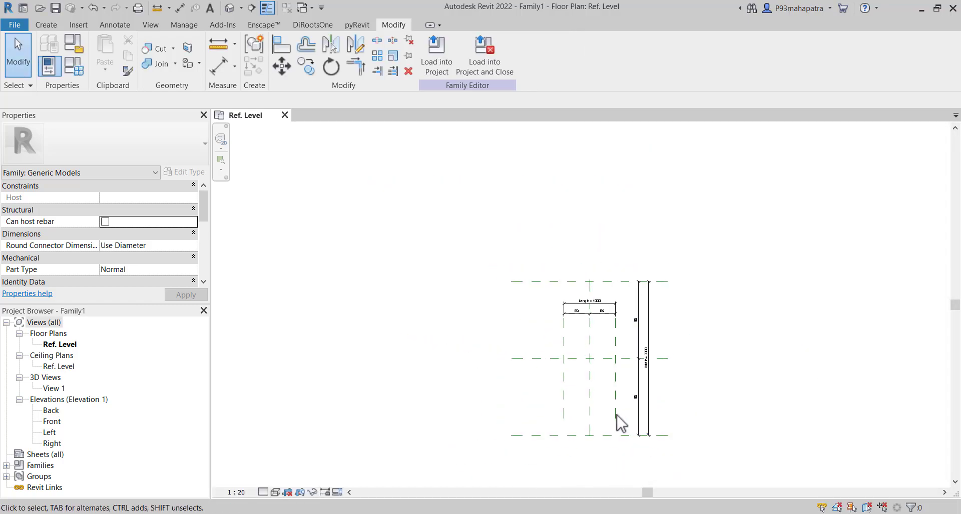
scroll(594, 350, up, 3)
scroll(548, 265, down, 1)
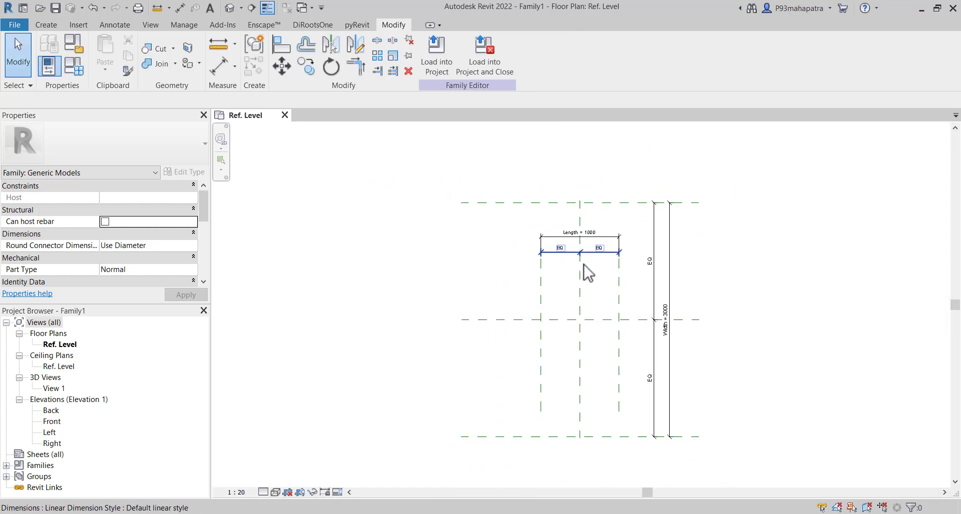
scroll(653, 325, up, 2)
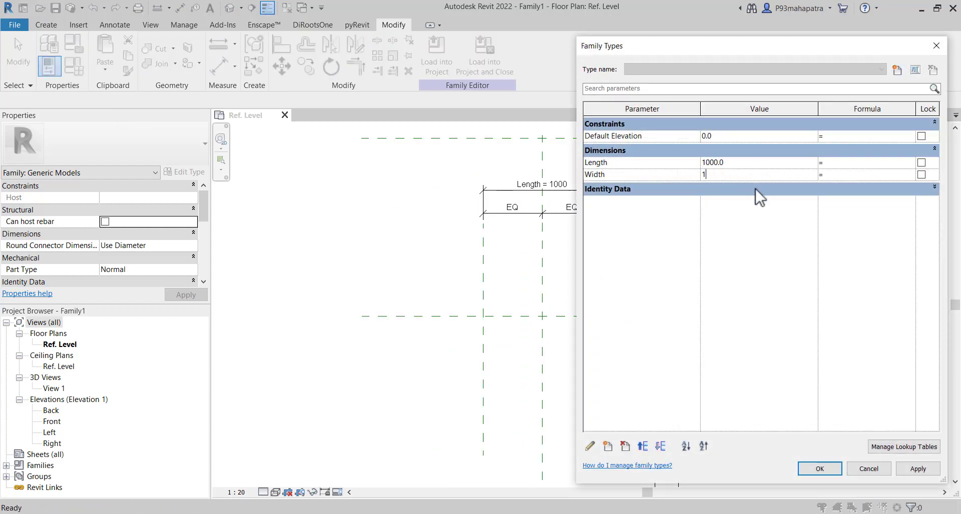
text(000)
click(918, 468)
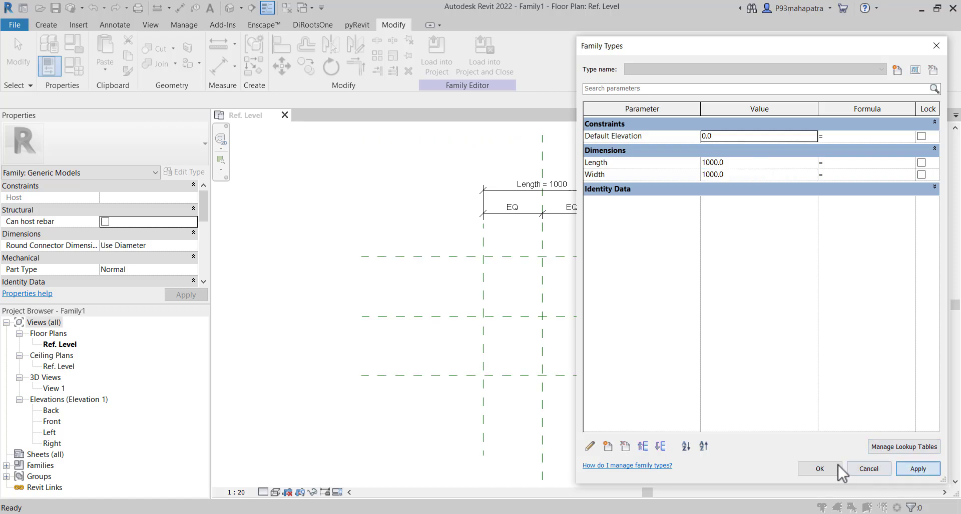
click(819, 467)
In the Front elevation, draw a horizontal reference plane about 800 mm above Ref. Level, crossing the three vertical planes
scroll(652, 227, up, 1)
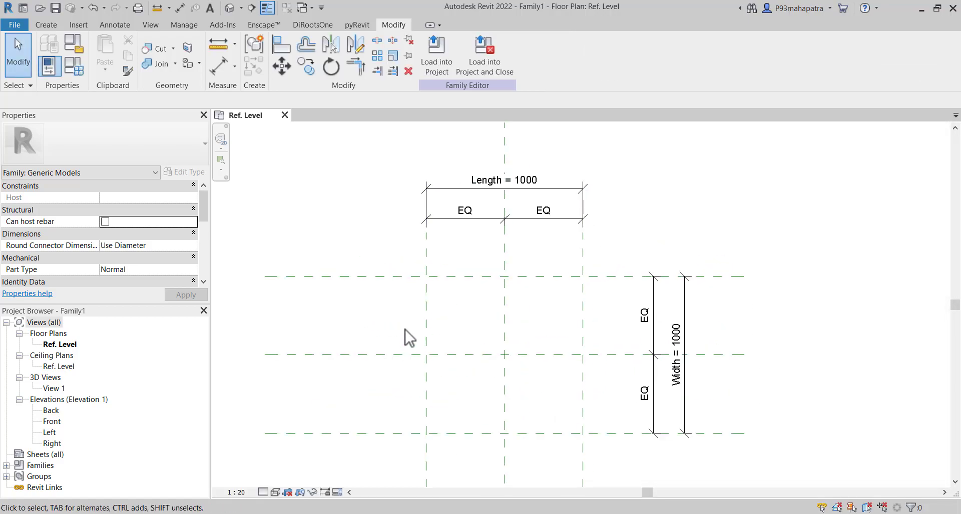
double_click(53, 422)
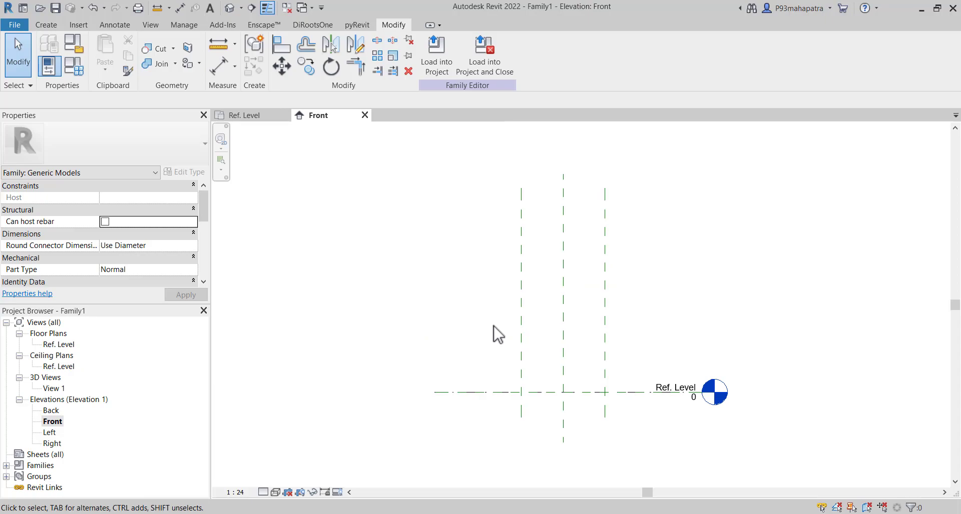
key(r)
key(p)
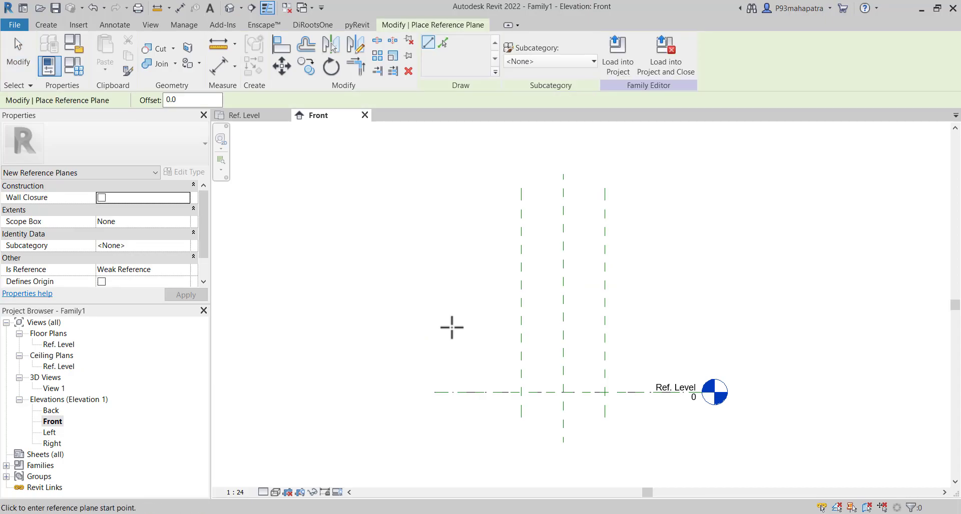
click(436, 326)
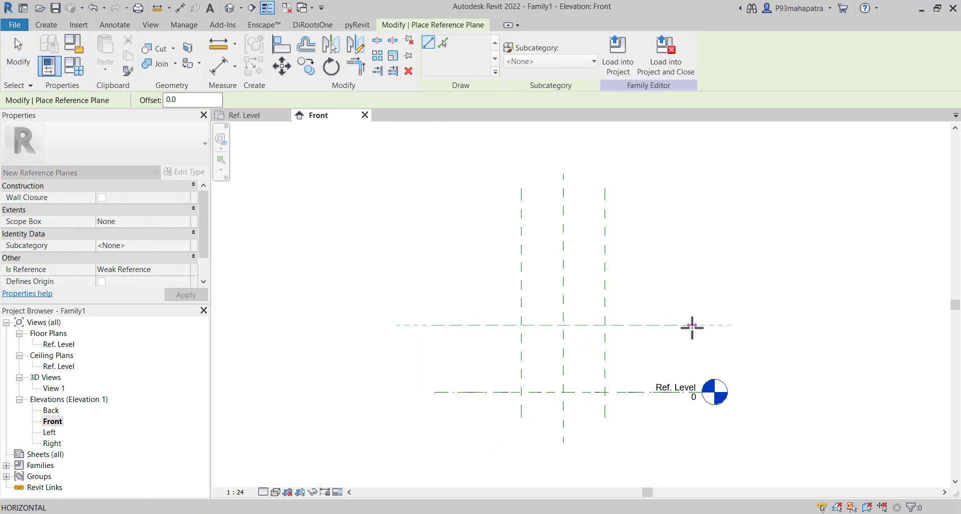
click(692, 328)
key(Escape)
key(Escape)
Add an aligned dimension between Ref. Level and the upper horizontal reference plane, near their left ends
scroll(474, 354, up, 2)
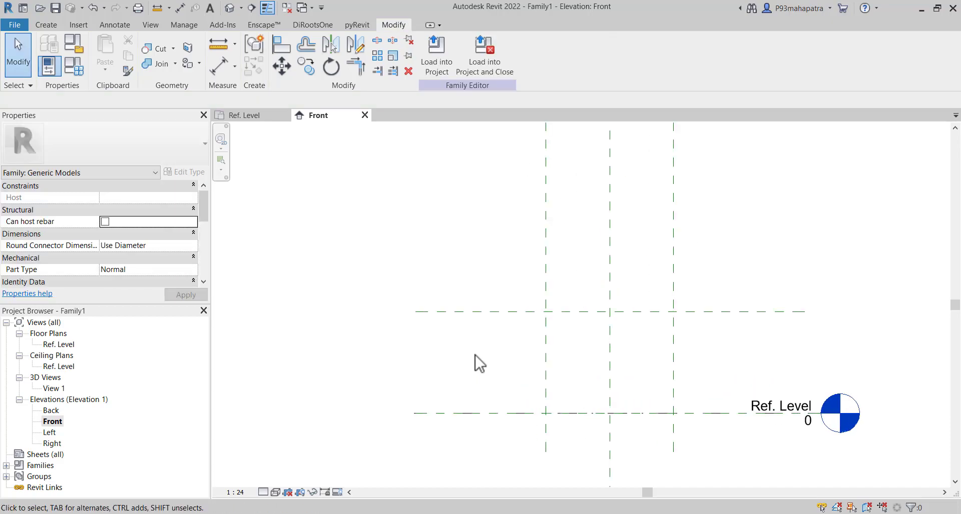
key(d)
key(i)
click(442, 414)
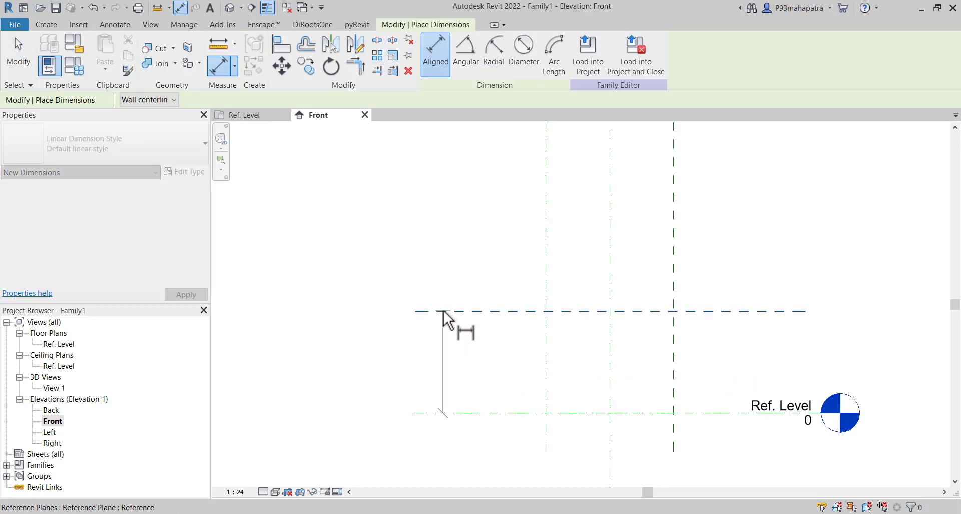
click(444, 312)
click(448, 300)
key(Escape)
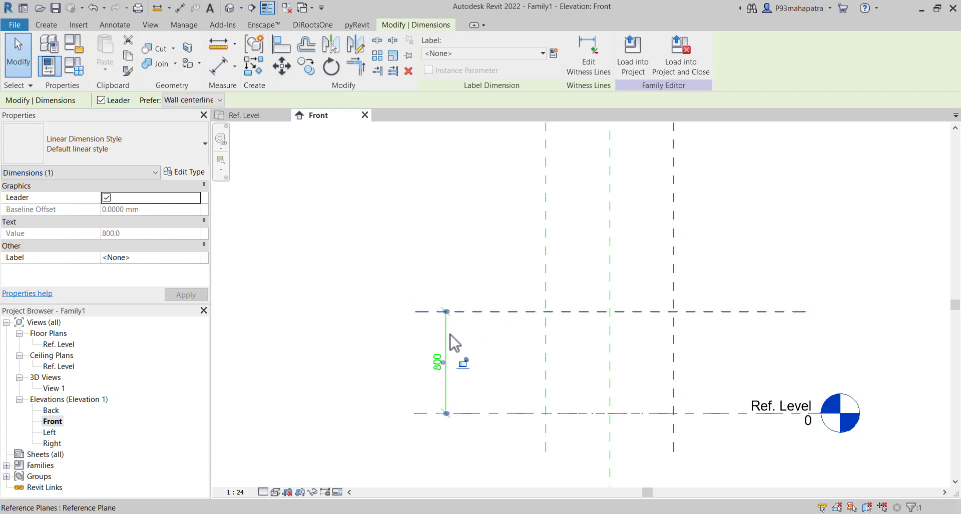
Label the vertical dimension above Ref. Level with a new family type parameter named Height
click(554, 53)
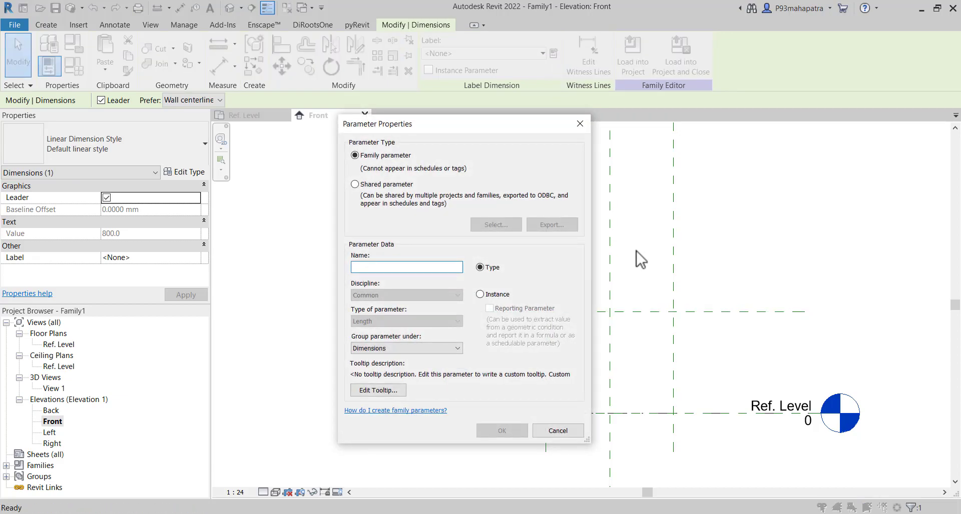
text(Heig)
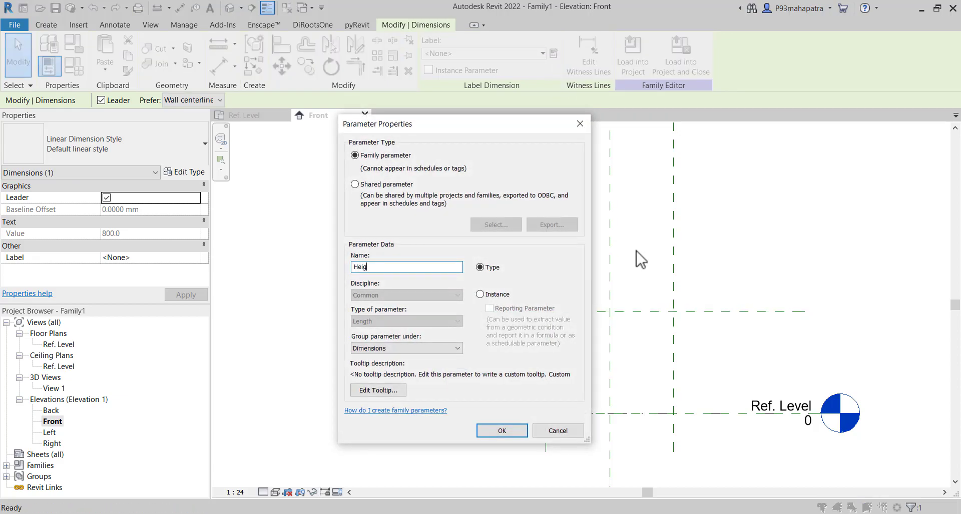
text(ht)
click(502, 431)
click(362, 405)
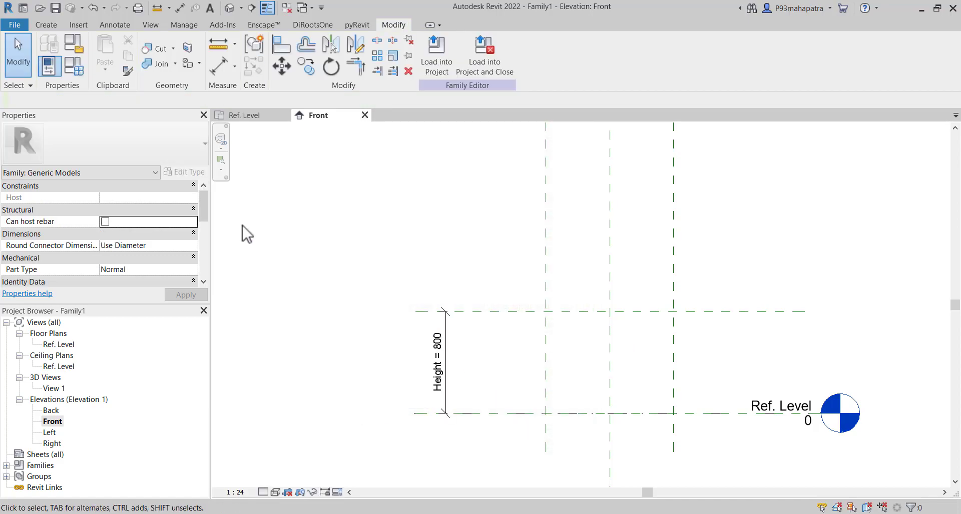
Set the family's Height parameter to 1 m and apply it
click(79, 74)
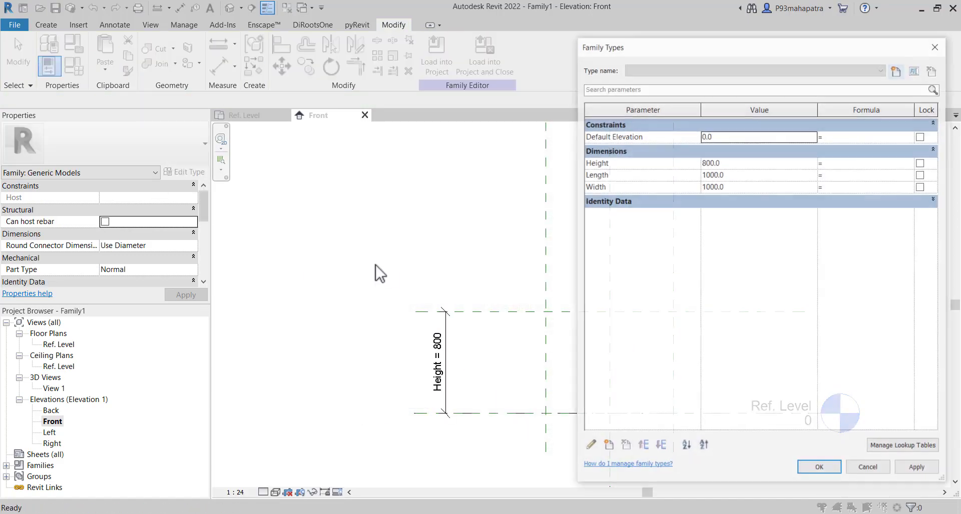
click(737, 167)
text(1)
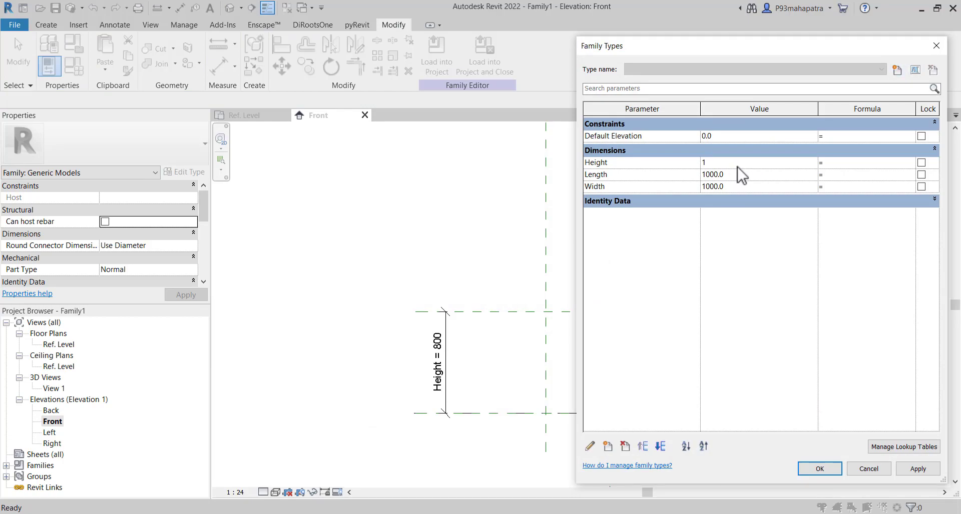
text(m)
click(911, 470)
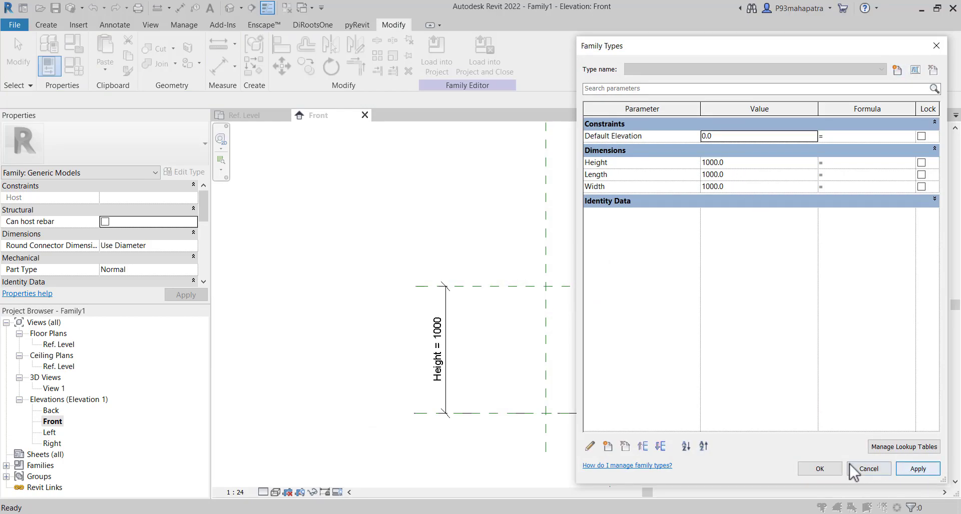
click(816, 469)
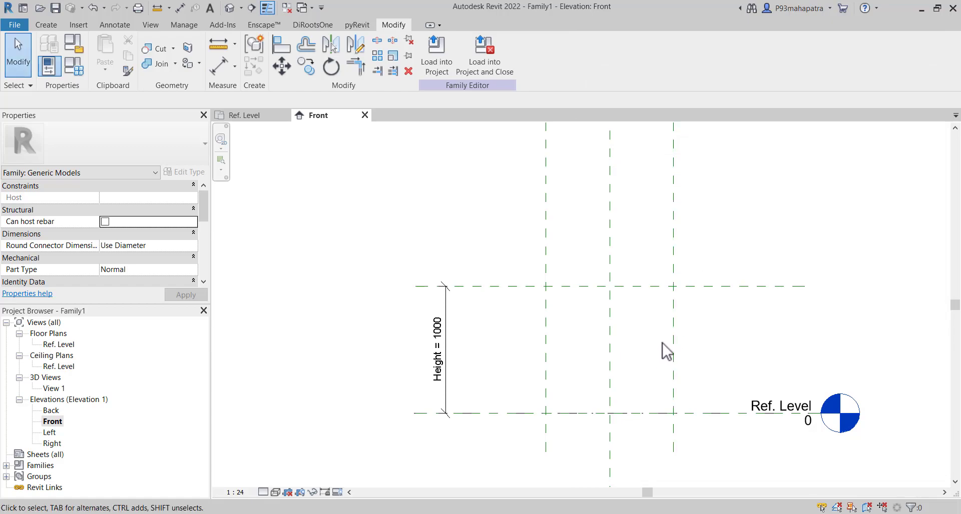
Draw a second horizontal reference plane about 92 mm below the upper one and extend its left end to line up with it
middle_drag(756, 350, 736, 341)
scroll(714, 333, up, 1)
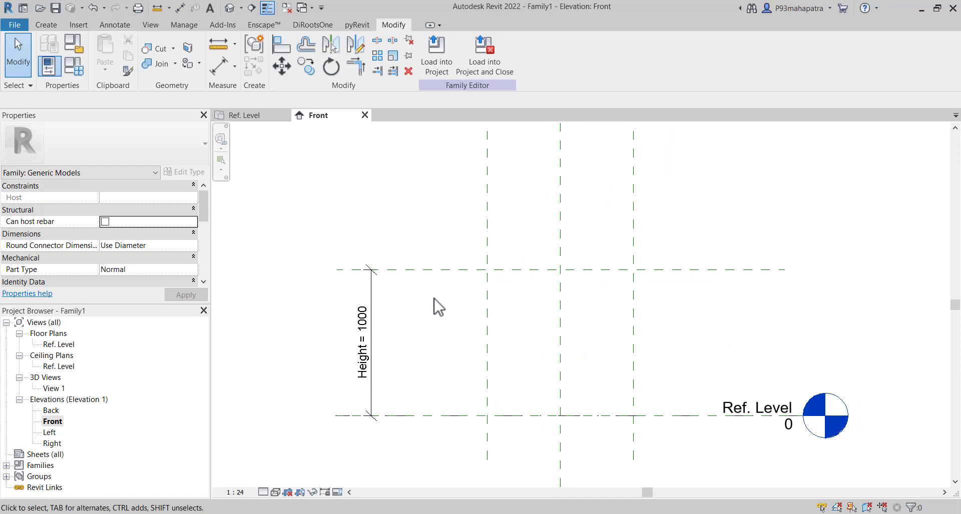
key(r)
key(p)
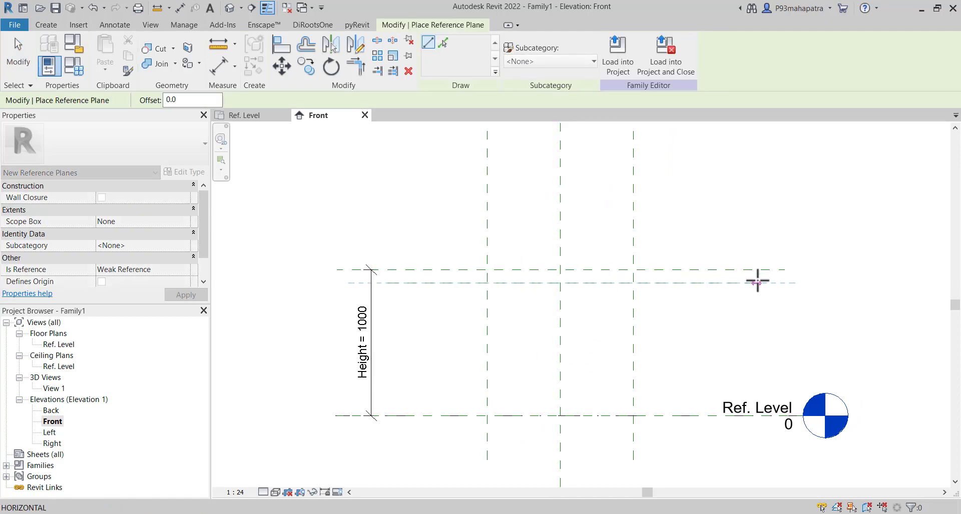
click(783, 283)
key(Escape)
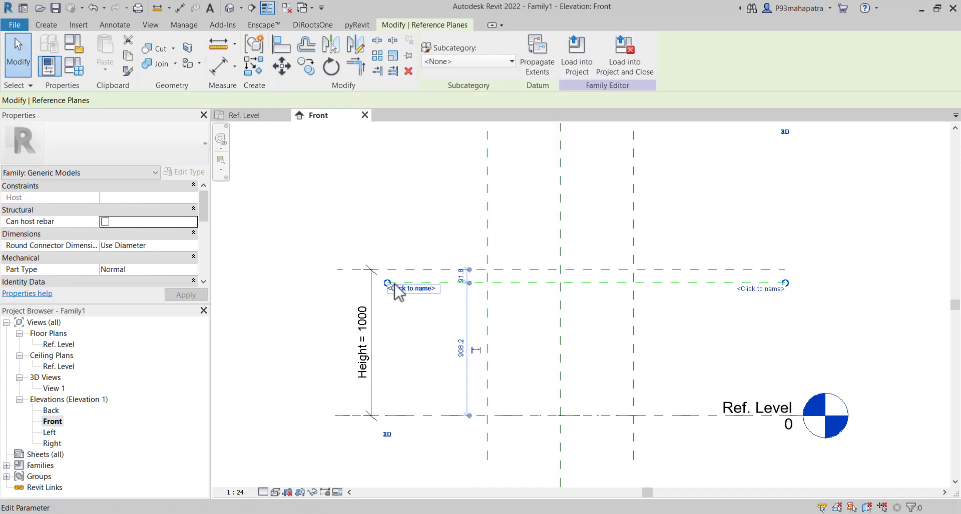
drag(387, 283, 335, 283)
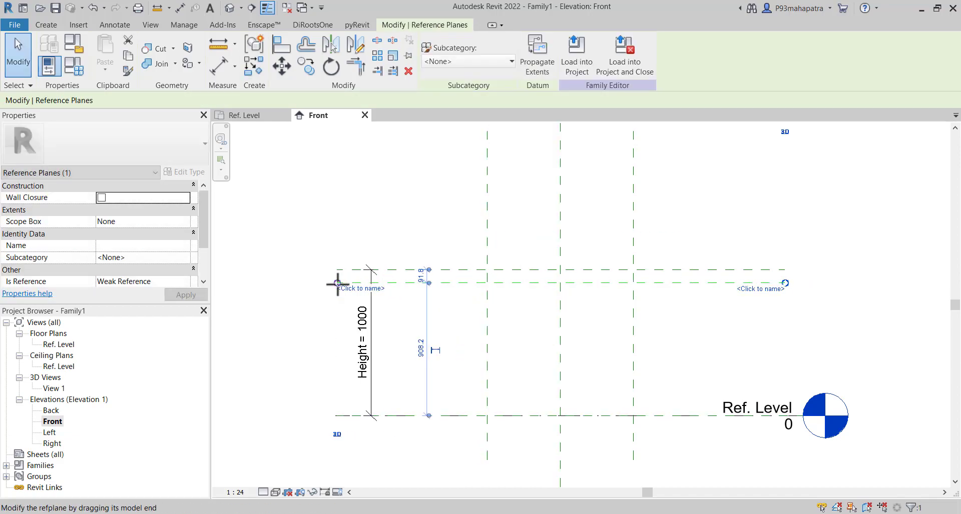
Set the distance between the new horizontal reference plane and the upper one to 10 mm
scroll(436, 297, up, 2)
click(437, 298)
click(450, 278)
scroll(426, 279, up, 2)
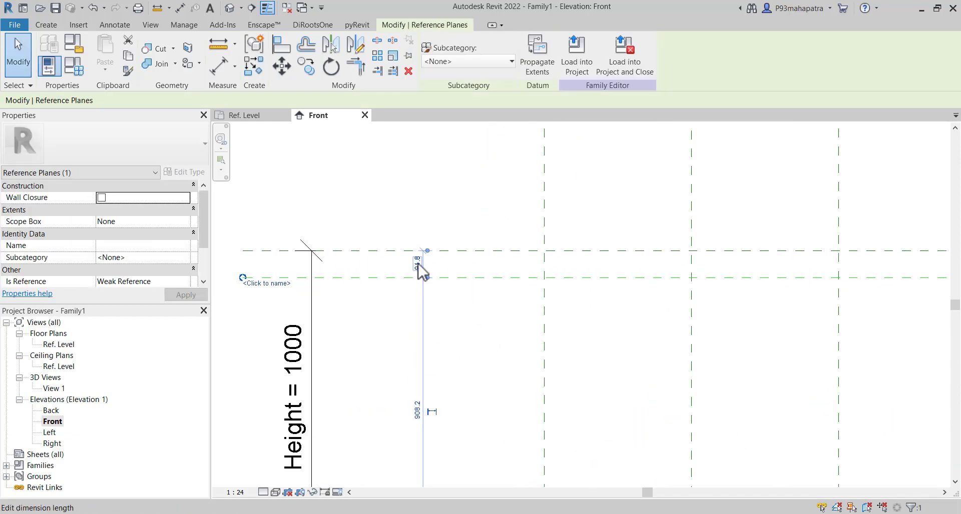
click(420, 264)
key(Return)
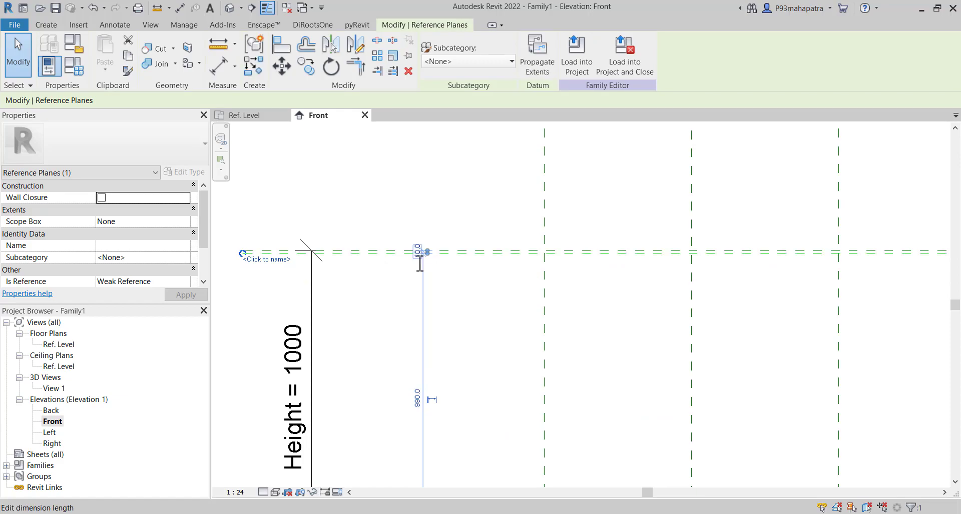
Set the spacing between the two upper horizontal reference planes to 20 mm
scroll(422, 255, up, 3)
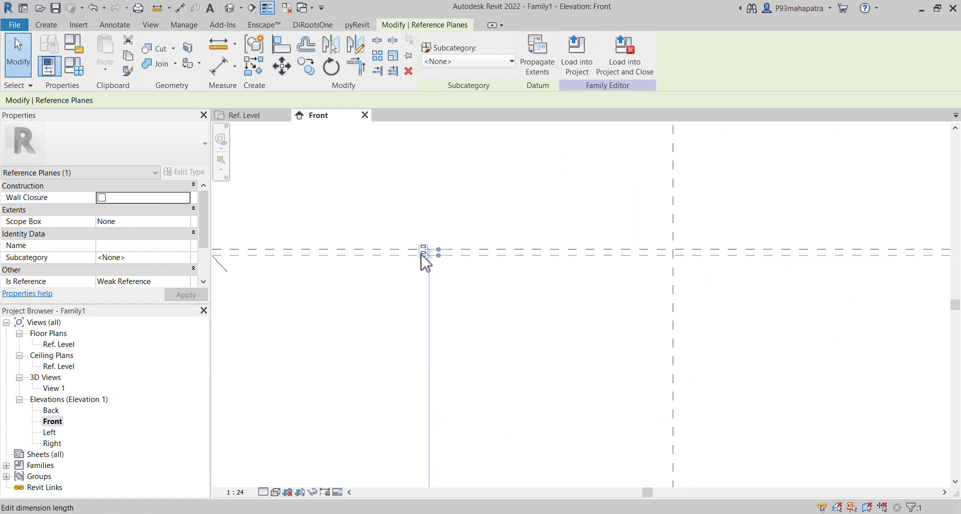
click(422, 253)
text(20)
key(Return)
key(Escape)
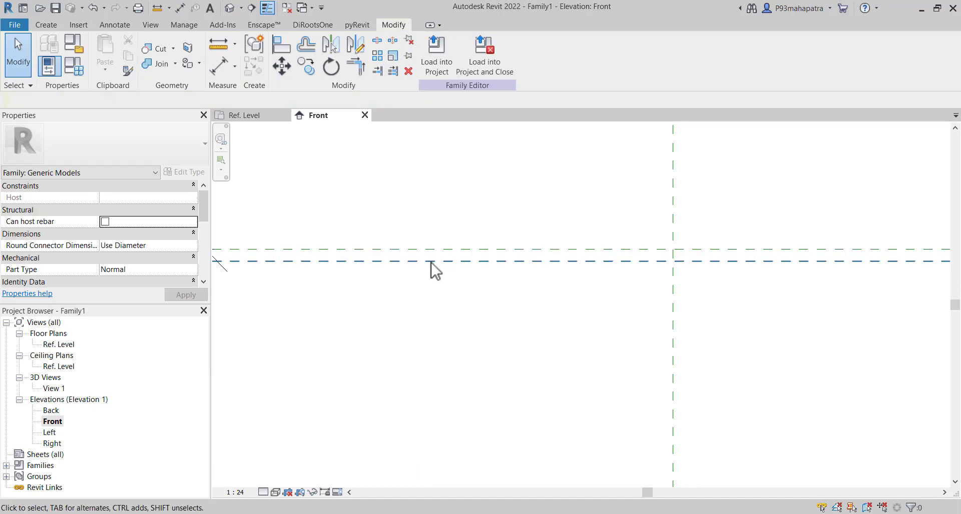
scroll(491, 316, down, 3)
middle_drag(666, 313, 629, 319)
scroll(566, 266, up, 2)
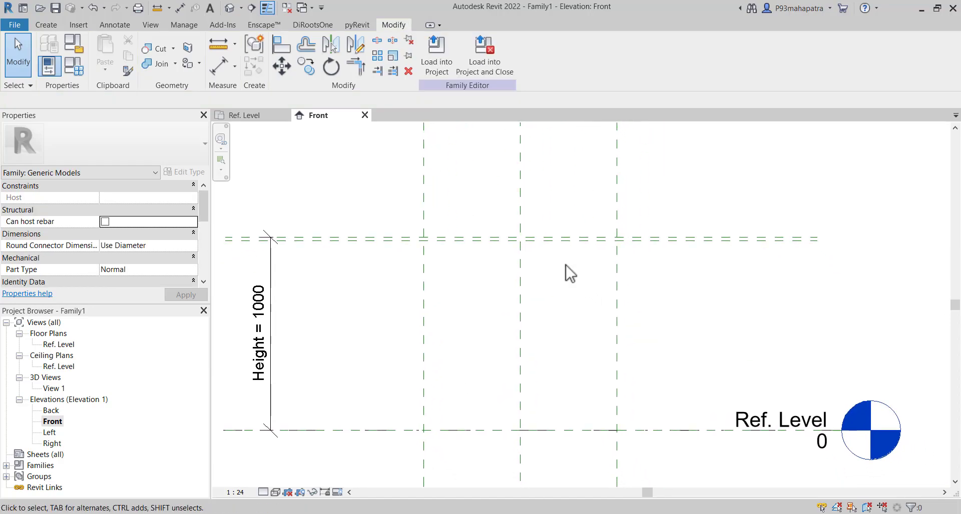
click(249, 118)
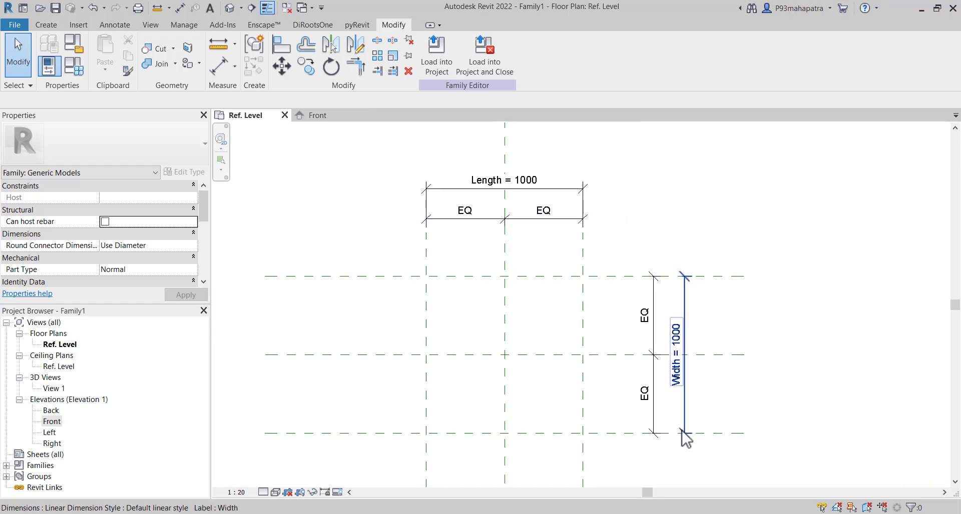
click(309, 116)
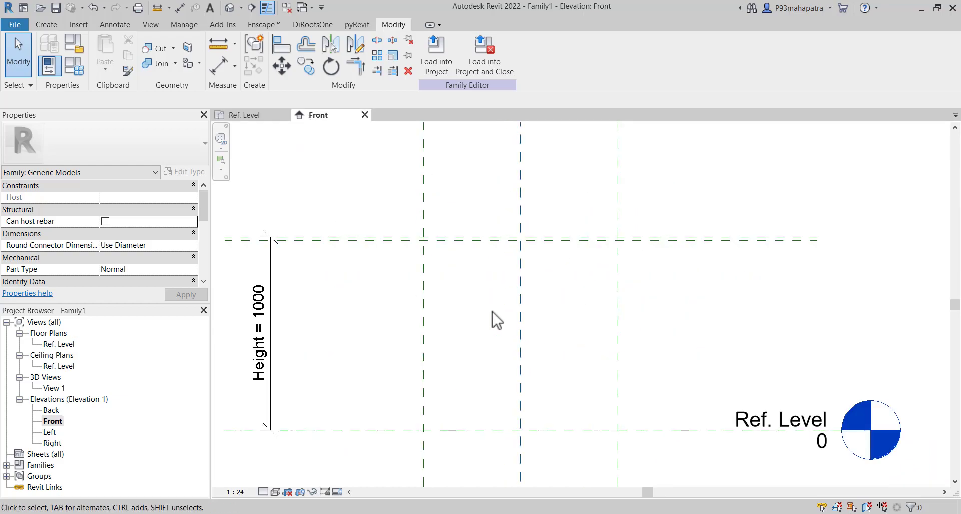
Add an aligned dimension between the two closely spaced upper reference planes, just beside the Height dimension
scroll(336, 238, up, 3)
scroll(360, 330, down, 1)
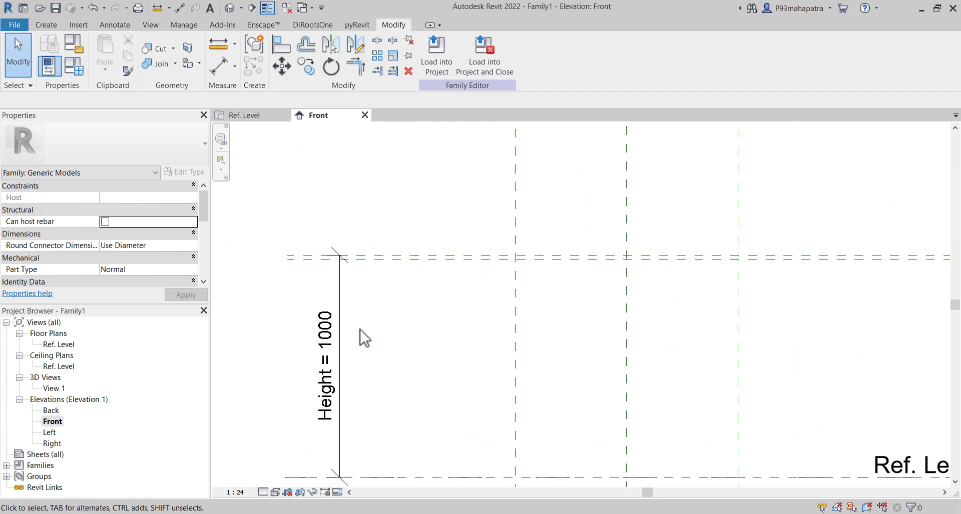
key(d)
key(i)
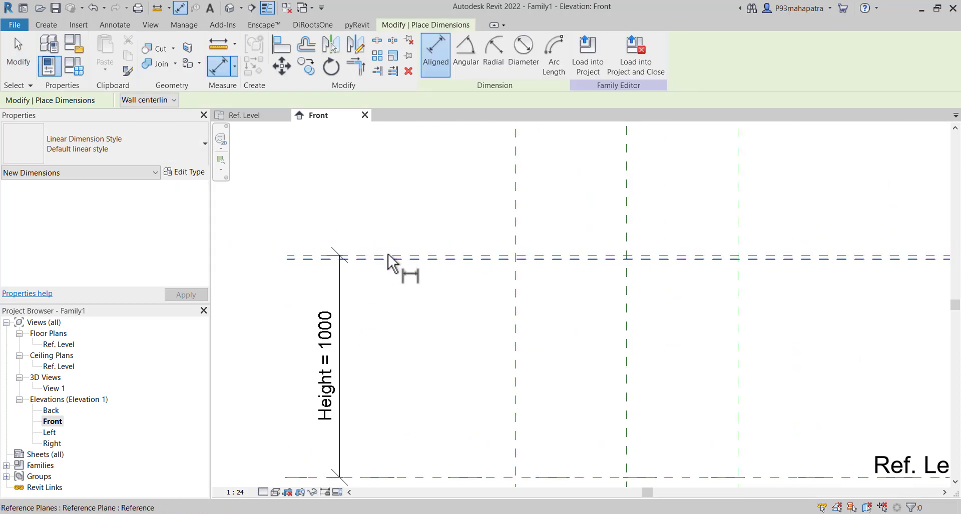
scroll(390, 254, up, 2)
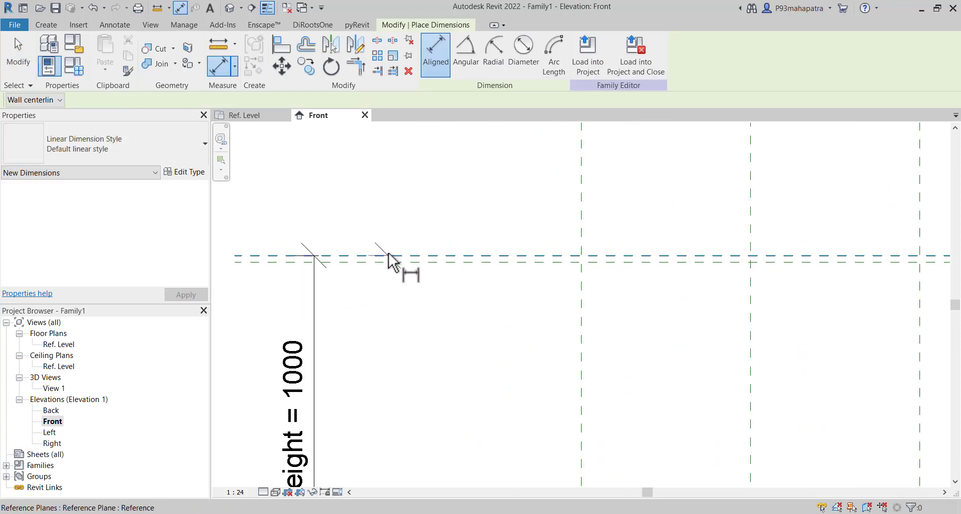
click(383, 269)
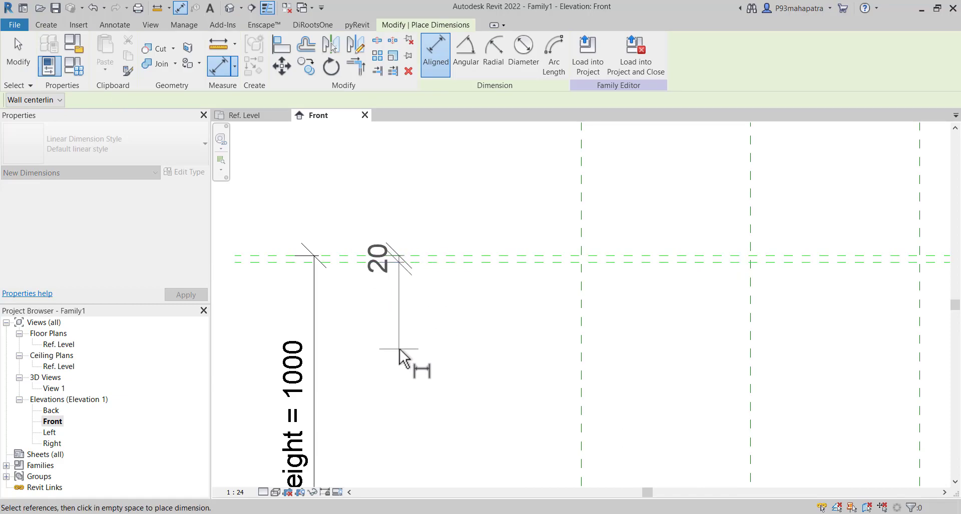
click(400, 350)
key(Escape)
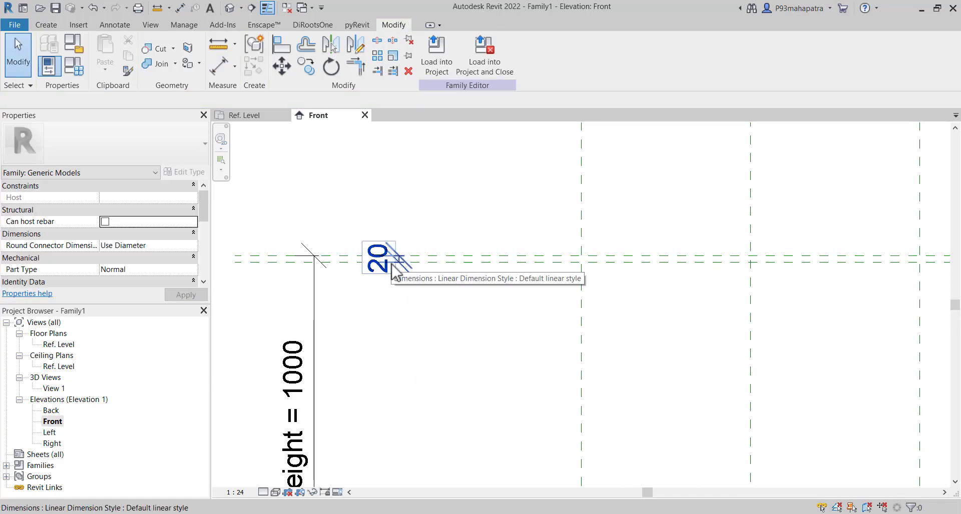
Label the dimension between the two upper reference planes with a new family type parameter named Table Thk
click(393, 274)
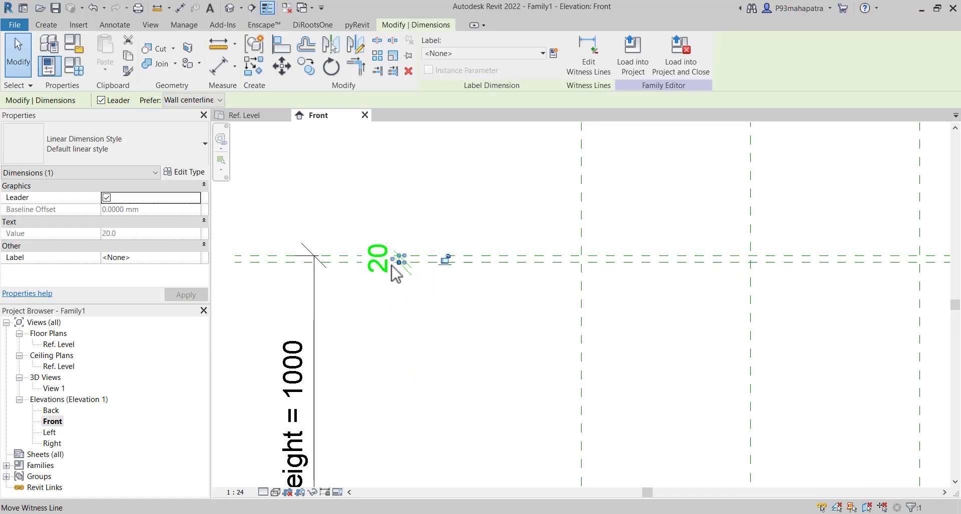
click(553, 53)
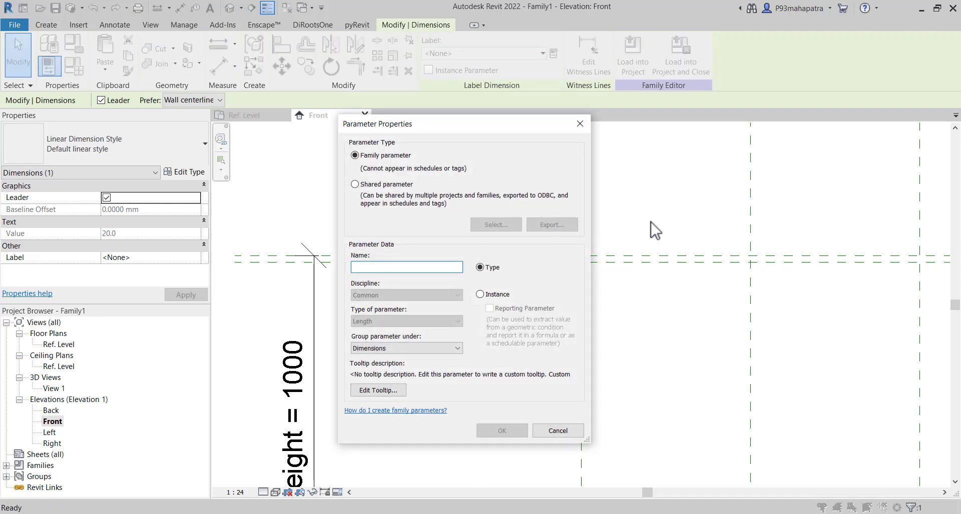
text(Table Thk)
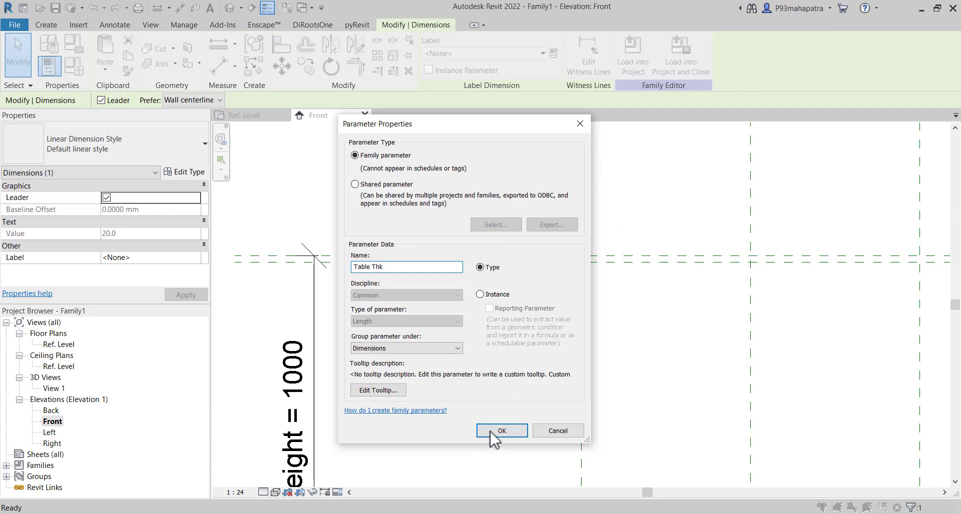
click(502, 430)
scroll(467, 320, down, 3)
key(Escape)
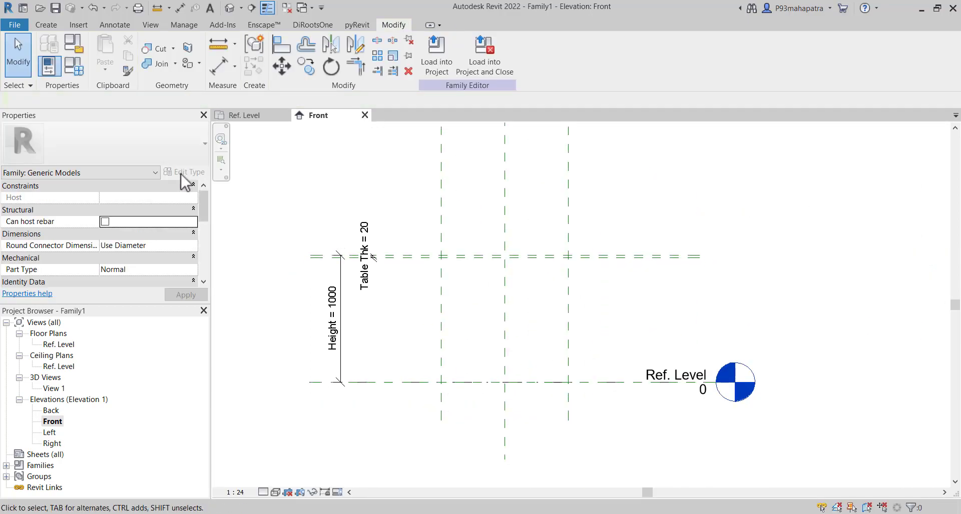
Set the family's Height parameter to 600 mm and apply it
click(75, 66)
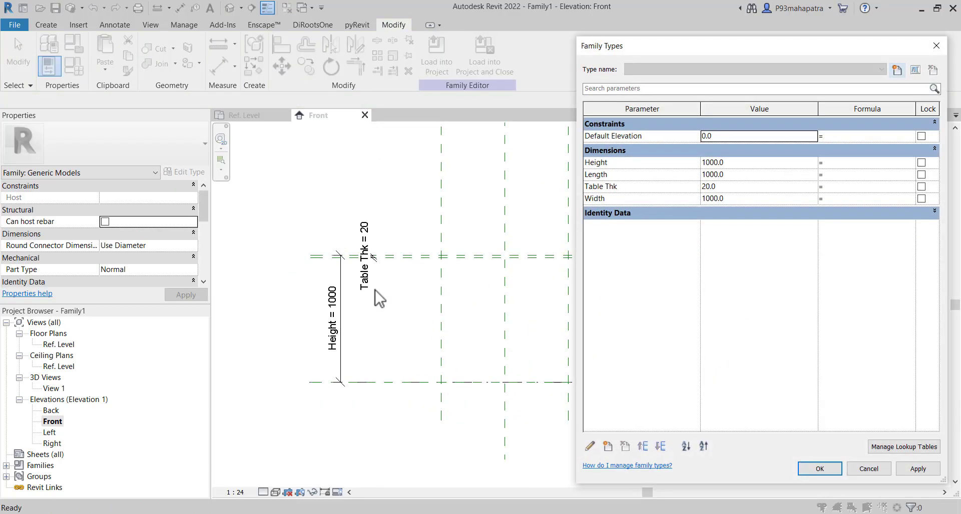
click(776, 164)
text(600)
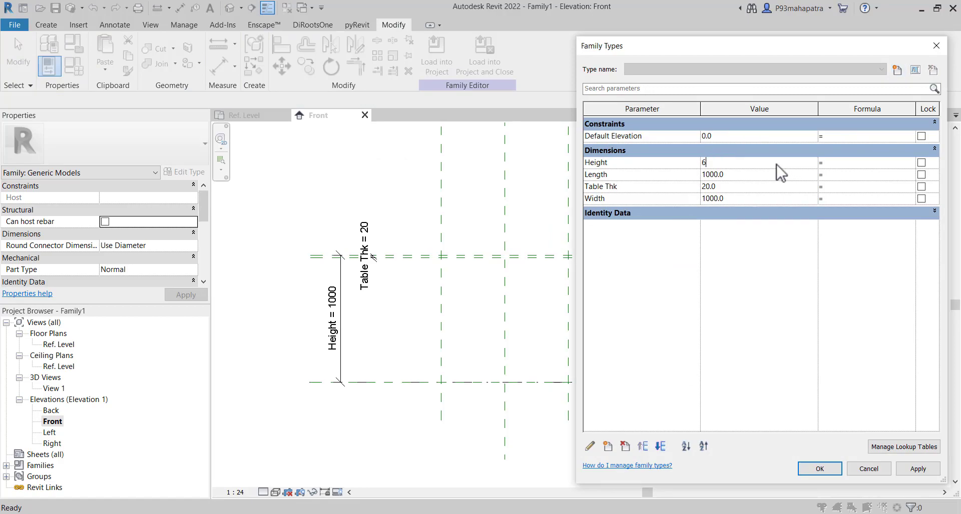
click(908, 468)
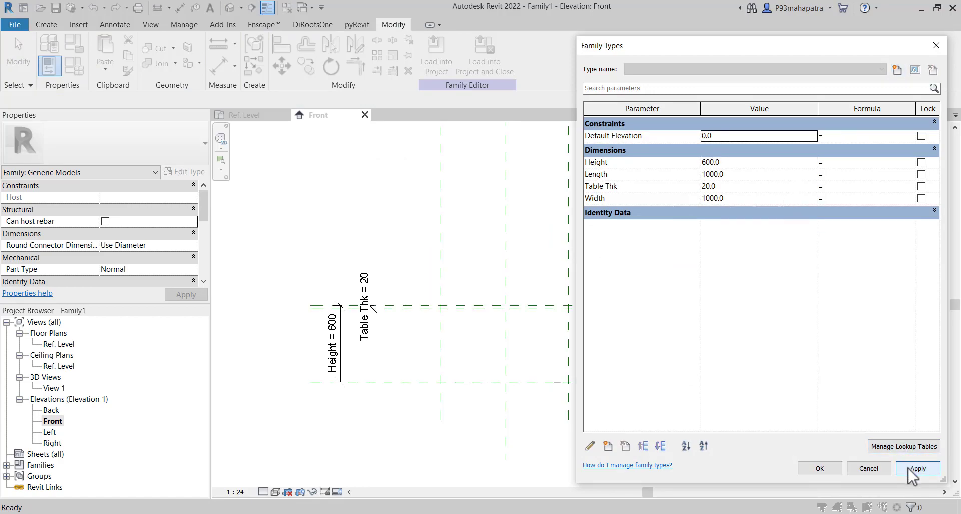
click(821, 471)
scroll(479, 338, up, 5)
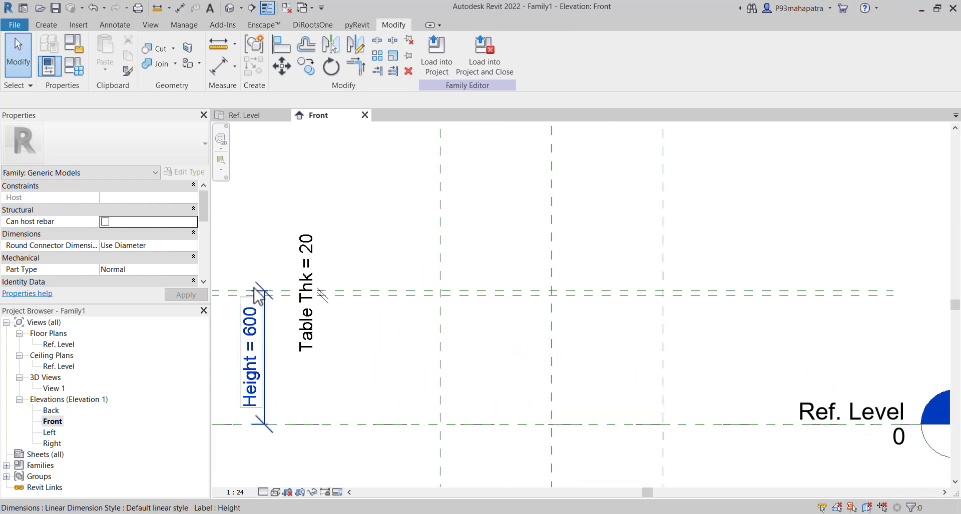
scroll(408, 248, down, 4)
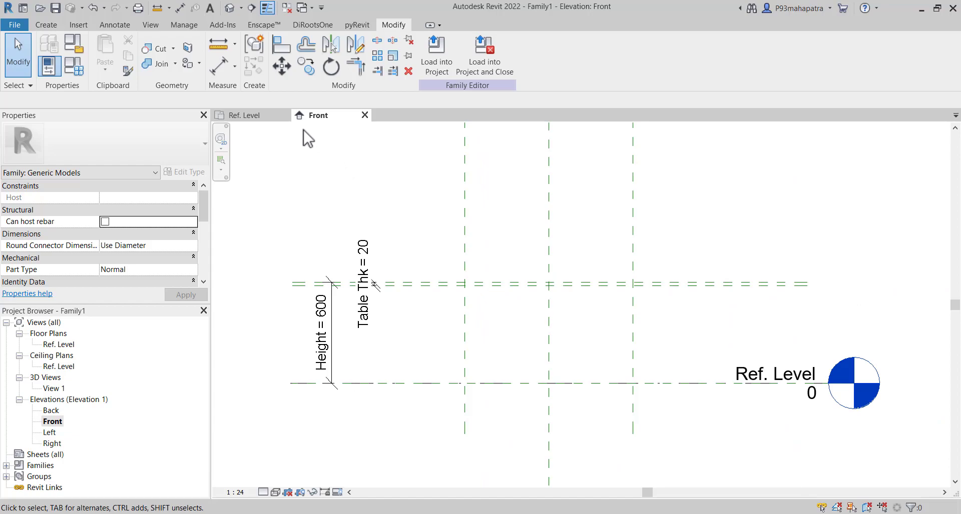
In the Ref. Level floor plan, start an extrusion and sketch a 1000 × 1000 mm rectangle between the outer reference-plane intersections
click(263, 115)
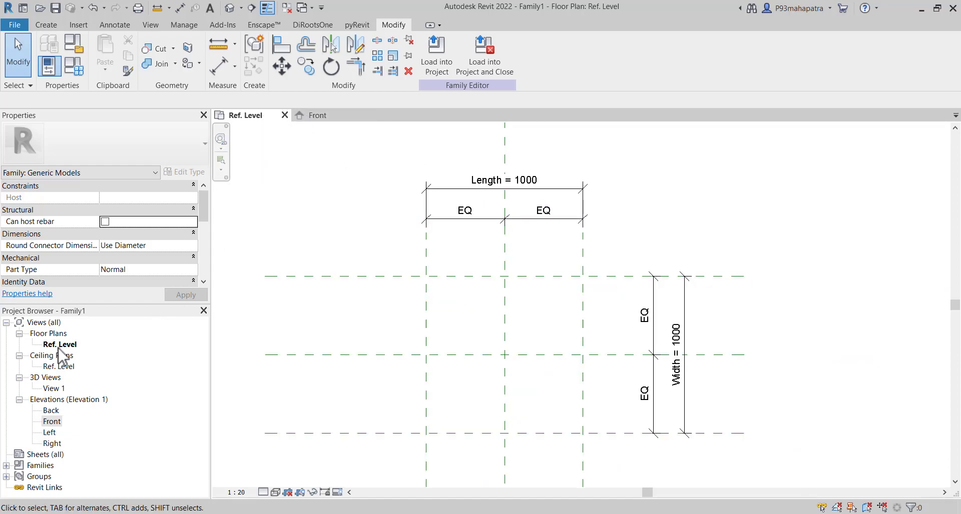
click(19, 355)
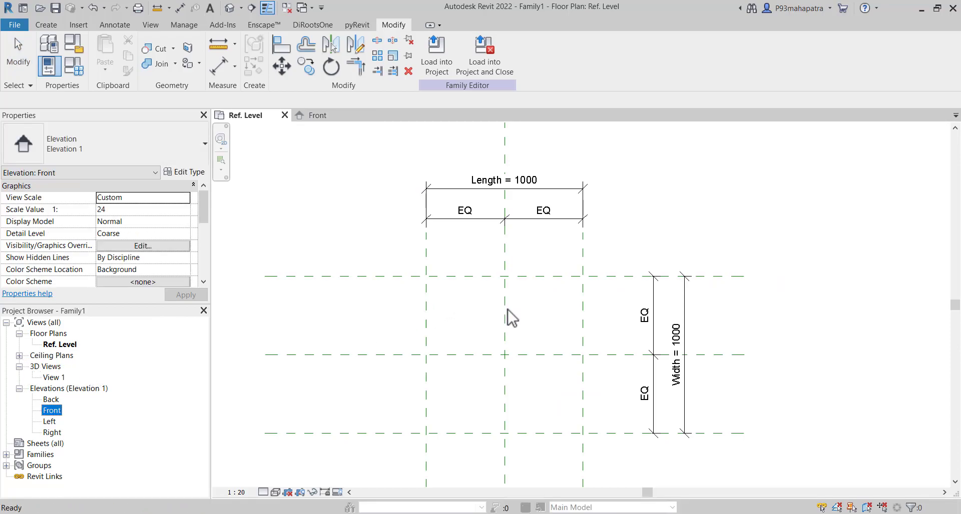
click(463, 325)
middle_drag(458, 305, 467, 284)
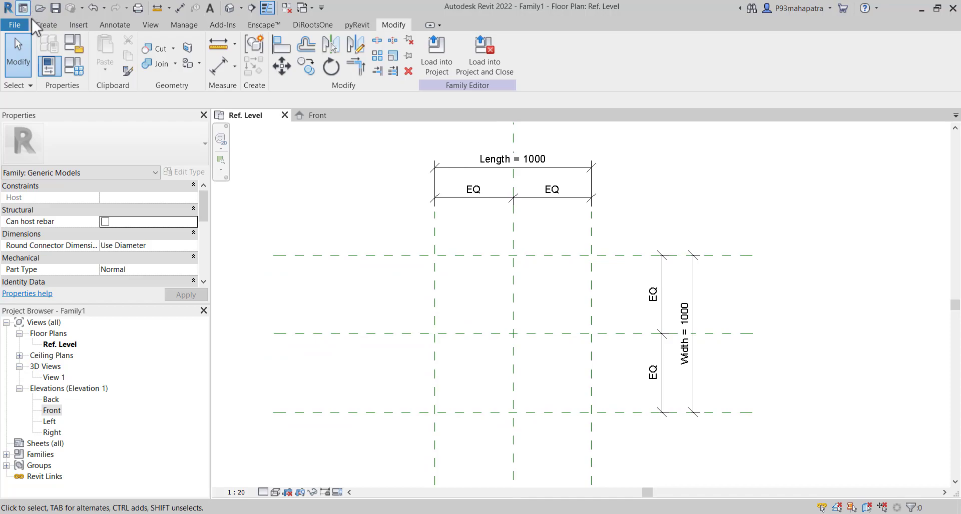
click(46, 25)
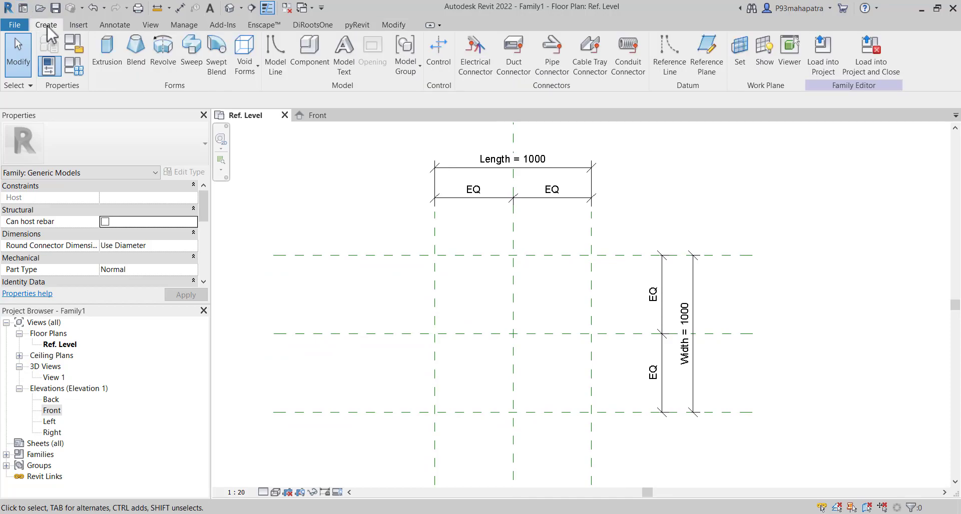
click(105, 52)
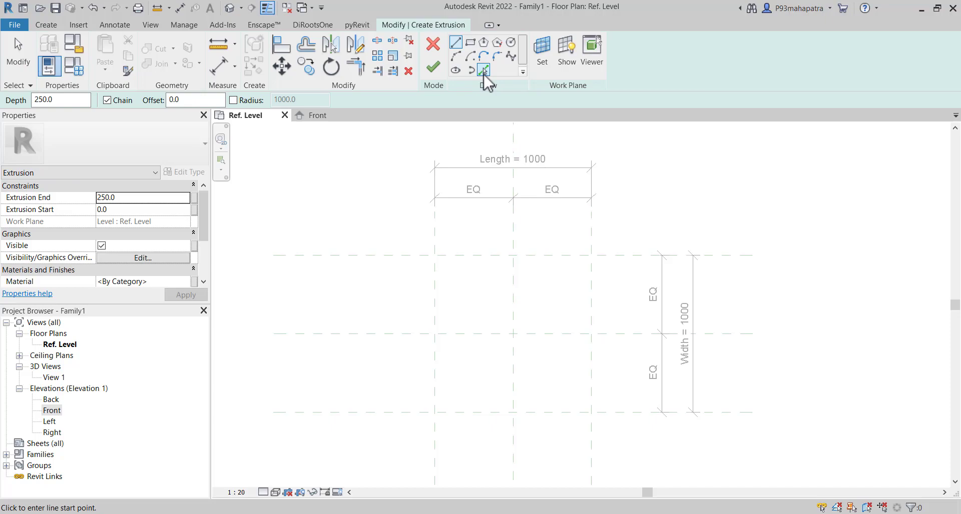
click(470, 44)
click(435, 255)
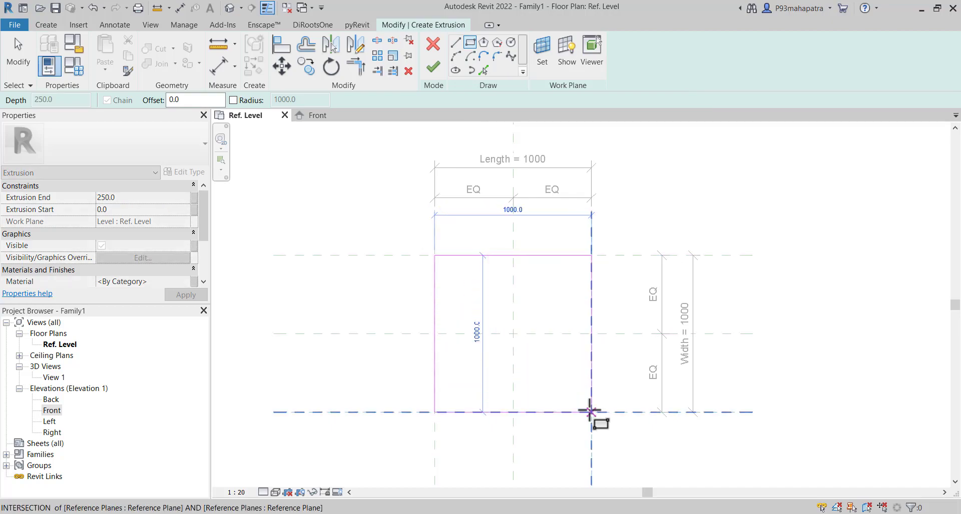
click(591, 413)
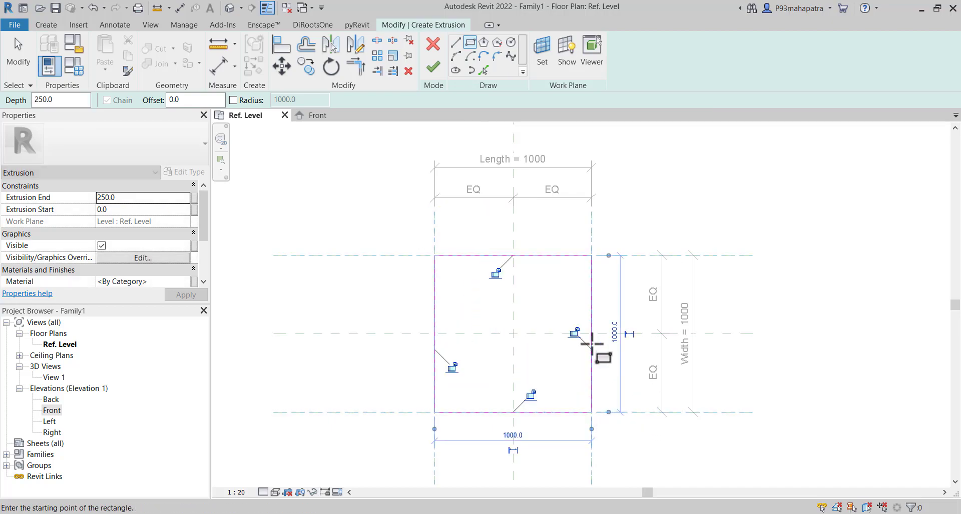
Lock all four sides of the sketched rectangle to the reference planes they lie on
click(452, 366)
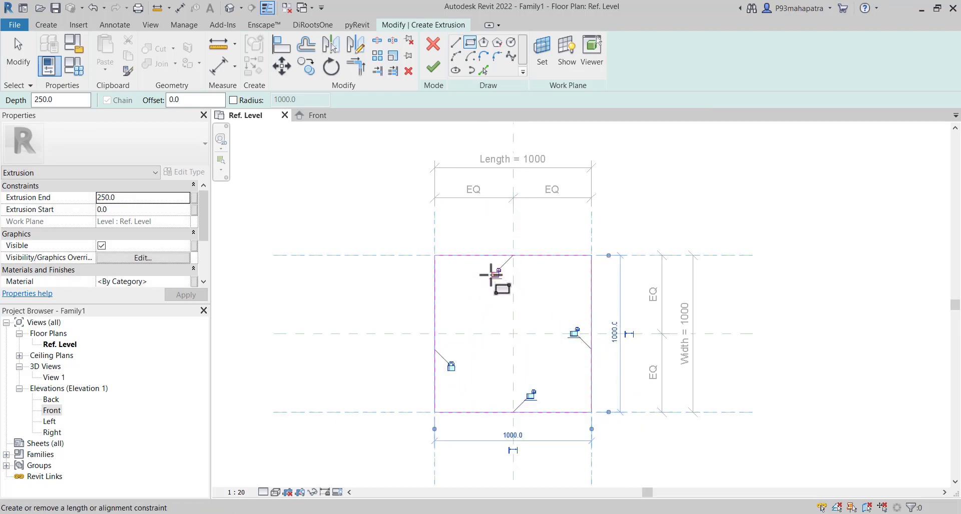
click(495, 274)
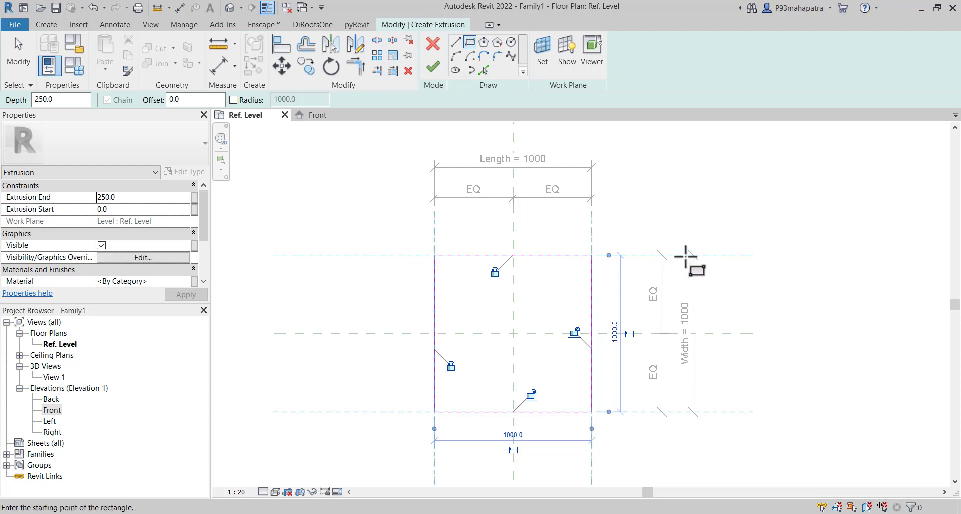
click(573, 333)
click(532, 395)
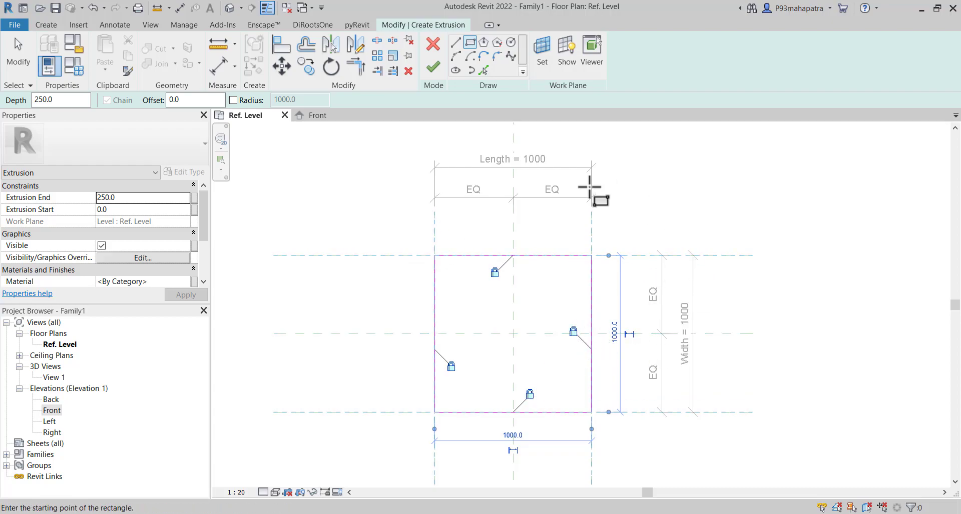
Finish the tabletop extrusion and, in the Front elevation, align its top face to the upper Table Thk reference plane
click(310, 116)
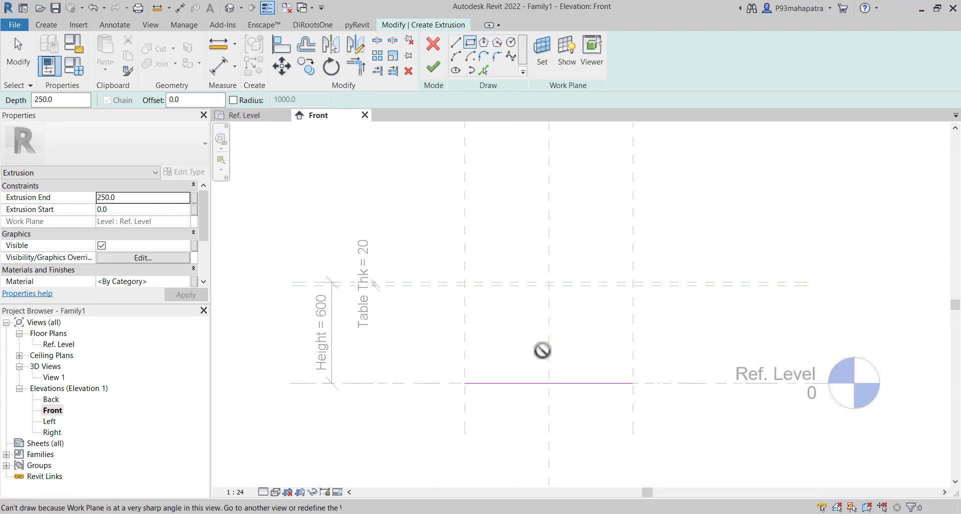
click(433, 71)
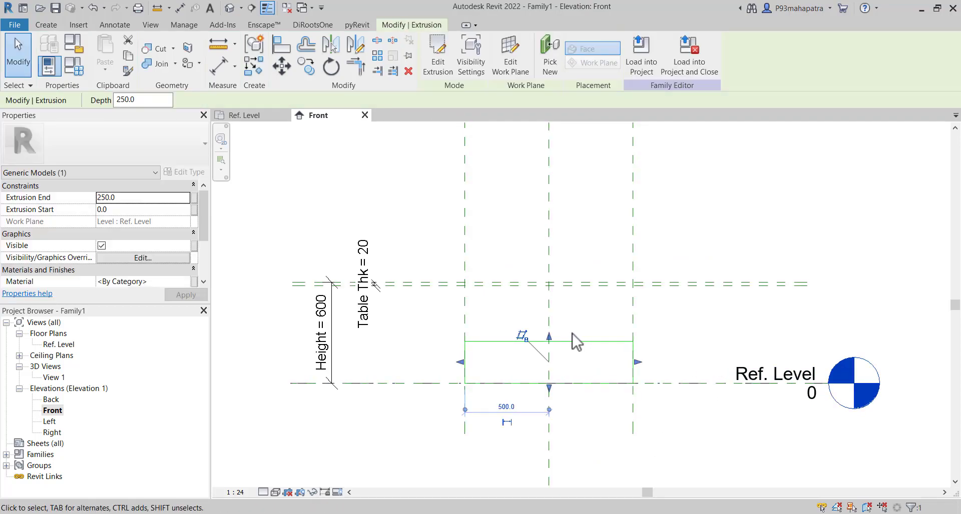
scroll(572, 333, up, 1)
key(a)
key(l)
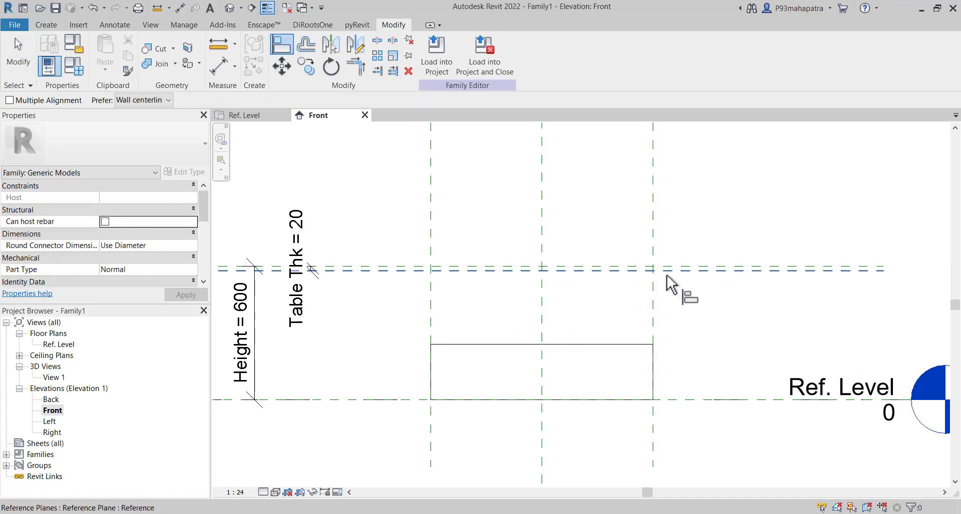
click(665, 269)
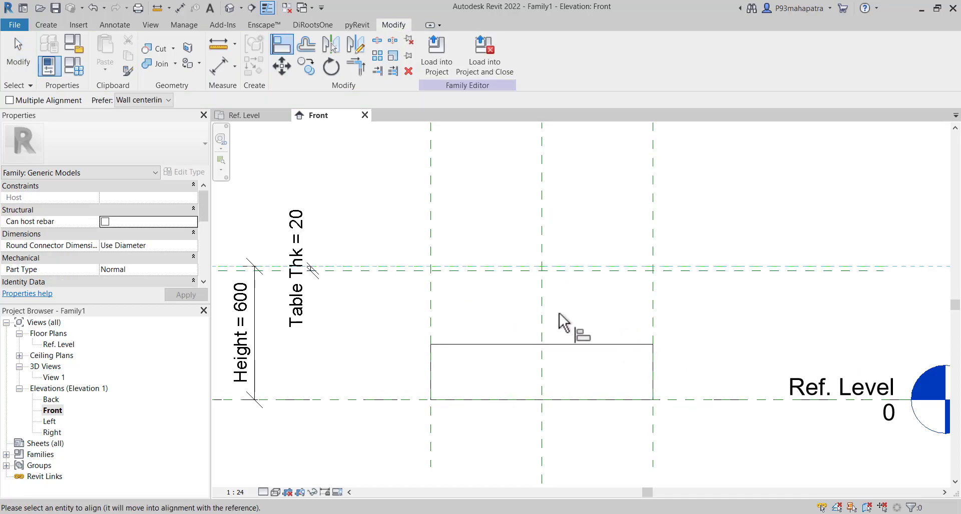
click(564, 345)
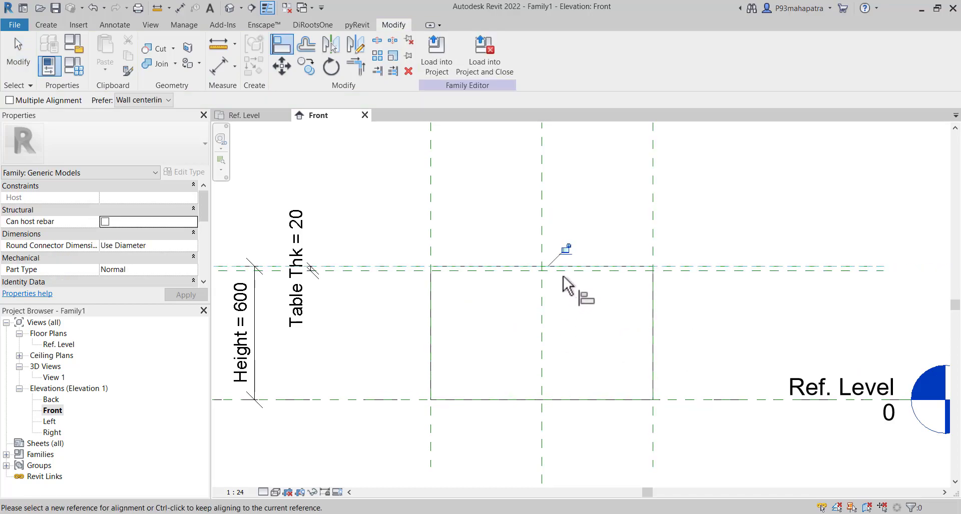
Align the extrusion's bottom face to the lower of the two Table Thk reference planes
click(675, 271)
click(530, 400)
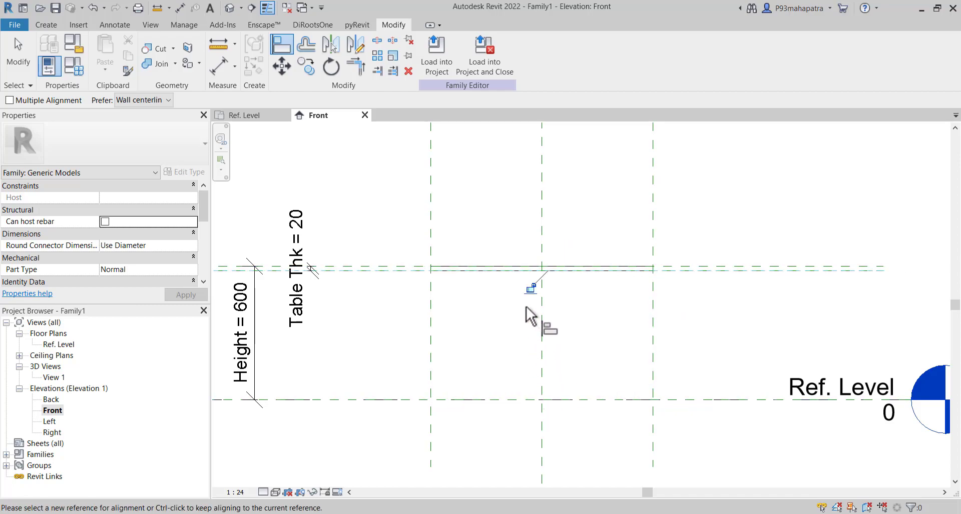
key(Escape)
key(Escape)
scroll(517, 268, up, 2)
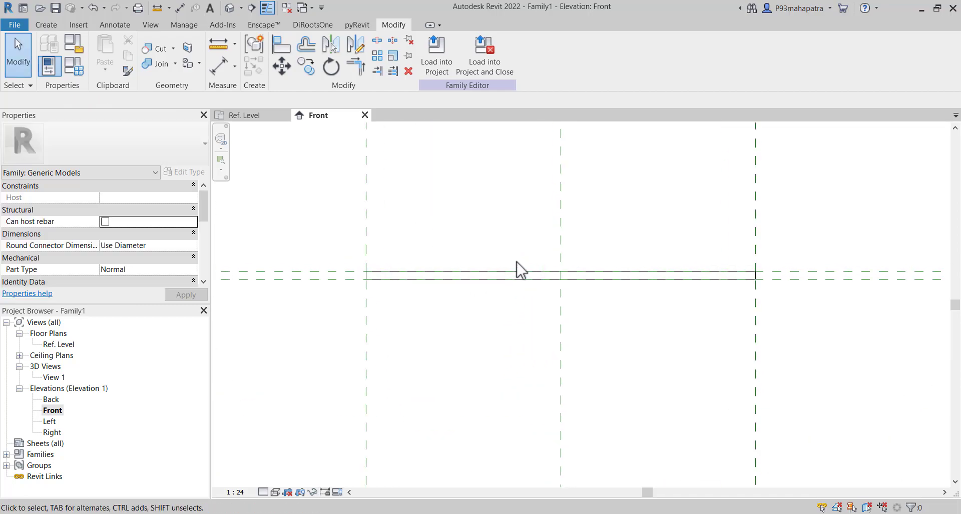
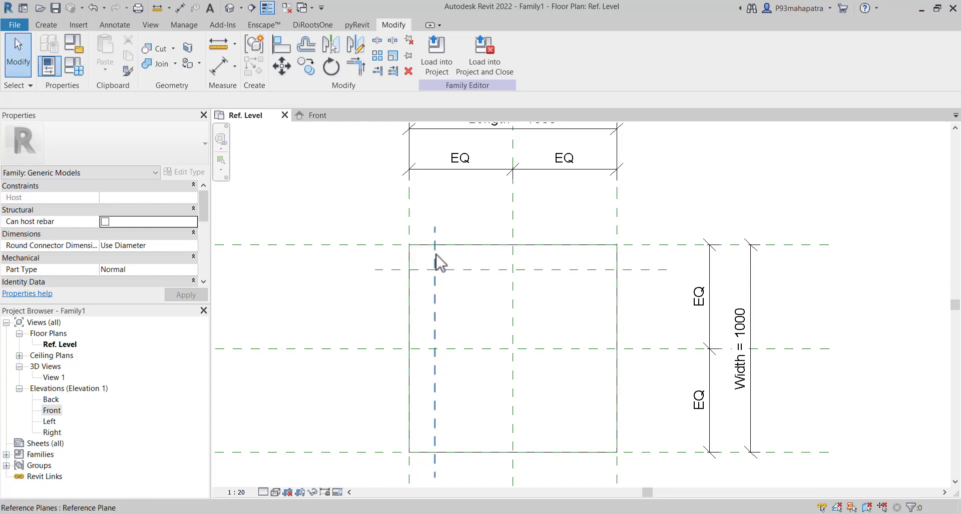
In the Ref. Level plan, set the inner vertical reference plane 100 mm from the tabletop's left edge
click(435, 254)
scroll(435, 255, up, 3)
click(409, 328)
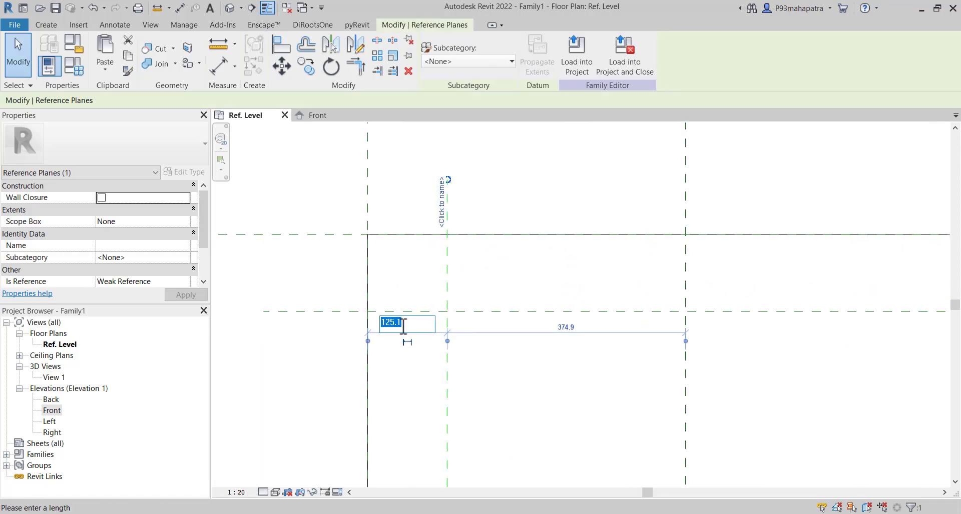
text(100)
key(Return)
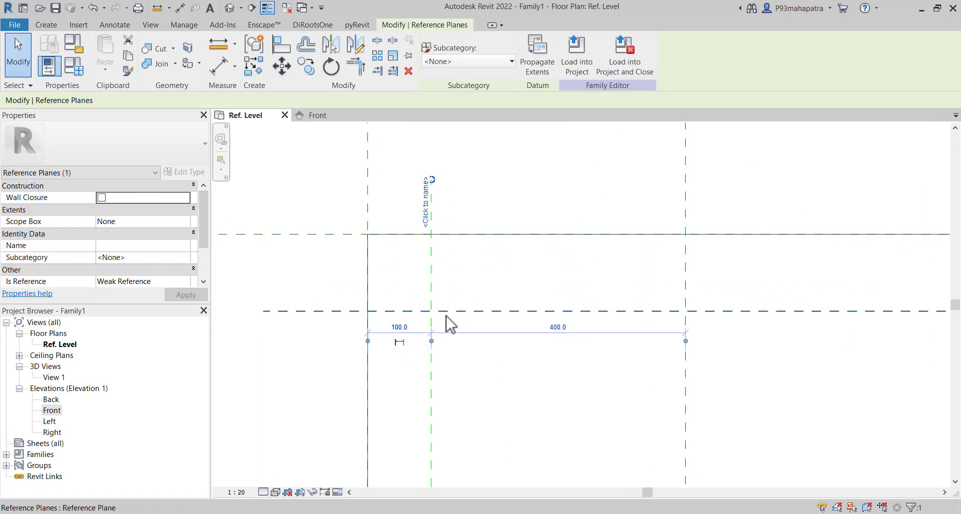
Set the inner horizontal reference plane 100 mm from the tabletop's upper edge in plan
click(431, 311)
click(436, 272)
text(1)
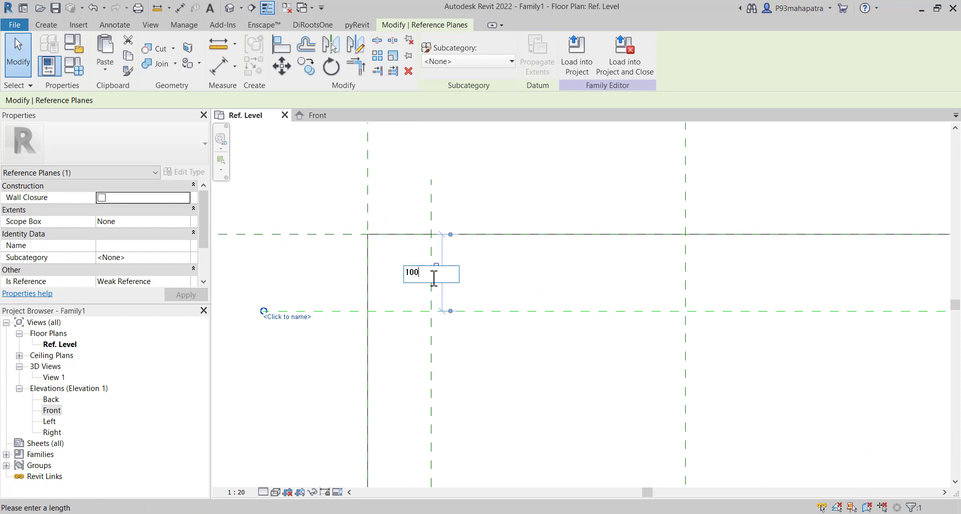
text(00)
key(Return)
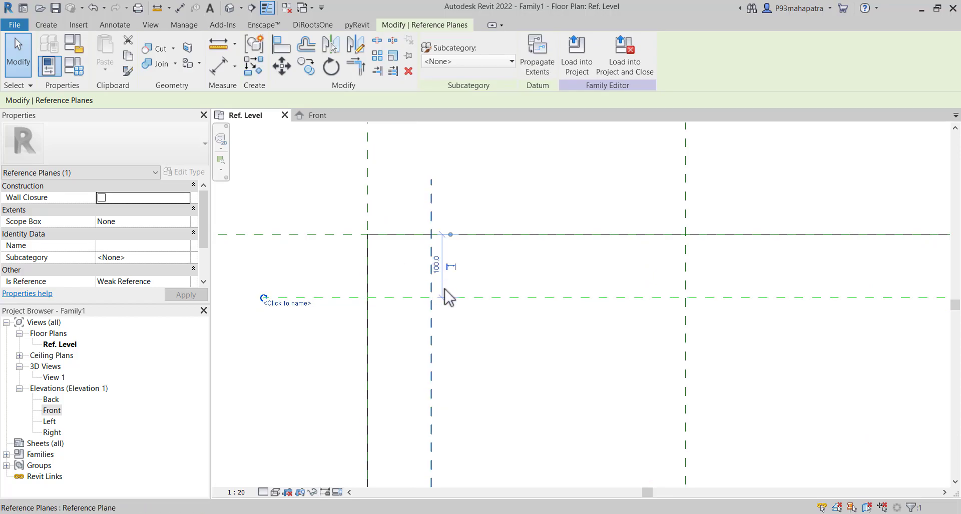
key(Escape)
Mirror the inner vertical reference plane about the vertical centre plane to the tabletop's right side
scroll(461, 290, down, 2)
middle_drag(521, 350, 575, 325)
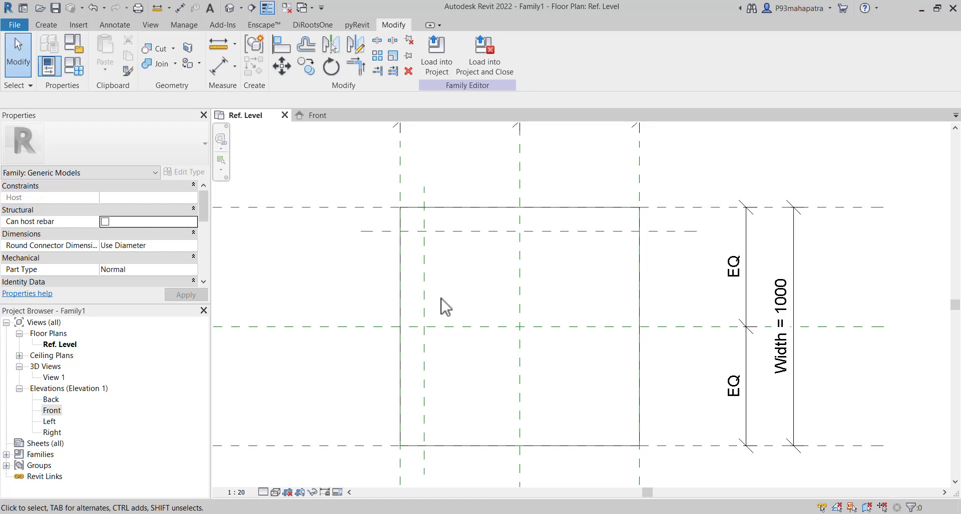
click(427, 289)
key(m)
key(m)
click(519, 296)
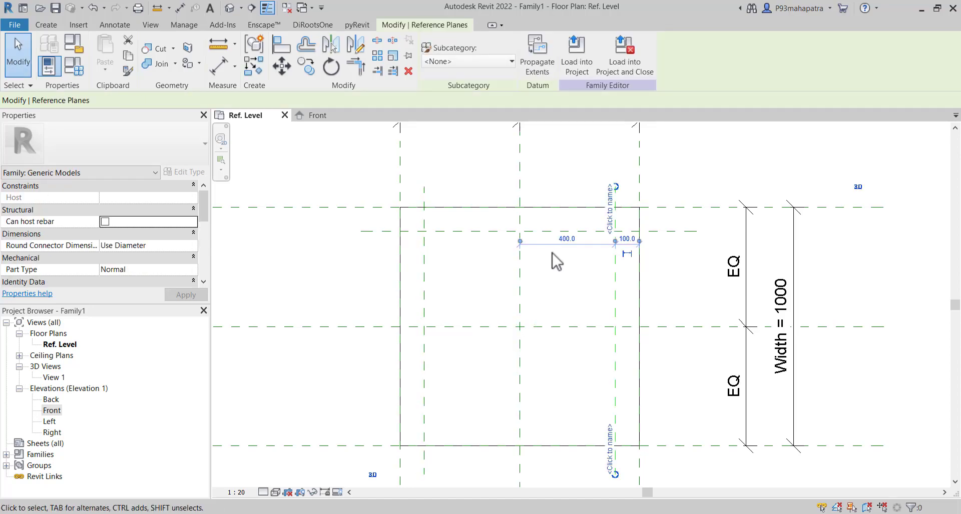
Mirror the inner horizontal reference plane about the horizontal centre plane to the tabletop's lower side
click(551, 232)
key(m)
key(m)
click(527, 328)
key(Escape)
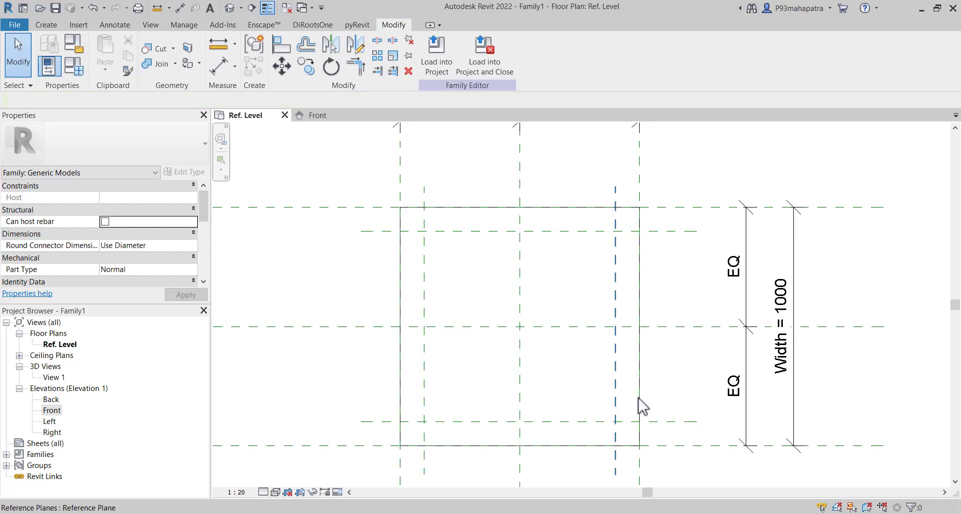
Dimension and lock the offsets between the inner and outer vertical reference planes on both sides of the tabletop
middle_drag(680, 458, 593, 385)
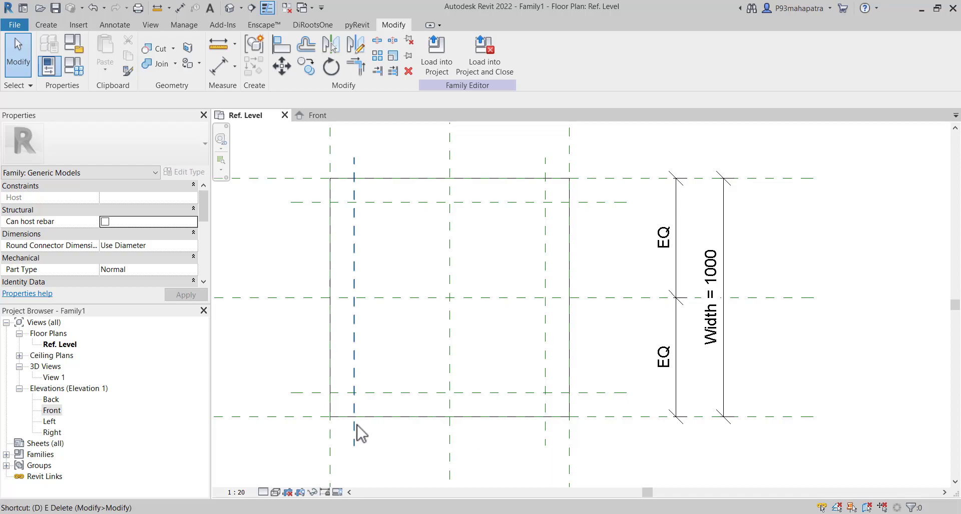
key(d)
key(i)
click(353, 440)
click(367, 445)
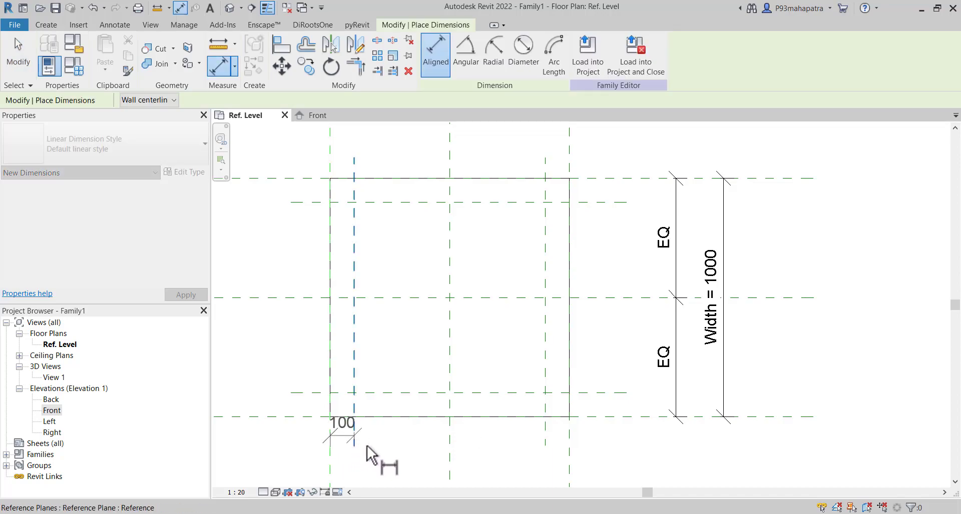
middle_drag(368, 445, 453, 383)
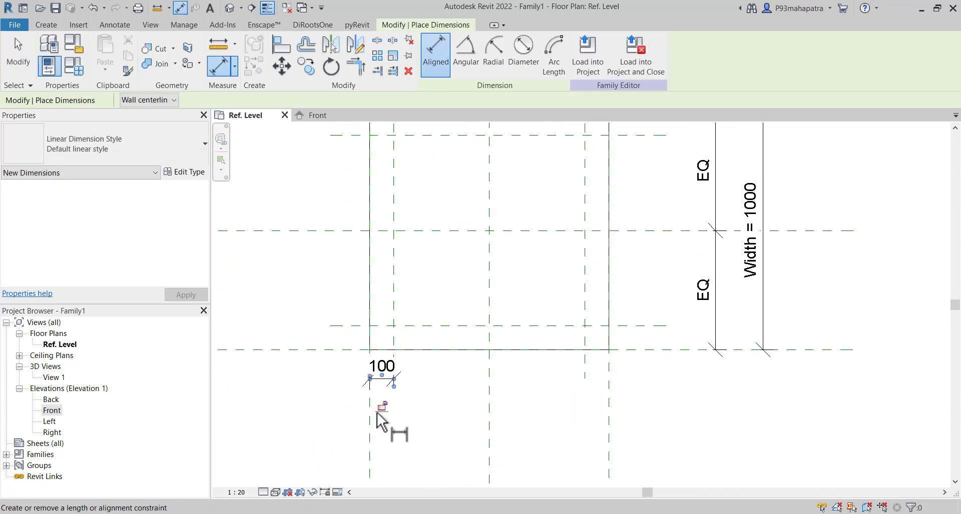
click(609, 378)
click(585, 384)
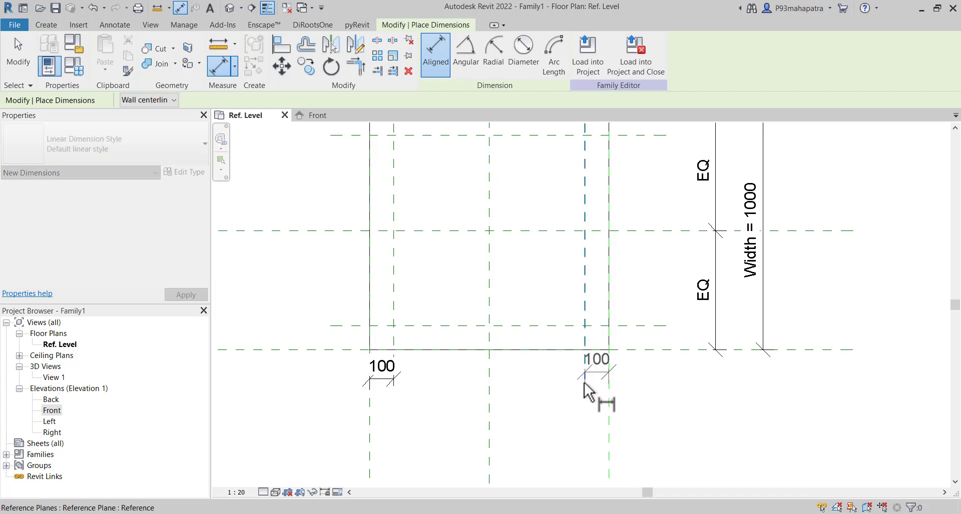
click(573, 383)
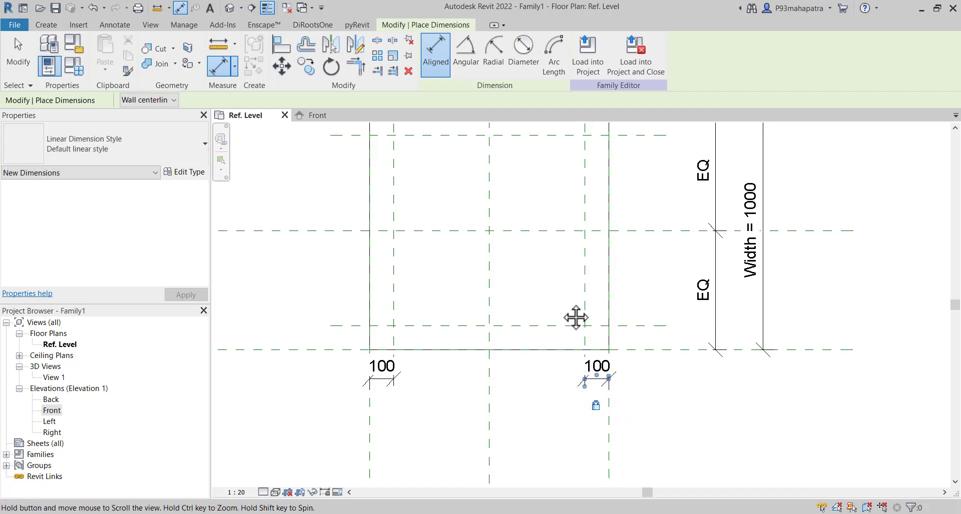
Dimension and lock the offsets between the inner and outer horizontal reference planes at the tabletop's lower and upper edges
scroll(574, 318, down, 2)
click(626, 433)
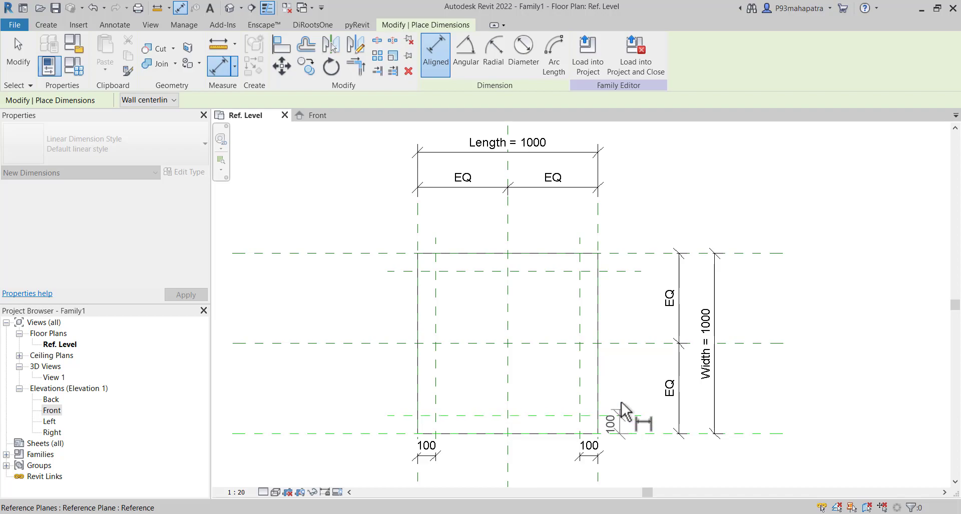
click(628, 415)
click(621, 424)
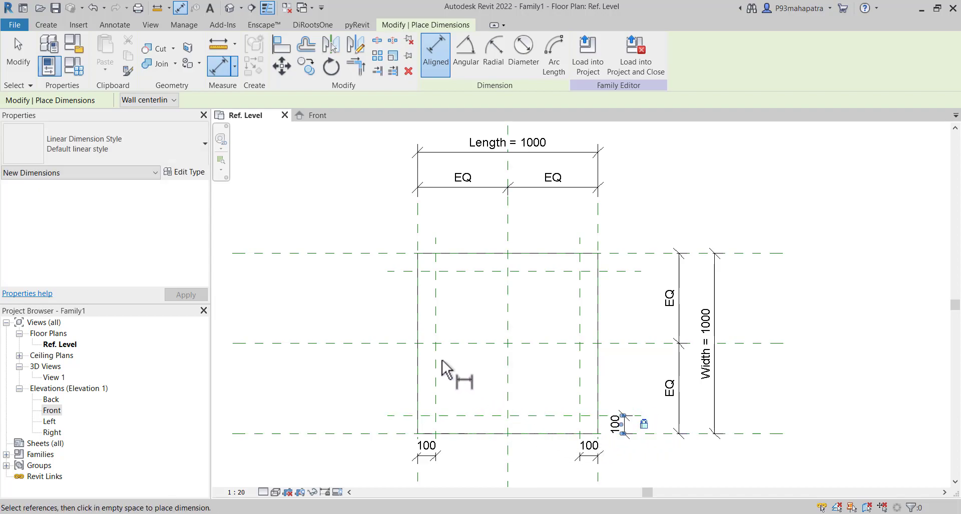
click(631, 271)
click(632, 253)
click(629, 291)
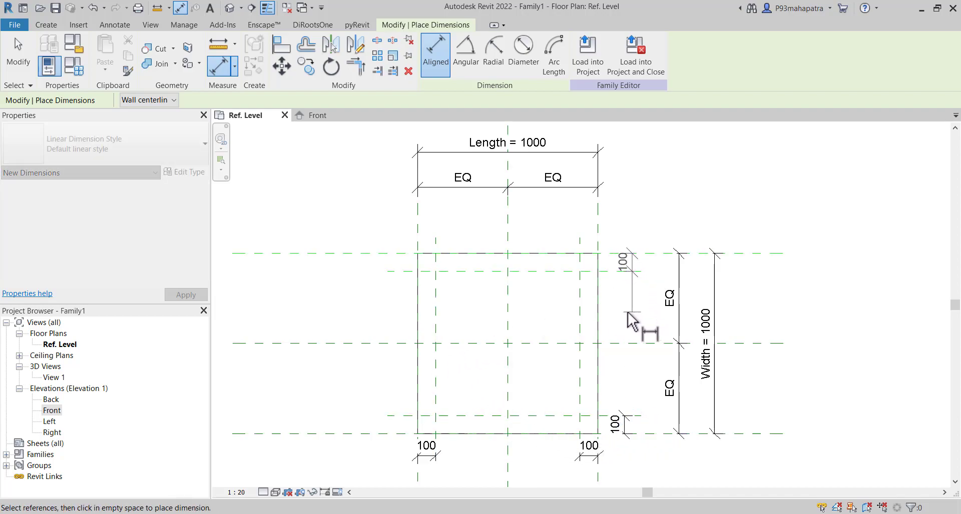
click(644, 262)
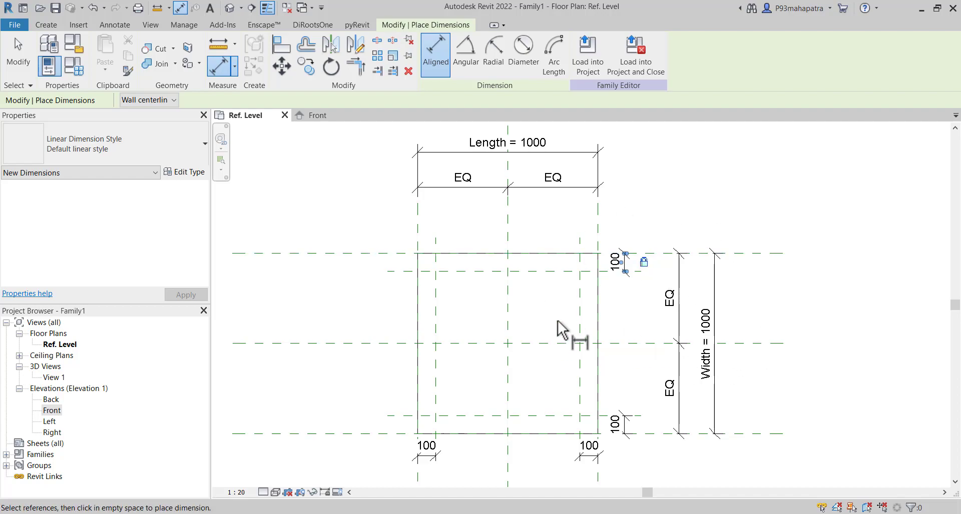
key(Escape)
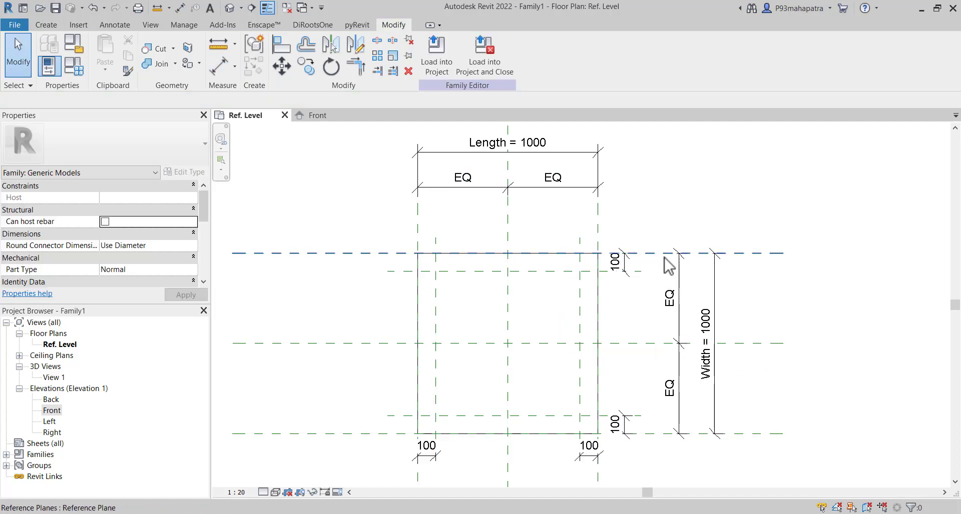
Set the family's Length parameter to 600 mm and Width to 800 mm, and apply them
scroll(669, 265, up, 3)
scroll(670, 280, down, 4)
scroll(653, 251, up, 2)
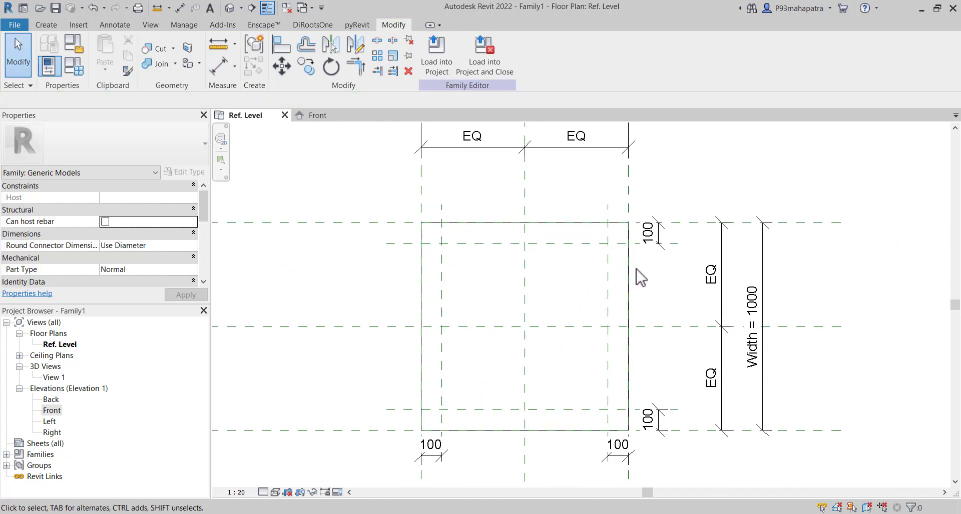
scroll(500, 261, down, 1)
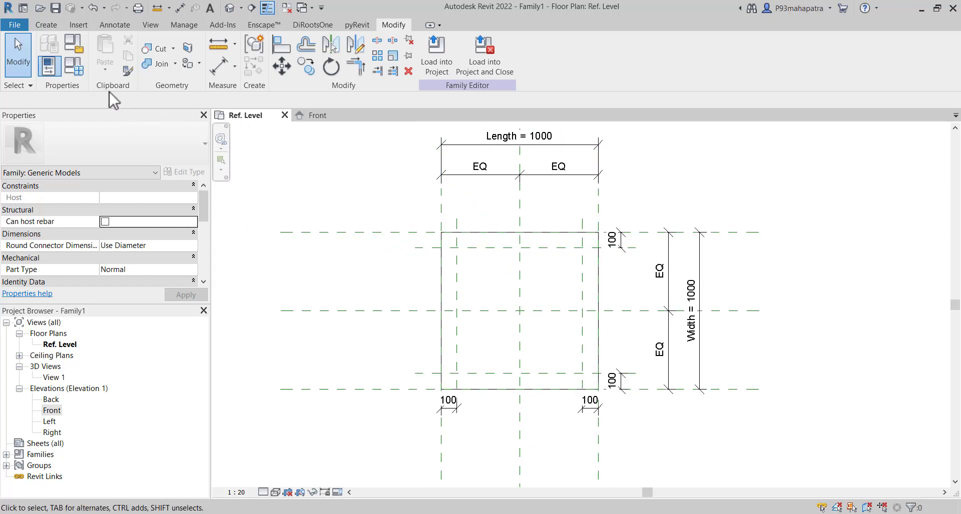
click(74, 65)
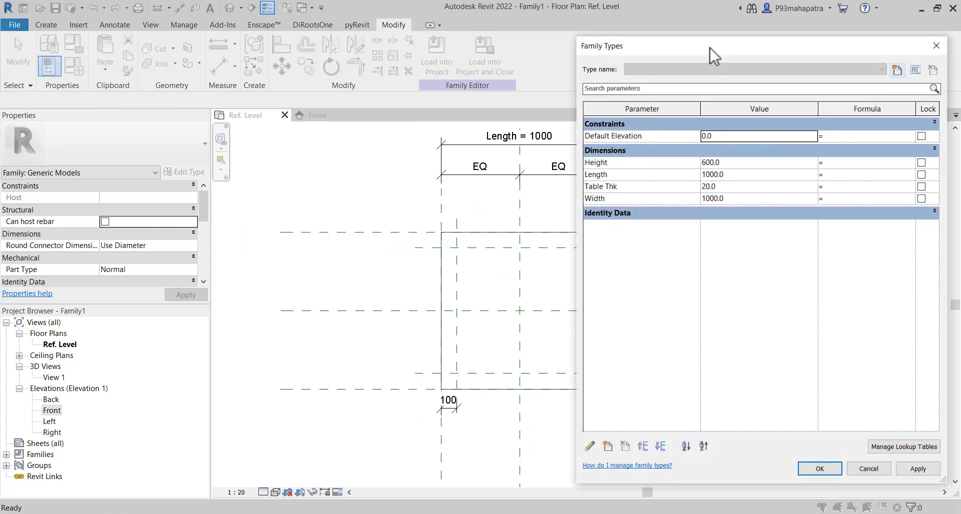
drag(710, 48, 186, 55)
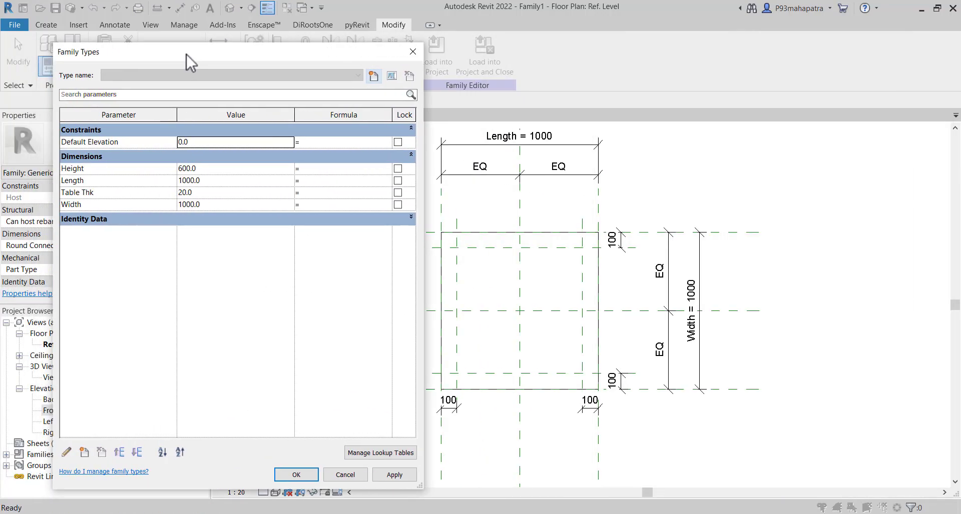
click(218, 182)
text(600)
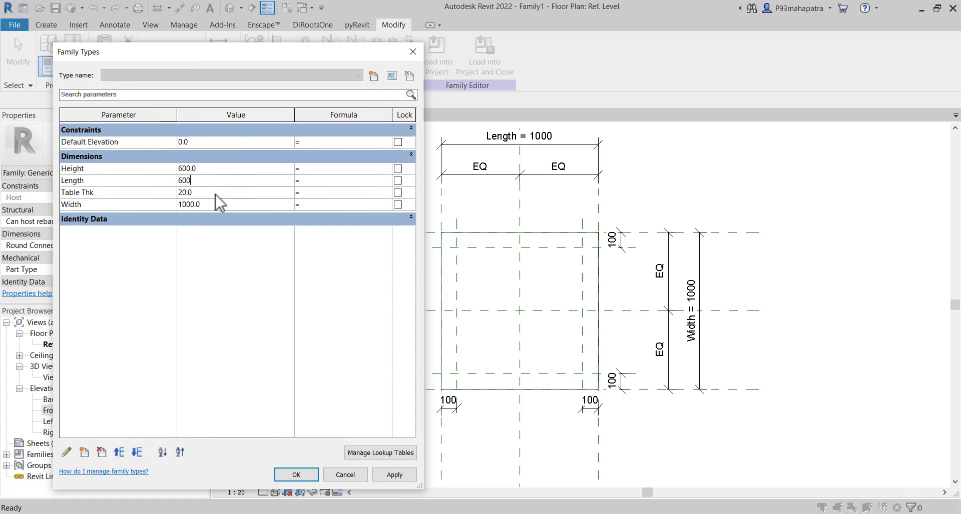
click(214, 206)
text(800)
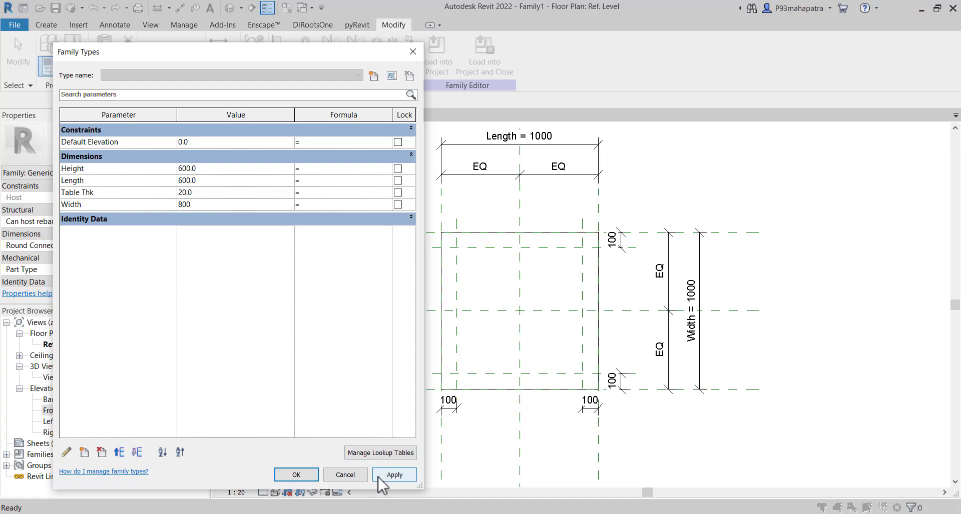
click(378, 477)
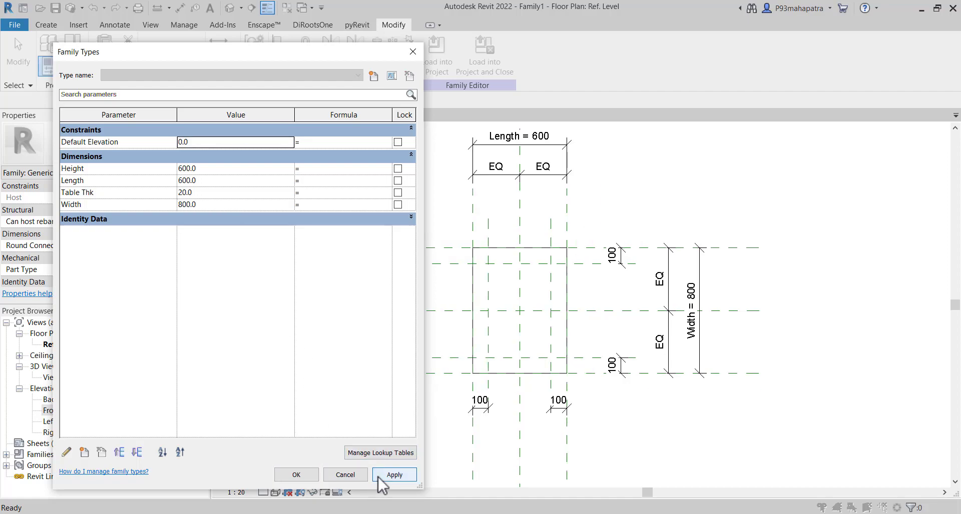
click(296, 475)
scroll(513, 362, up, 4)
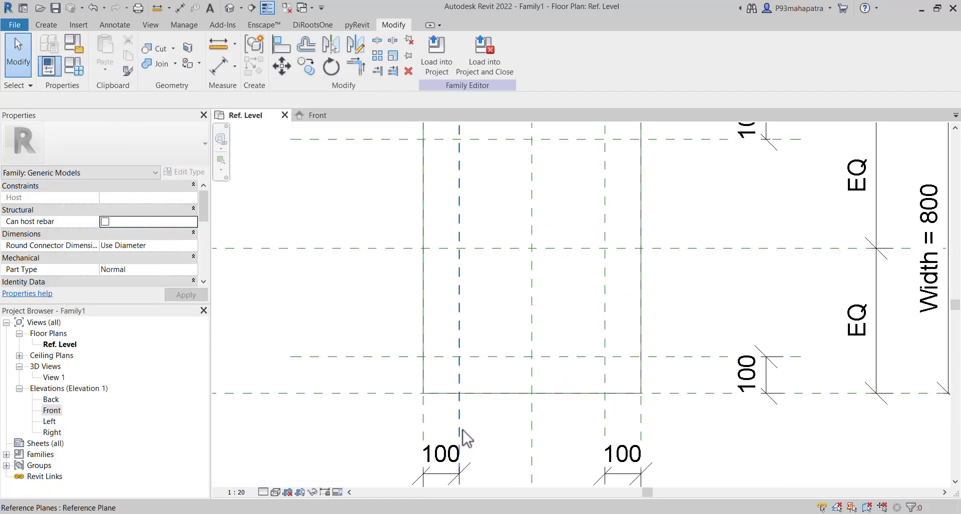
scroll(453, 443, down, 2)
scroll(468, 405, up, 5)
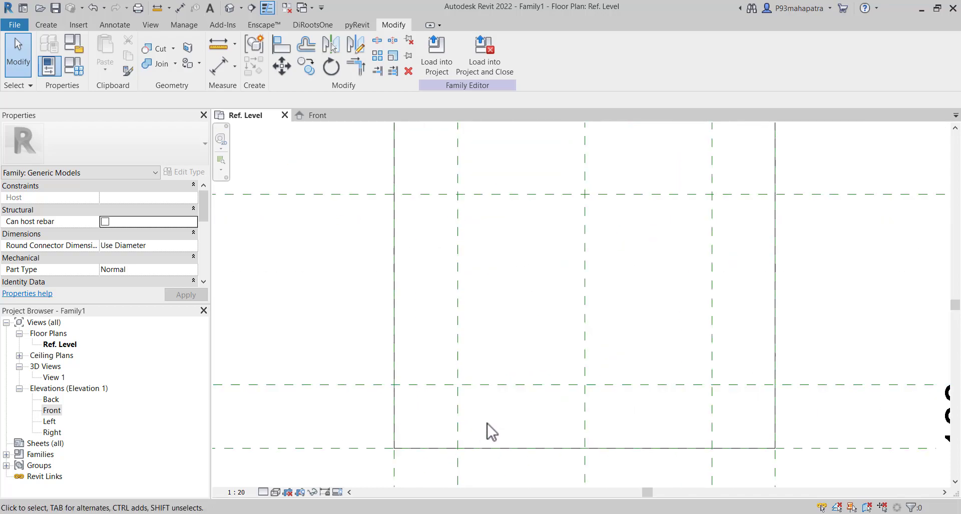
scroll(480, 376, down, 3)
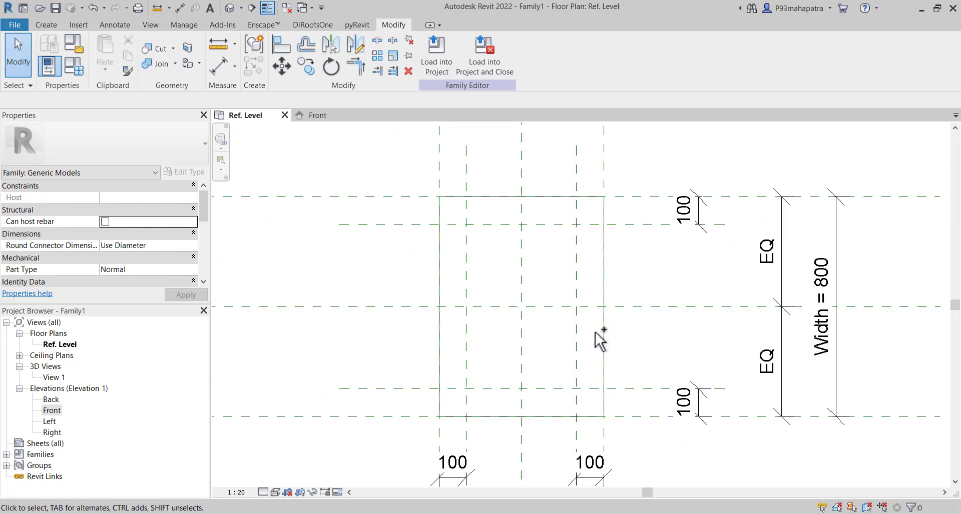
Undo the last change to the family's Length and Width values
key(ctrl+z)
scroll(601, 337, down, 2)
scroll(546, 286, up, 2)
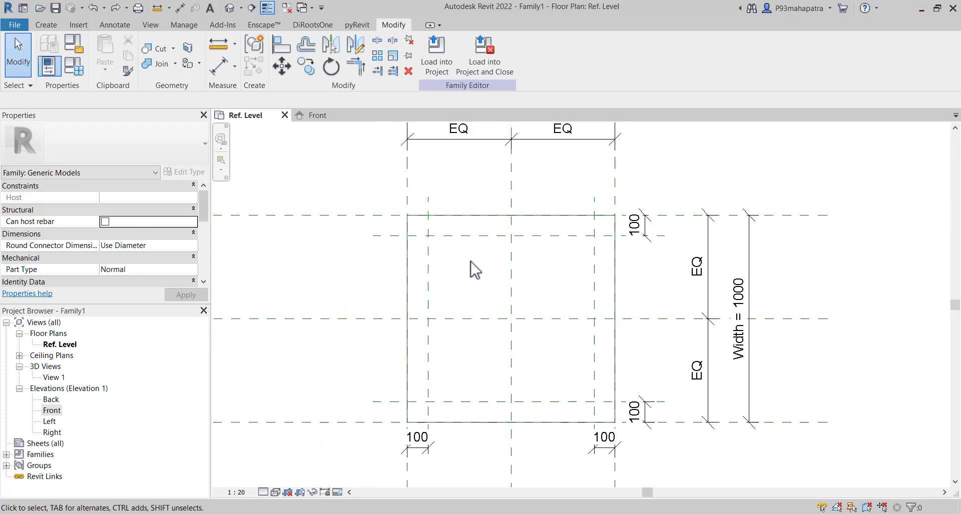
Start an extrusion and sketch a 30 mm radius circle where the inner reference planes cross at the tabletop's upper-left corner
click(47, 25)
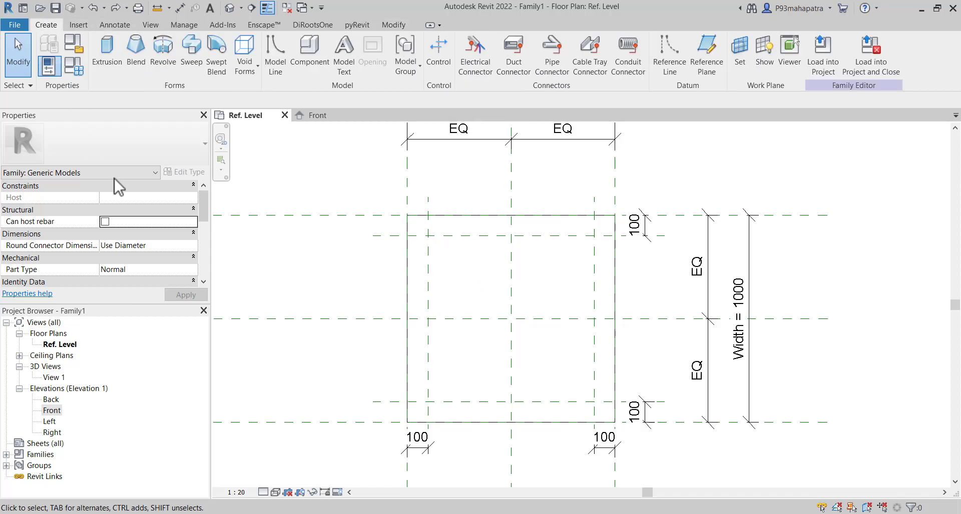
click(112, 56)
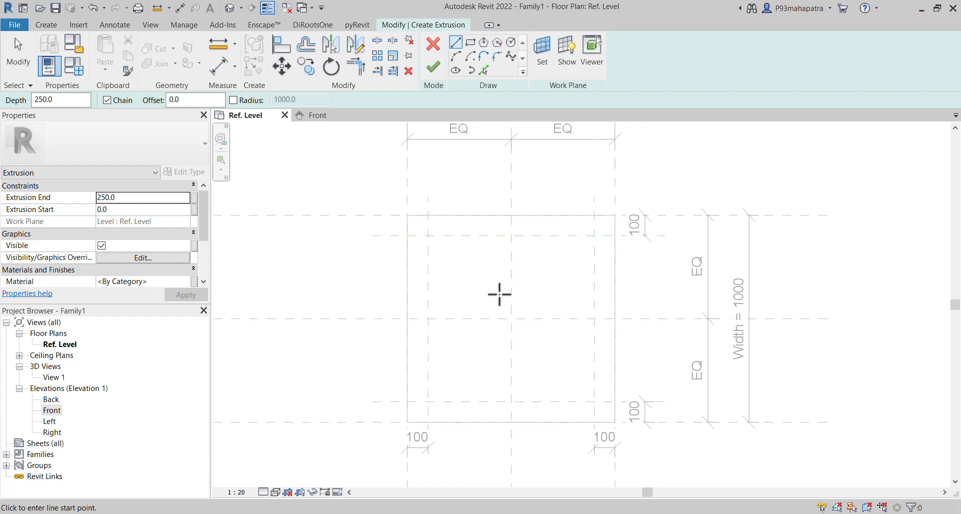
scroll(455, 257, up, 1)
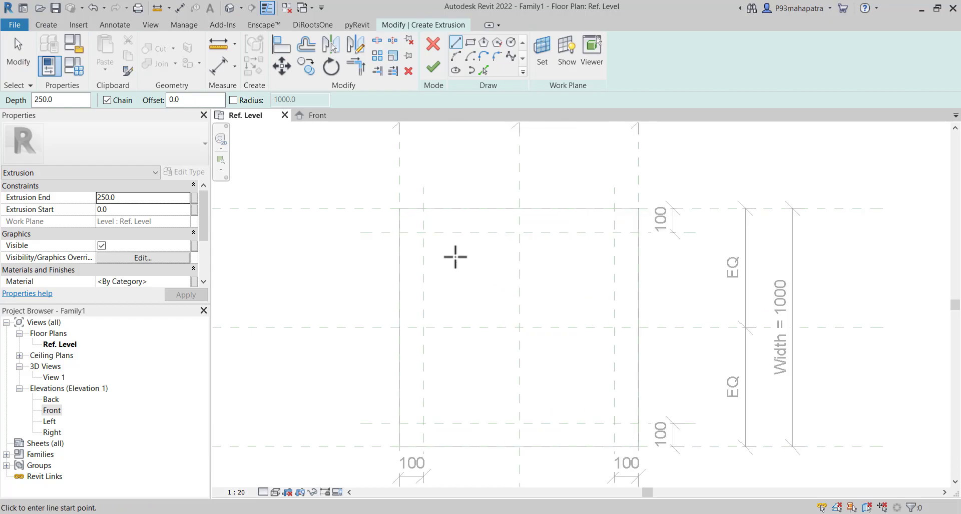
click(511, 44)
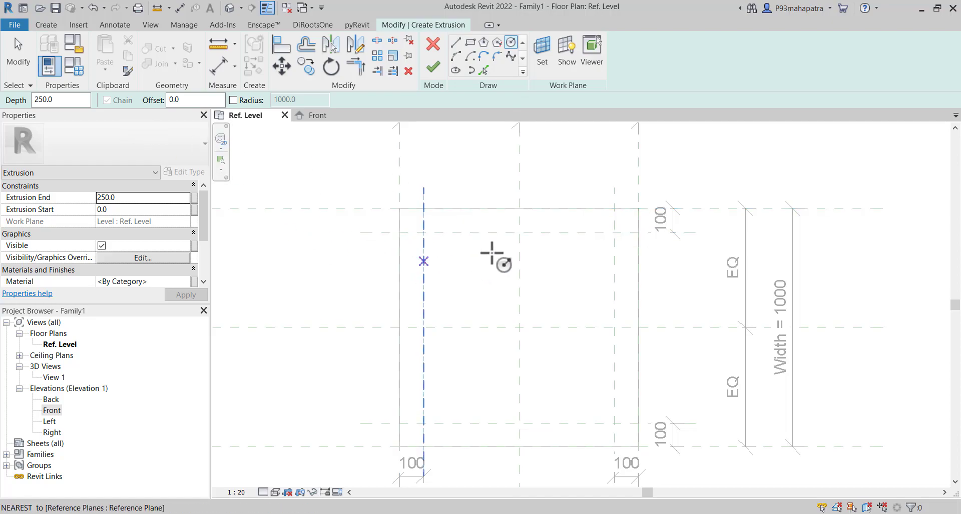
scroll(430, 232, up, 2)
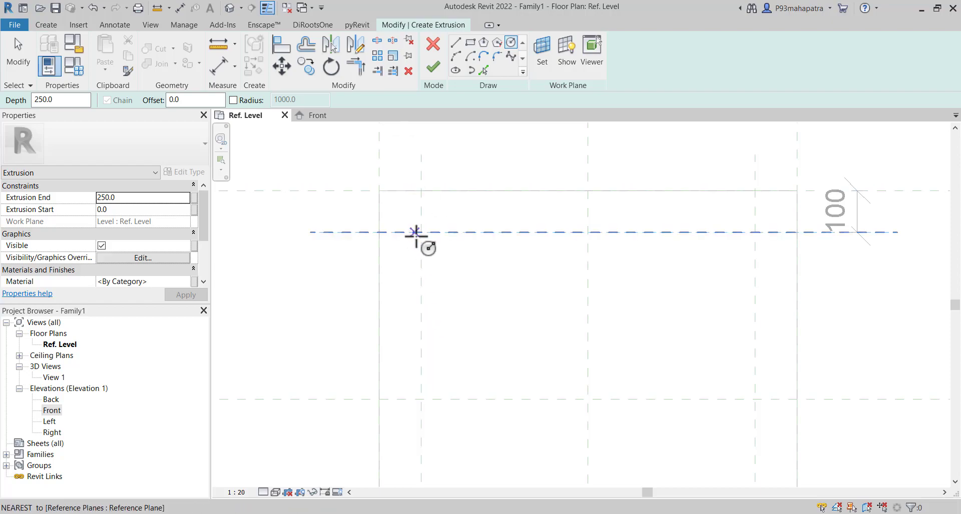
click(421, 232)
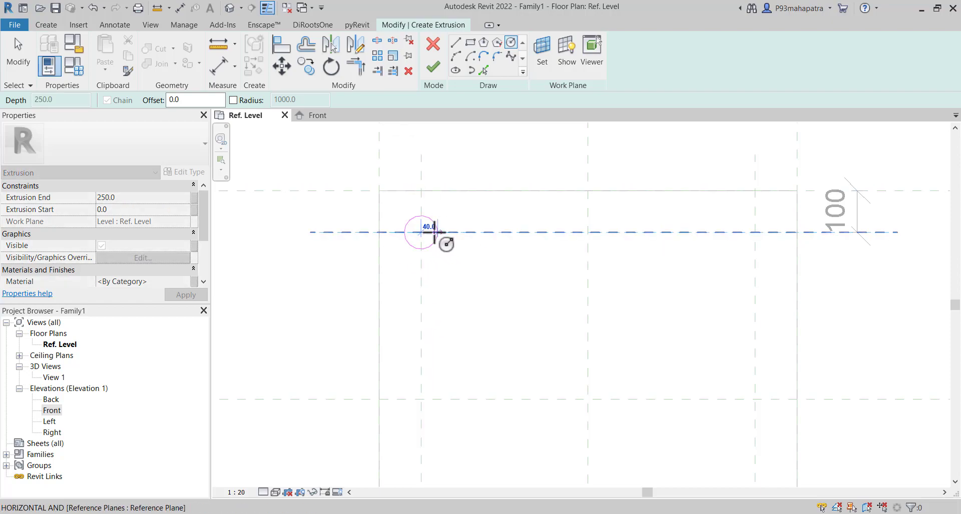
scroll(429, 231, up, 2)
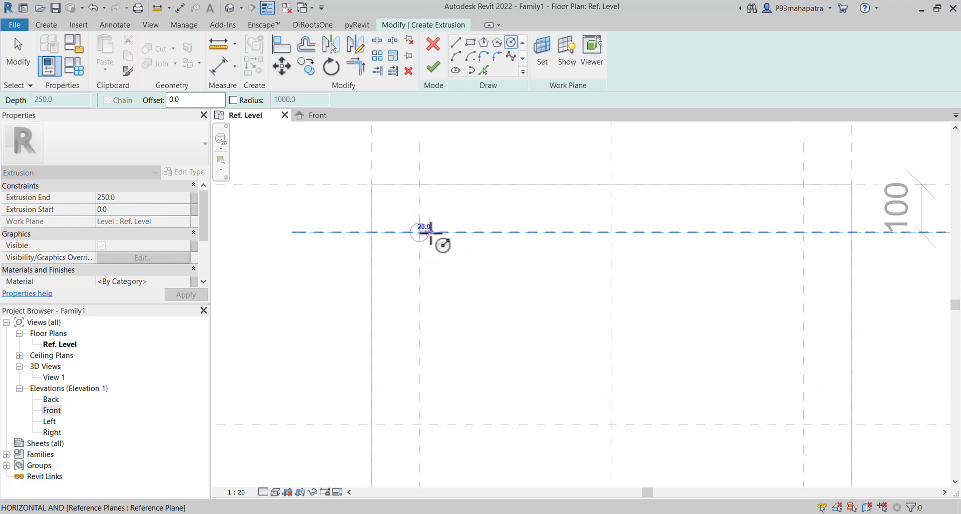
scroll(434, 233, up, 1)
scroll(434, 234, up, 1)
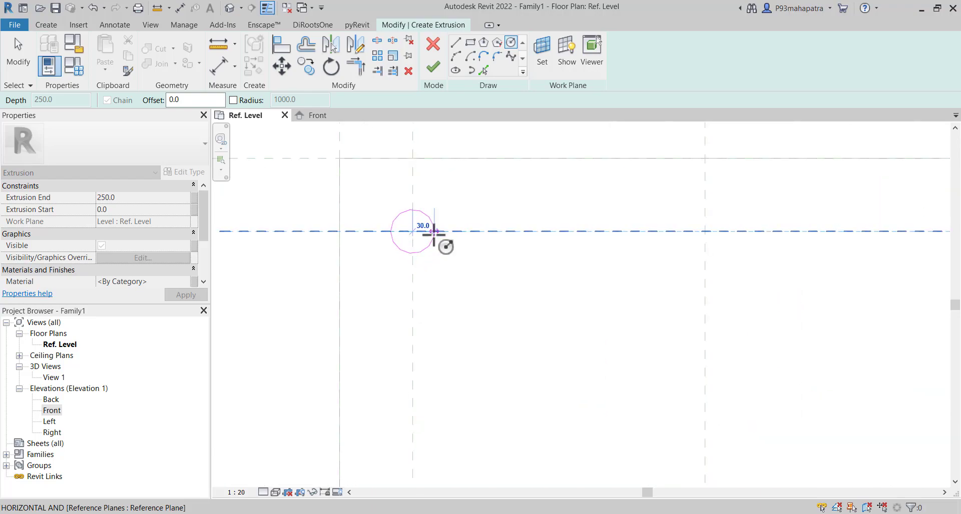
click(433, 231)
key(Escape)
key(Escape)
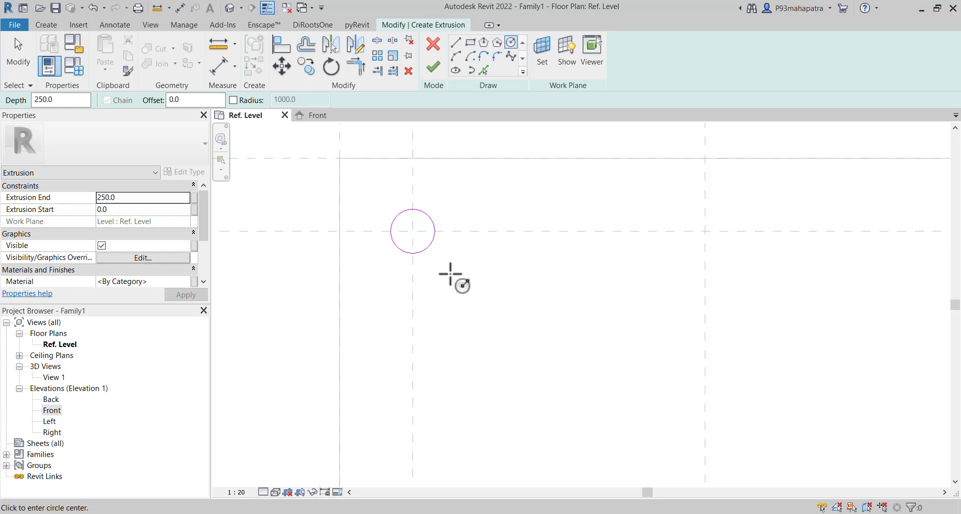
Make the centre mark of the sketched leg circle visible
scroll(444, 266, down, 4)
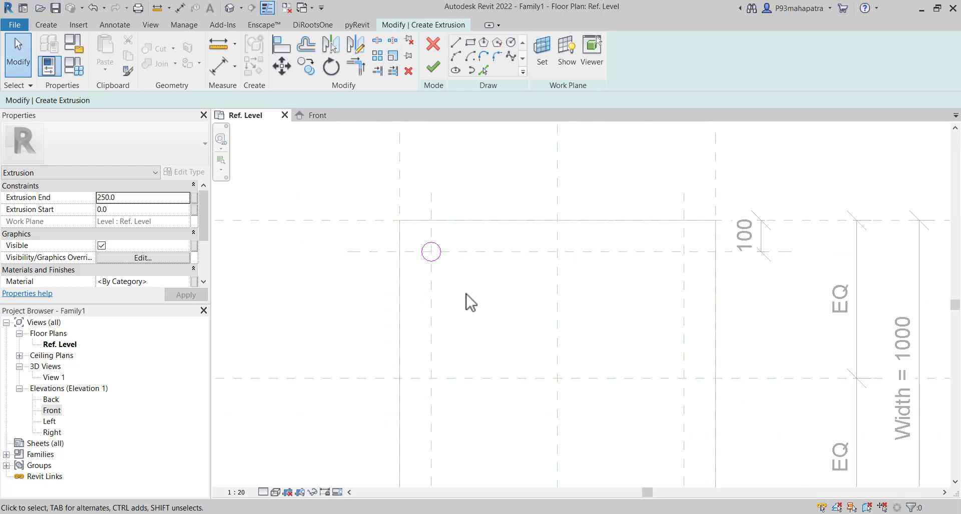
scroll(435, 270, up, 4)
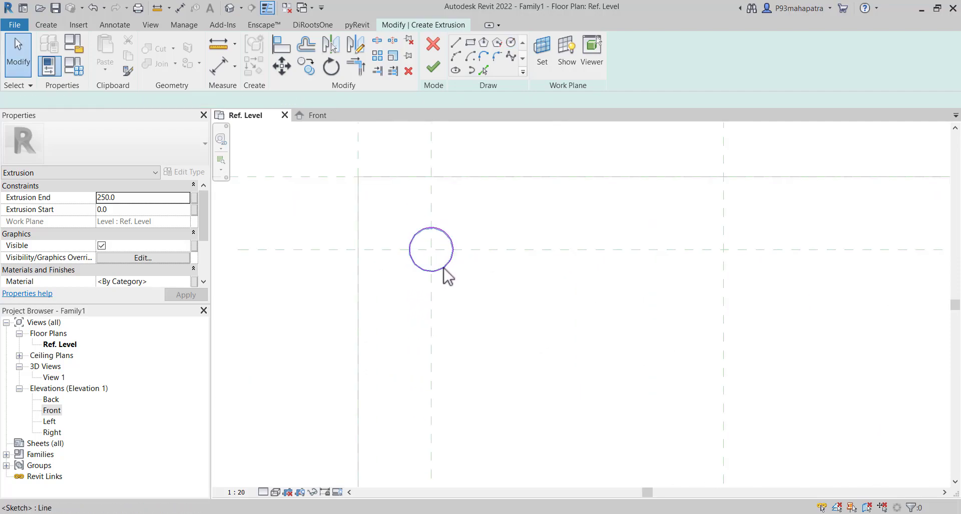
click(445, 266)
scroll(436, 255, up, 3)
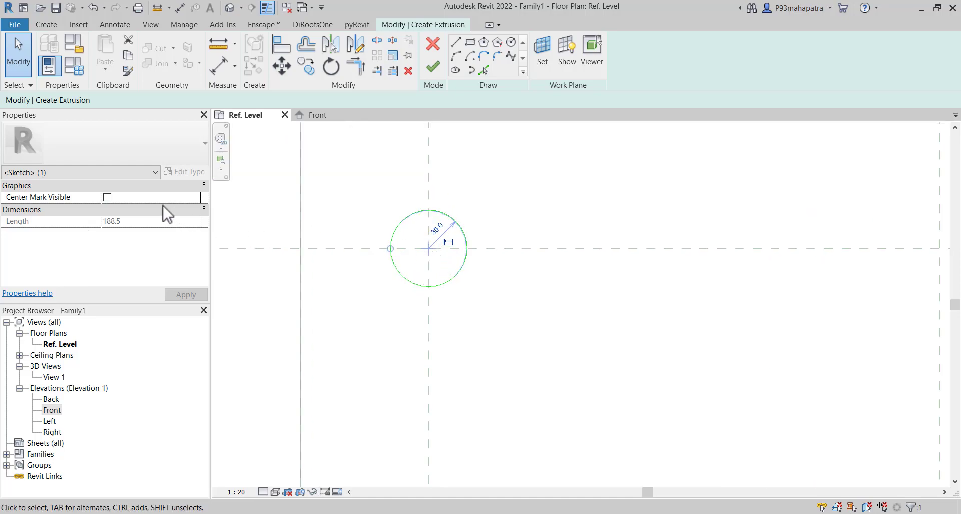
mouse_move(48, 198)
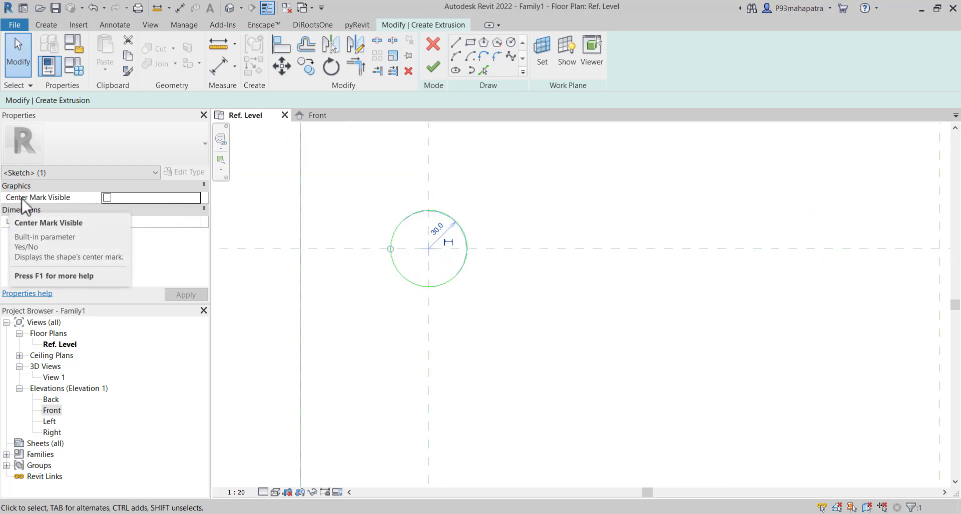
click(107, 197)
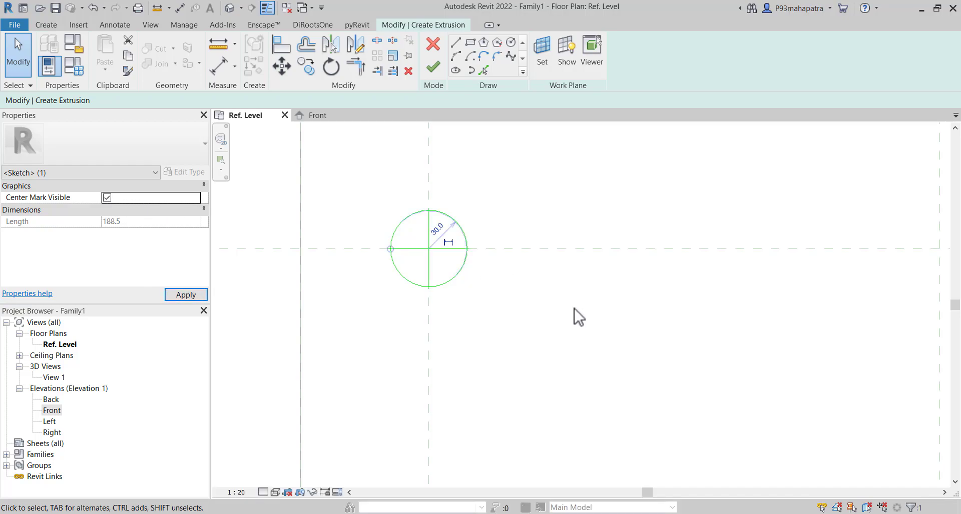
key(Escape)
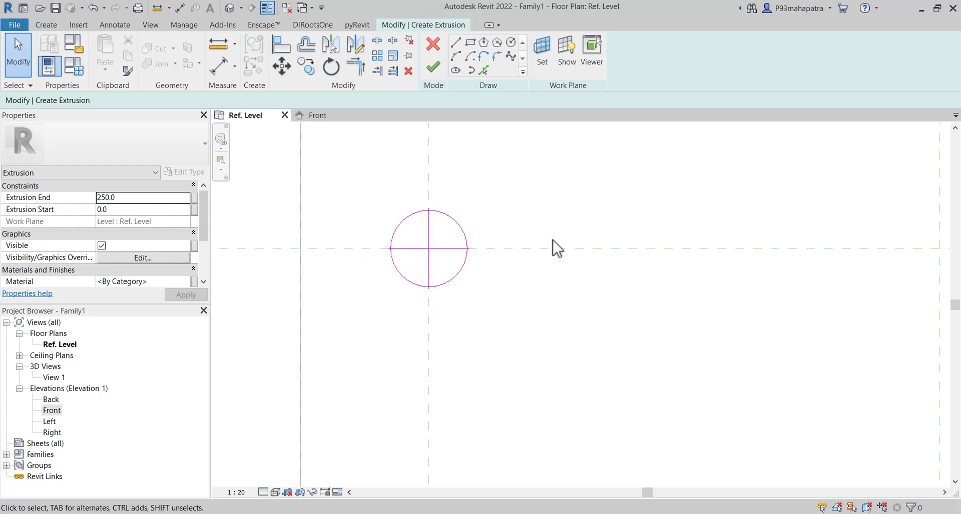
Examine the leg circle's centre mark against the inner reference planes and the whole tabletop
scroll(393, 225, down, 2)
scroll(436, 265, down, 1)
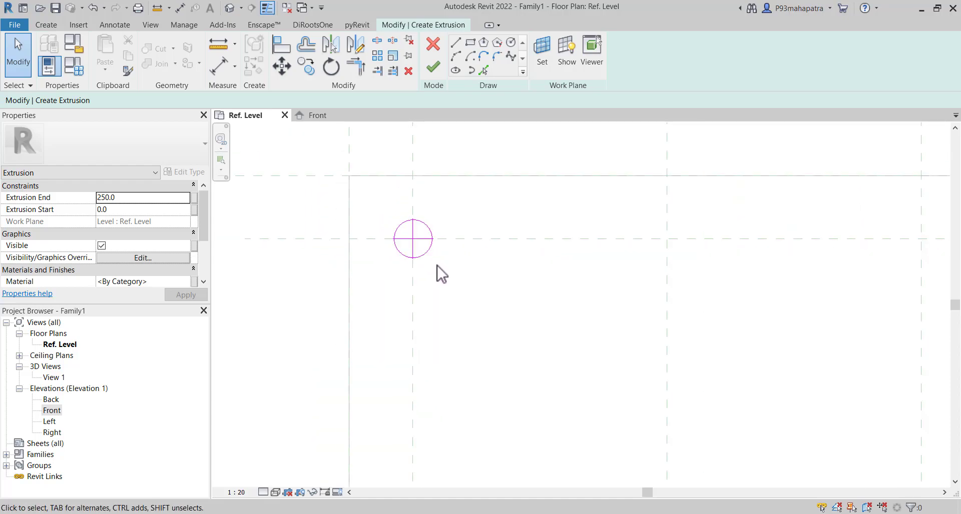
scroll(356, 248, up, 3)
scroll(457, 241, down, 4)
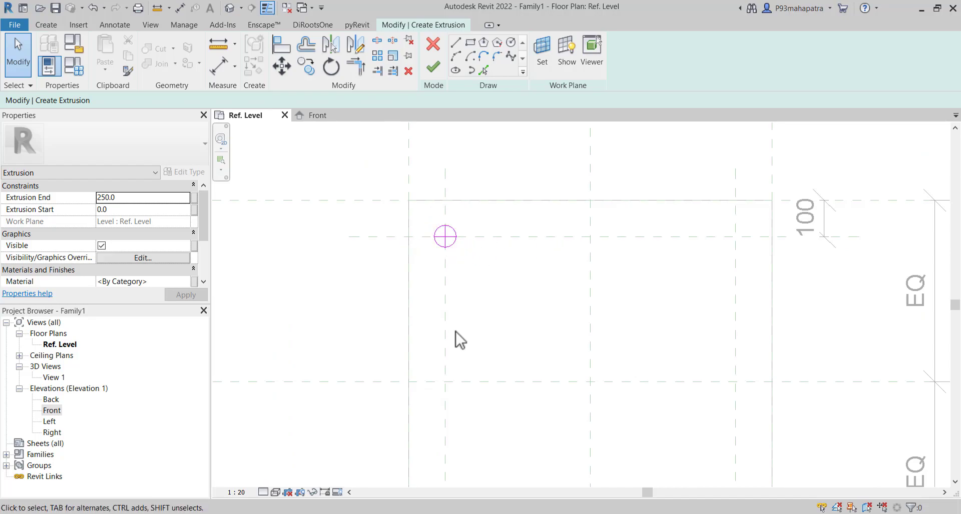
scroll(453, 238, up, 3)
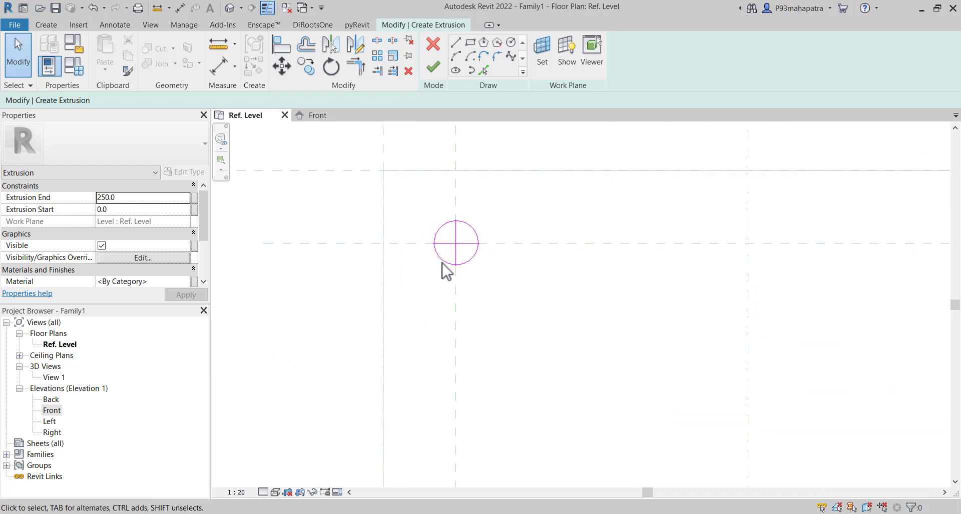
scroll(430, 253, up, 1)
scroll(433, 248, down, 2)
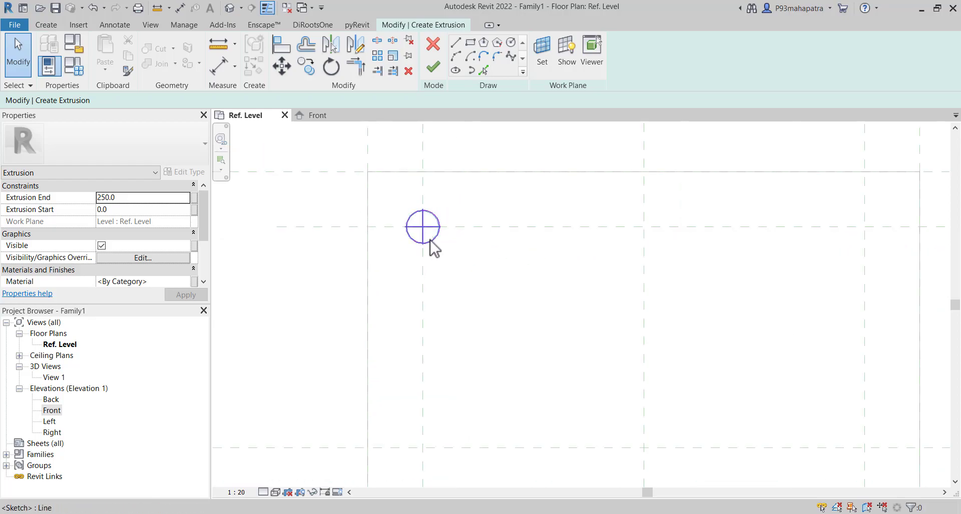
scroll(434, 253, down, 2)
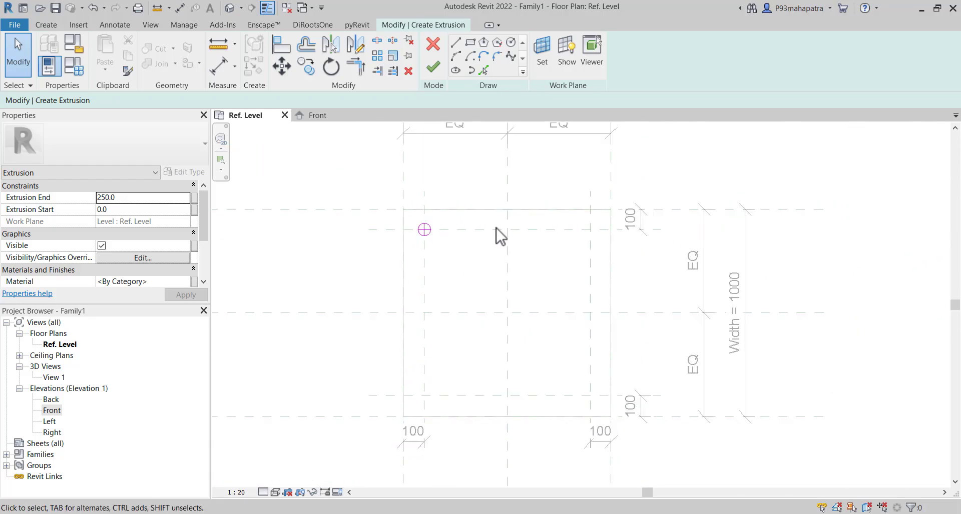
middle_drag(497, 232, 506, 275)
scroll(482, 268, up, 4)
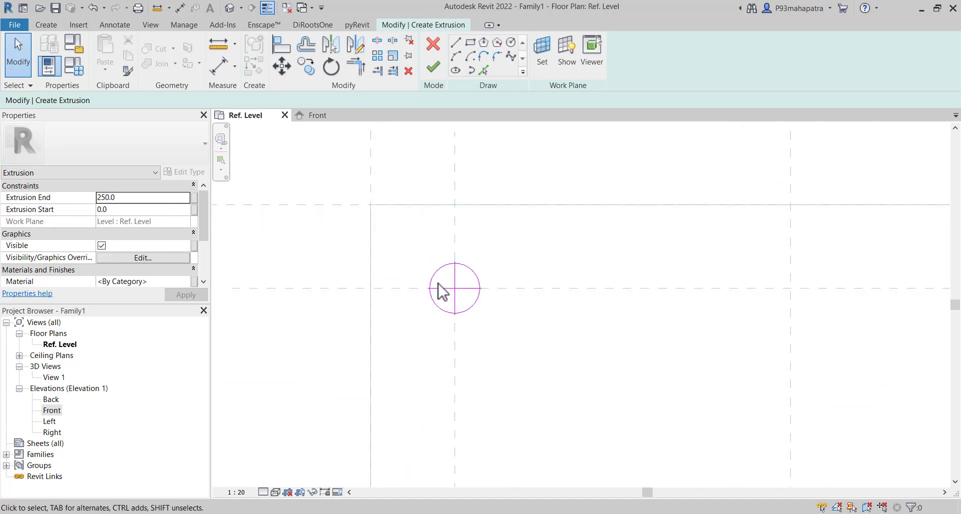
scroll(440, 291, down, 3)
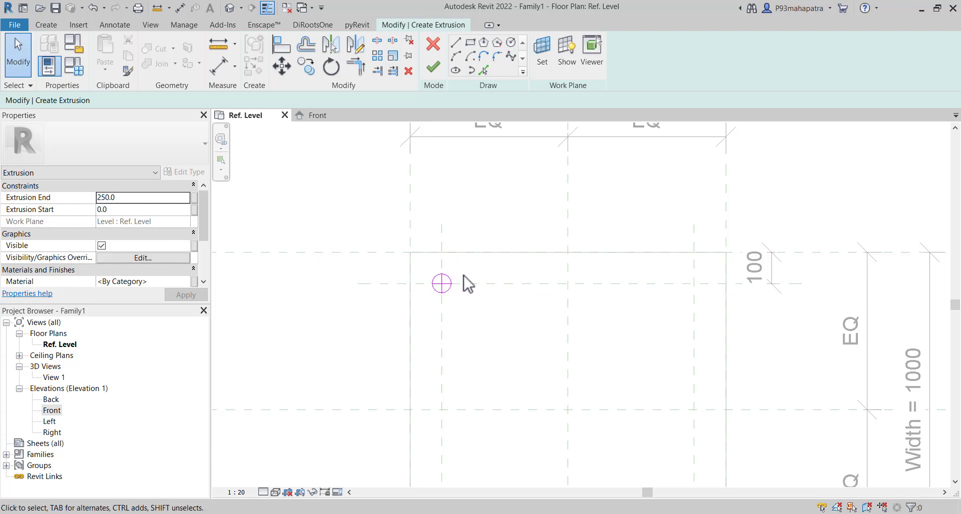
Align and lock the upper-left circle's centre to the inner horizontal and vertical reference planes
key(a)
key(l)
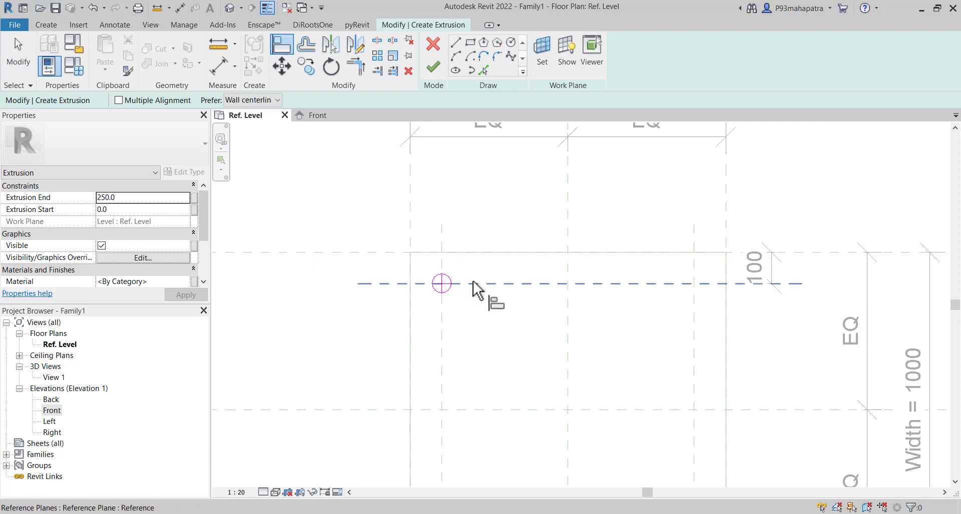
click(491, 287)
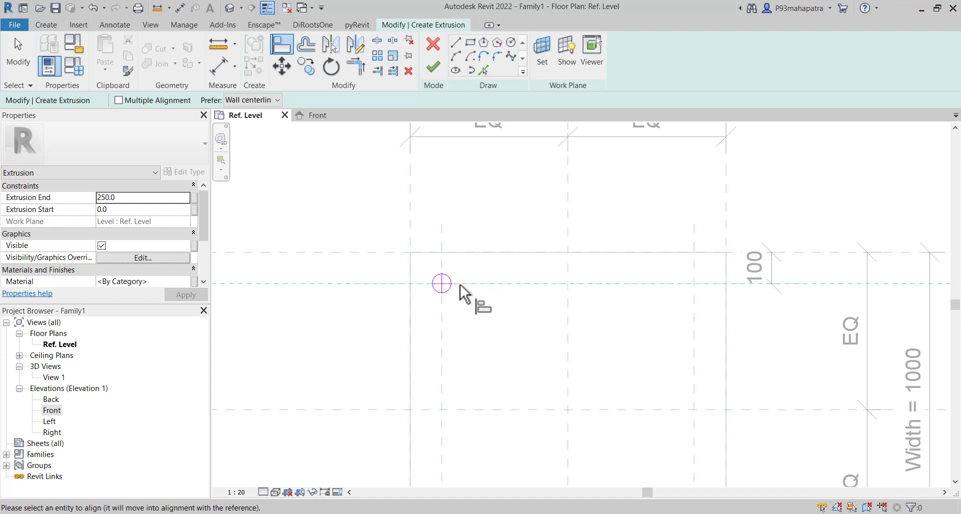
click(575, 283)
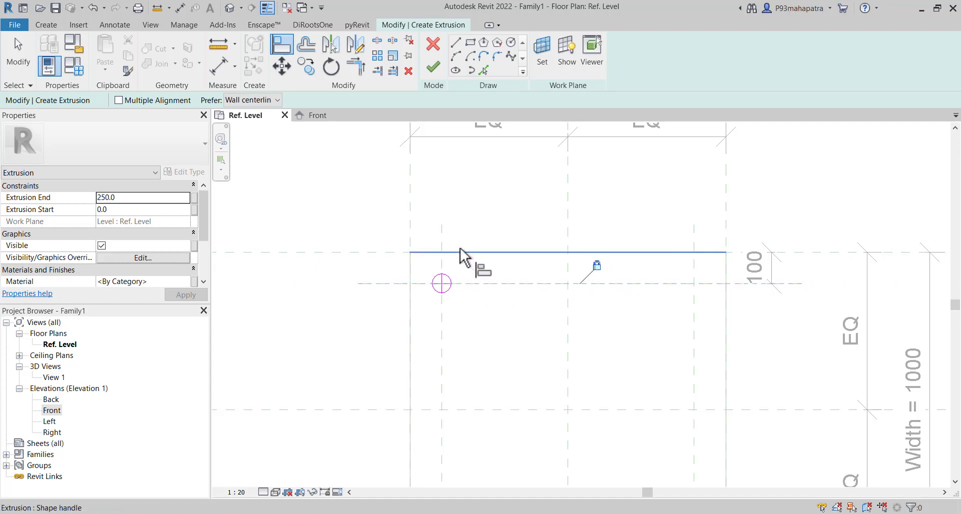
click(444, 251)
click(442, 357)
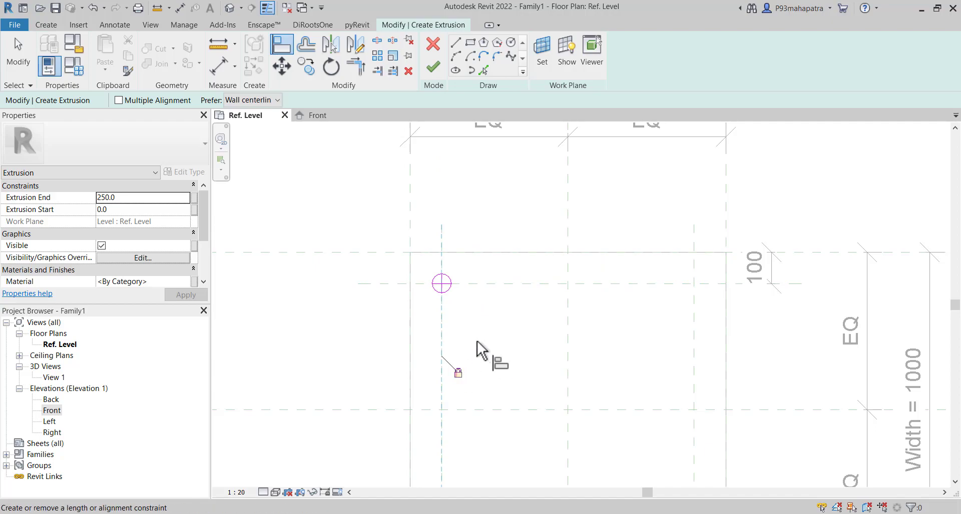
scroll(448, 293, down, 2)
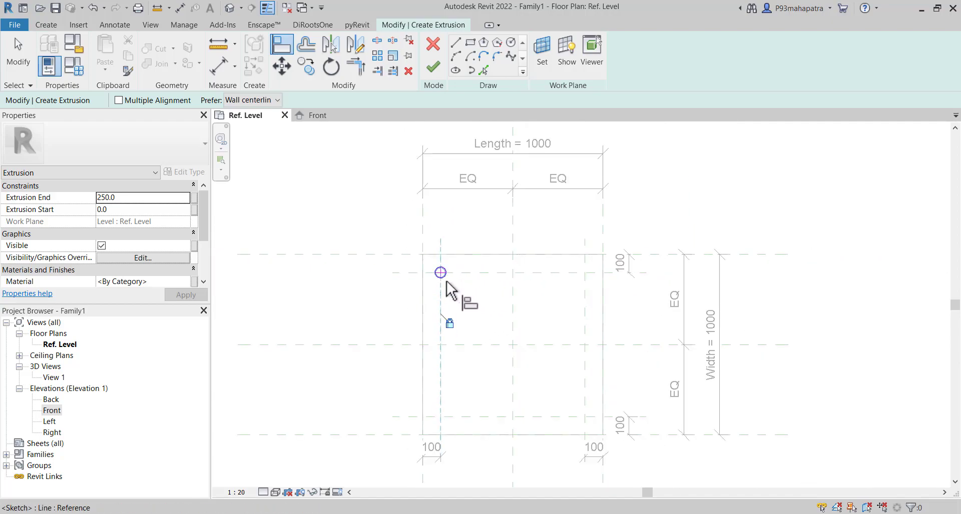
key(Escape)
Mirror the leg circle about the vertical centre plane and both circles about the horizontal centre plane to fill all four corners
click(445, 278)
key(m)
key(m)
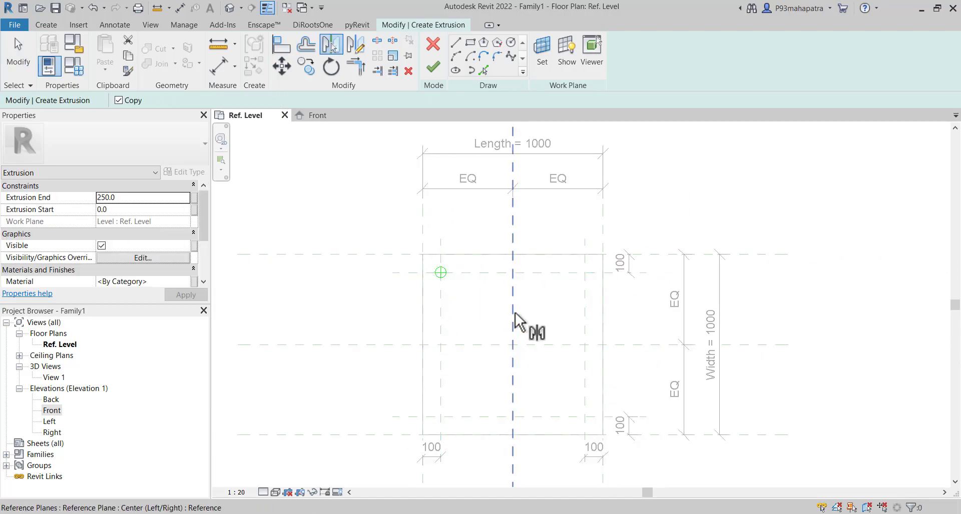
click(515, 312)
mouse_move(339, 223)
mouse_down()
mouse_move(616, 304)
mouse_move(562, 350)
mouse_up()
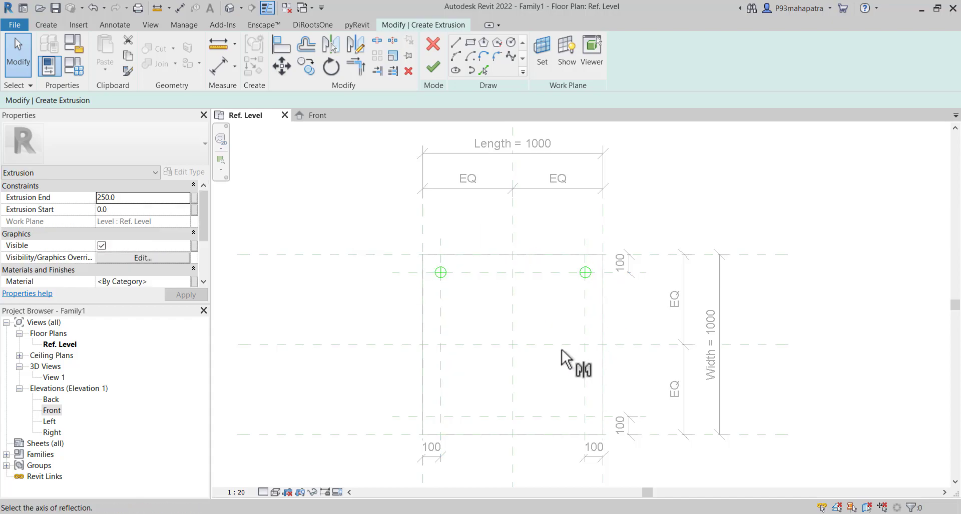
click(561, 350)
key(Escape)
Align the lower-left circle's centre to the inner horizontal and vertical reference planes
key(a)
key(l)
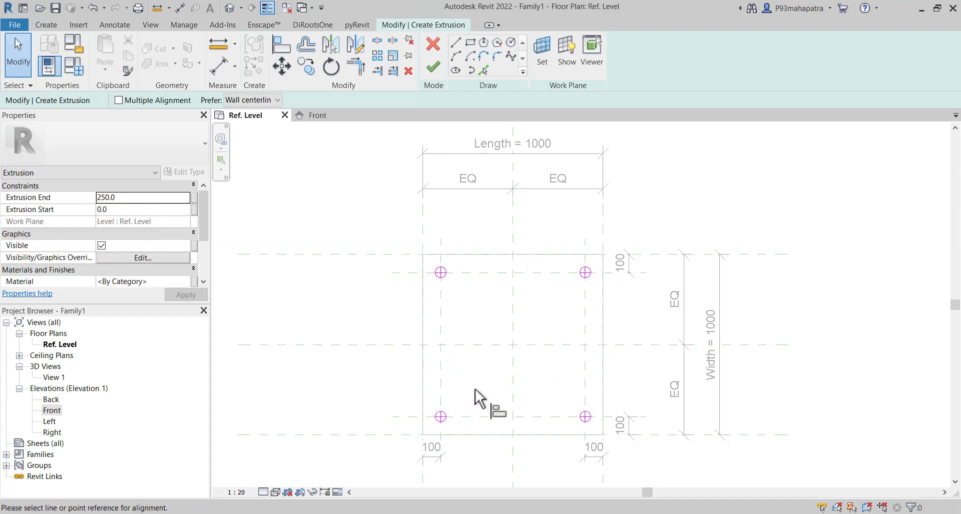
scroll(458, 420, up, 2)
scroll(420, 422, up, 1)
click(422, 423)
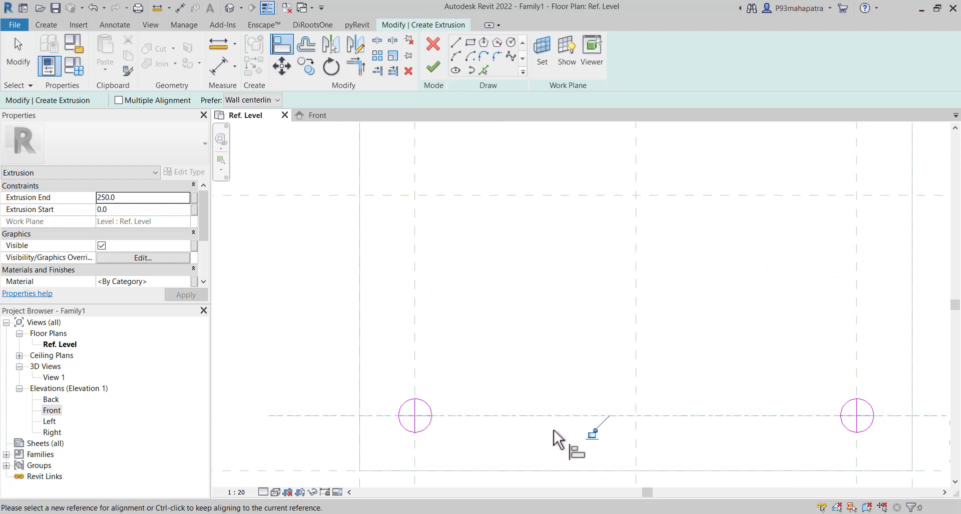
click(416, 373)
click(430, 423)
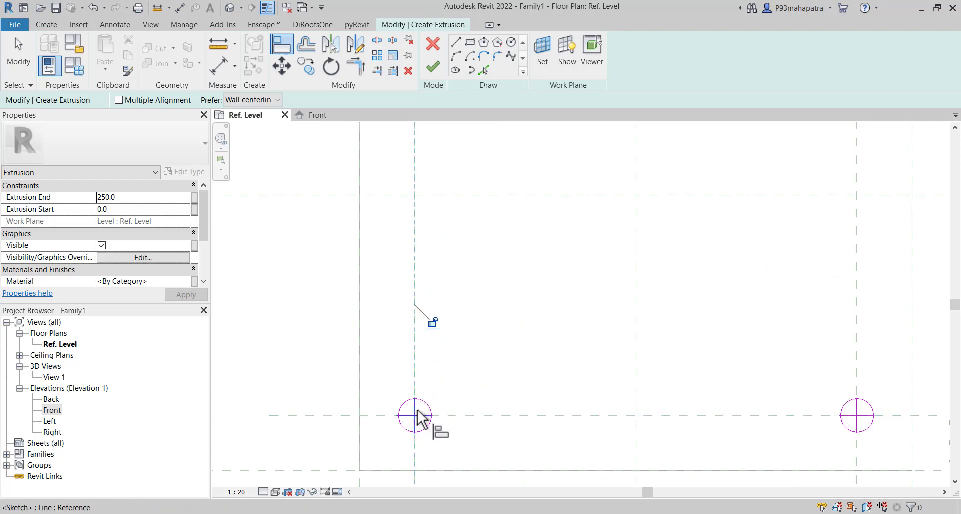
Align the centres of the lower-right and upper-right leg circles to the inner reference planes and lock the alignments
scroll(601, 383, down, 3)
click(607, 380)
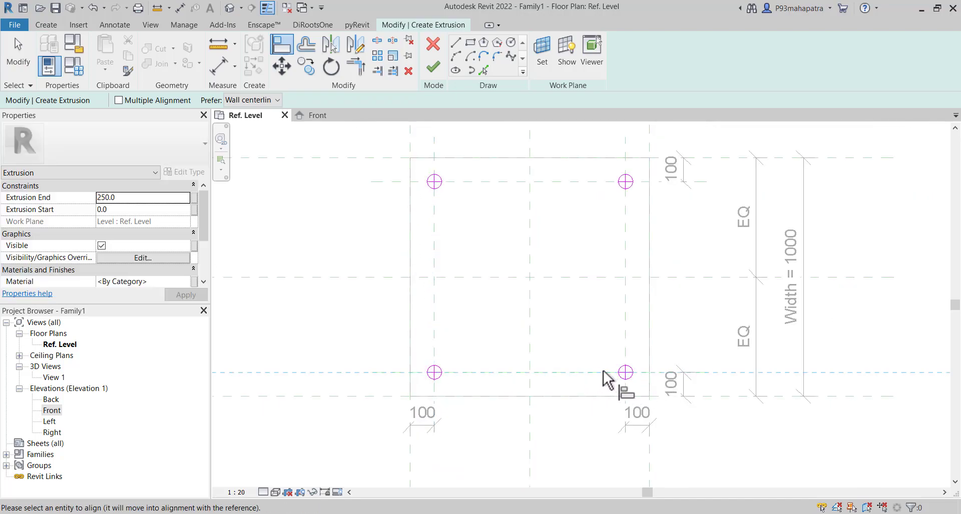
click(620, 379)
click(626, 350)
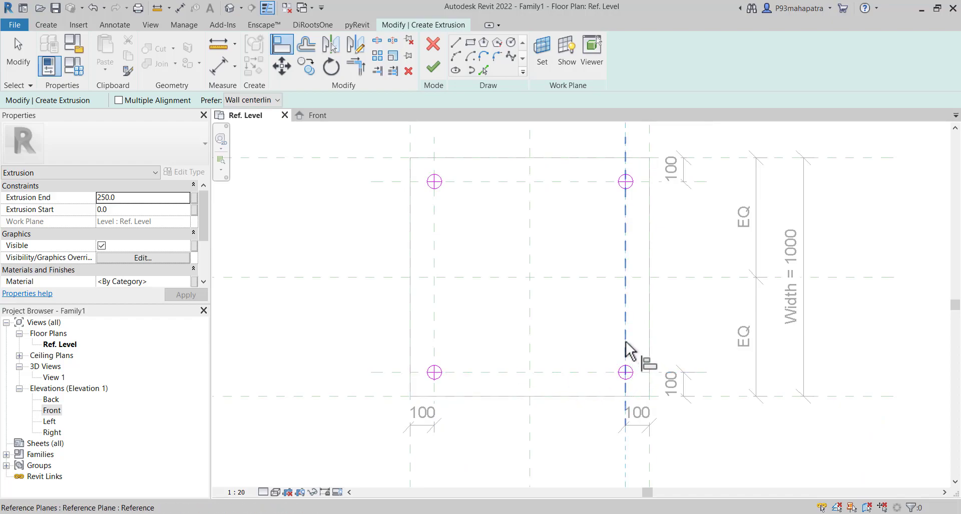
click(625, 378)
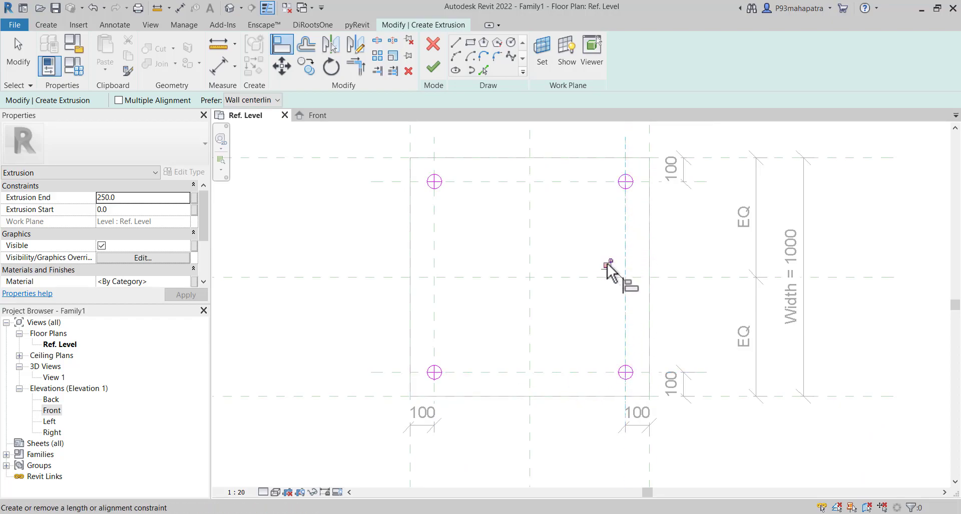
click(623, 182)
click(625, 189)
key(Escape)
key(Escape)
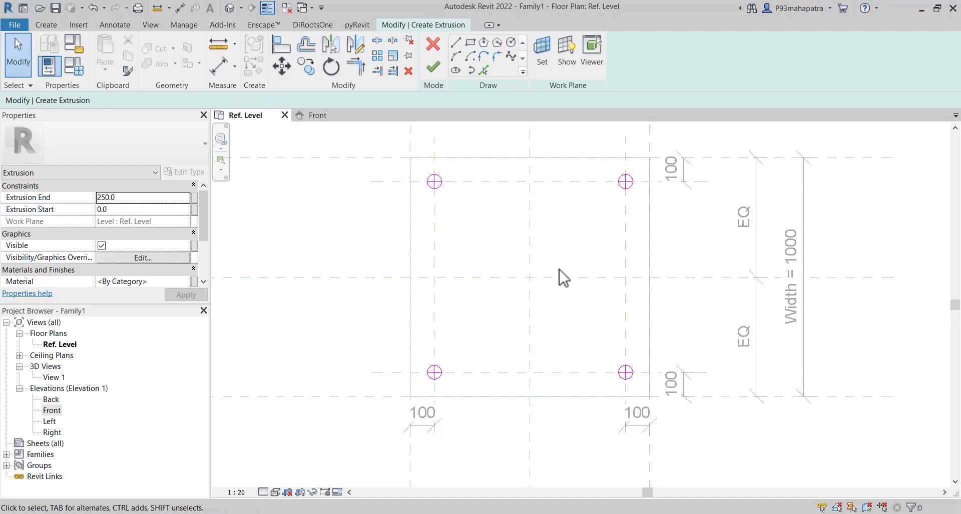
Finish the leg extrusion and stretch it from Ref. Level to the tabletop's underside, locking its ends to those planes
click(324, 115)
scroll(527, 266, up, 3)
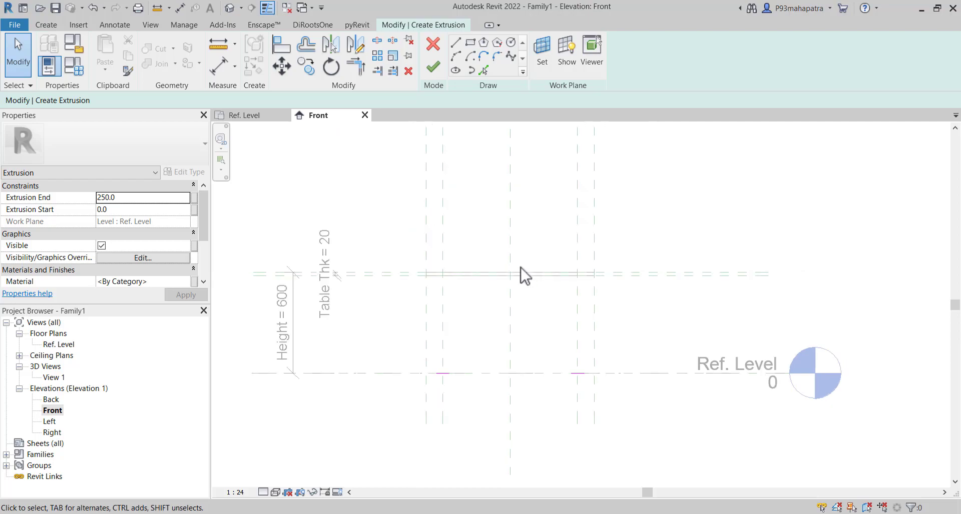
click(433, 75)
scroll(509, 351, up, 2)
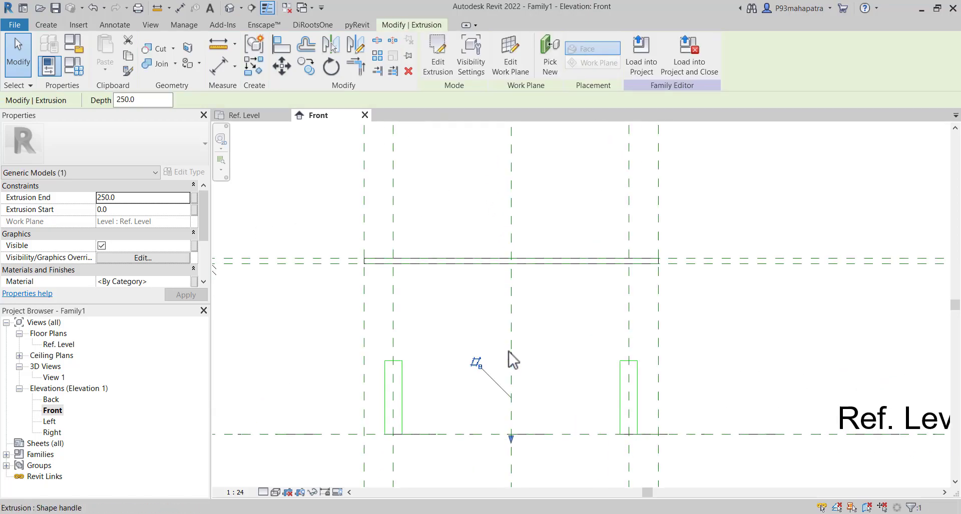
drag(512, 357, 518, 270)
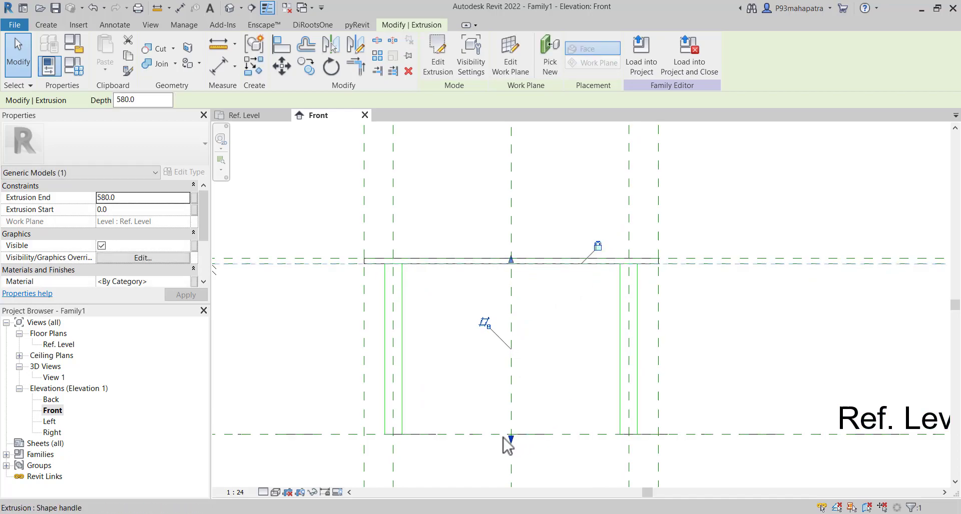
drag(511, 438, 532, 435)
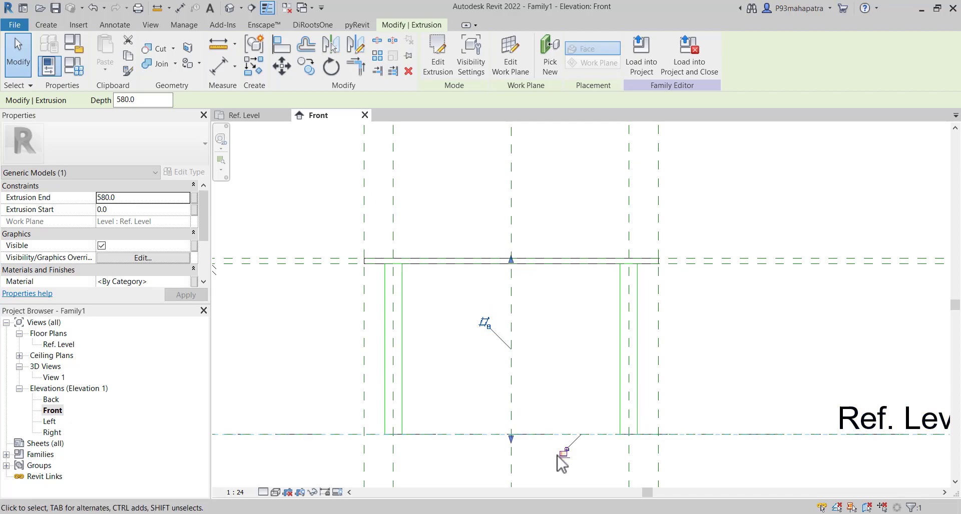
Show the table in the default 3D view with the Shaded visual style
click(229, 15)
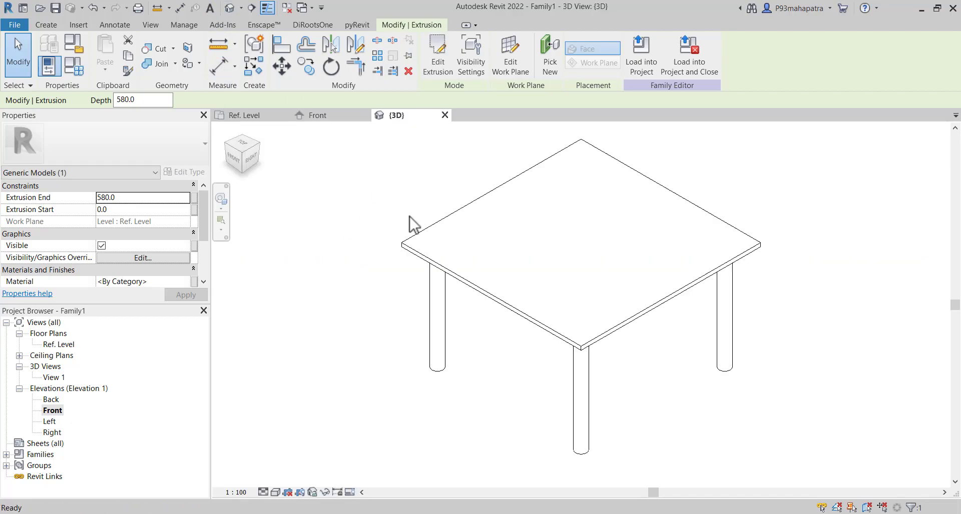
click(506, 384)
scroll(524, 476, down, 2)
shift+middle_drag(524, 475, 501, 439)
click(288, 493)
click(297, 452)
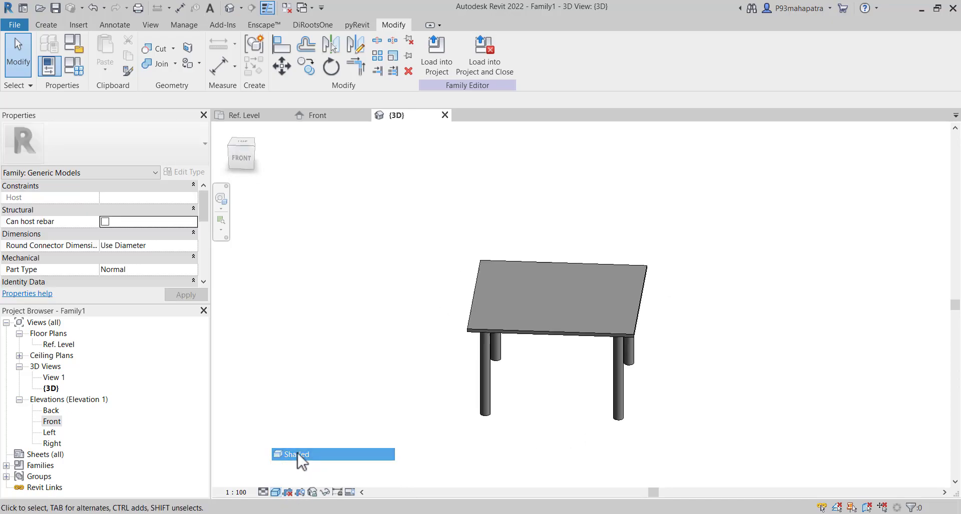
mouse_move(297, 452)
shift+middle_down()
mouse_move(609, 414)
mouse_move(584, 248)
mouse_move(816, 363)
mouse_move(647, 414)
mouse_move(407, 273)
shift+middle_up()
Flex the family by setting Height to 800, Length to 500 and Width to 900, and apply the values
click(82, 68)
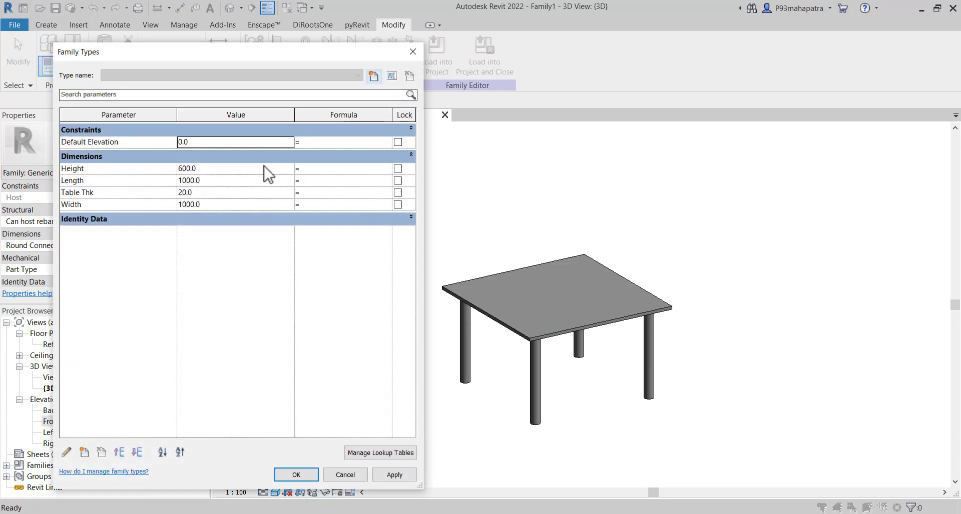
click(224, 169)
text(800)
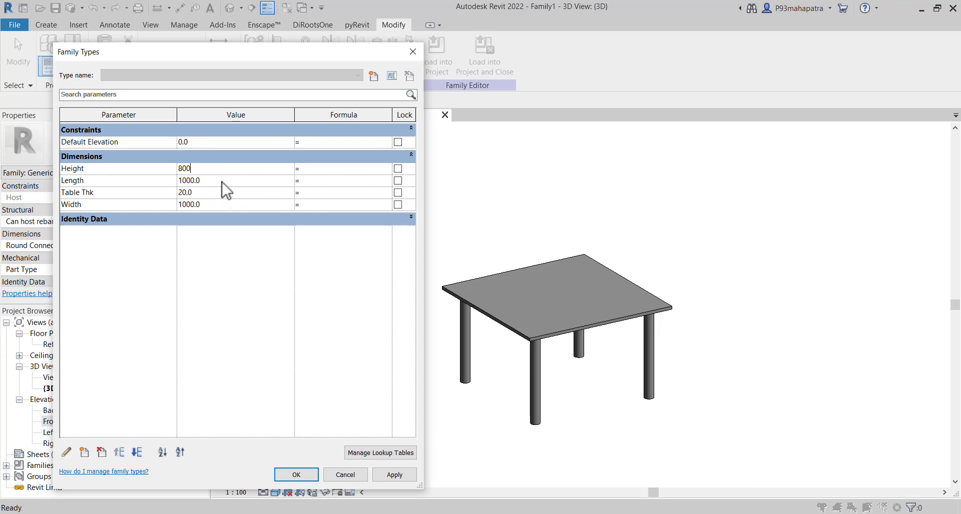
click(222, 181)
text(500)
click(225, 201)
click(394, 475)
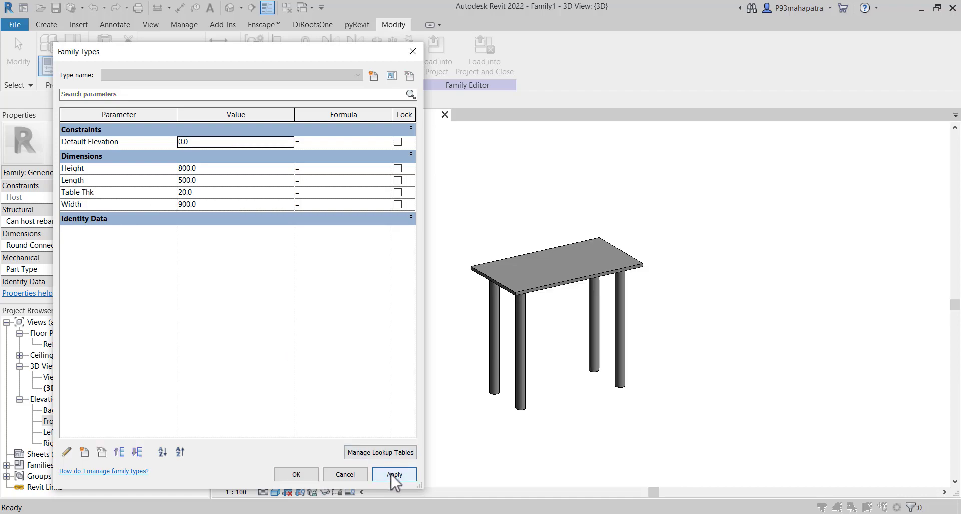
Set the family's Width, Length and Height parameters to 1000 each
click(229, 205)
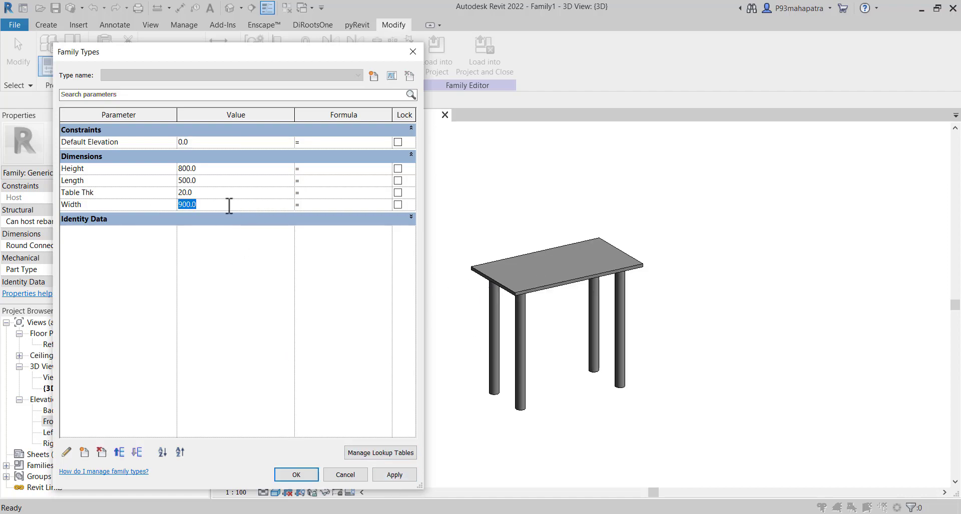
click(205, 180)
text(1m)
click(210, 170)
text(1m)
click(223, 240)
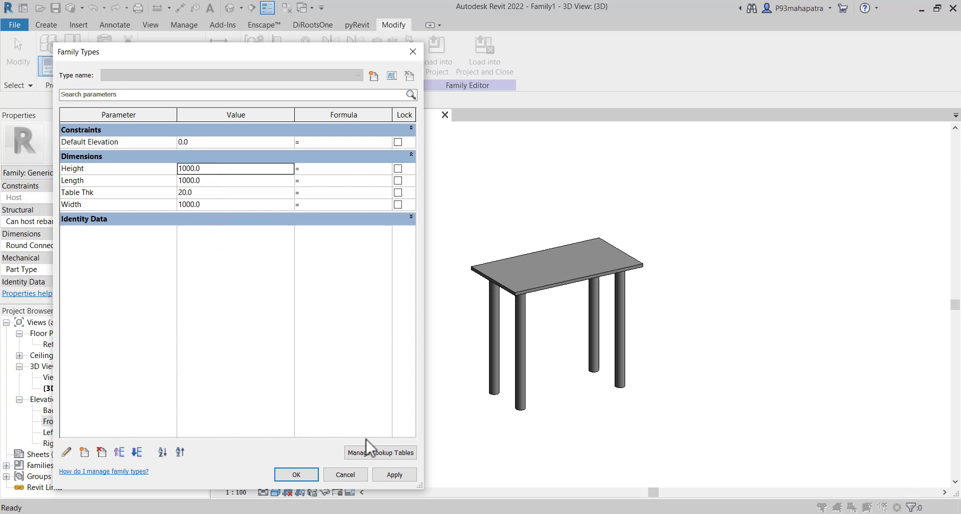
Move the Table Thk parameter below Width, set it to 30 and apply the family type values
click(84, 192)
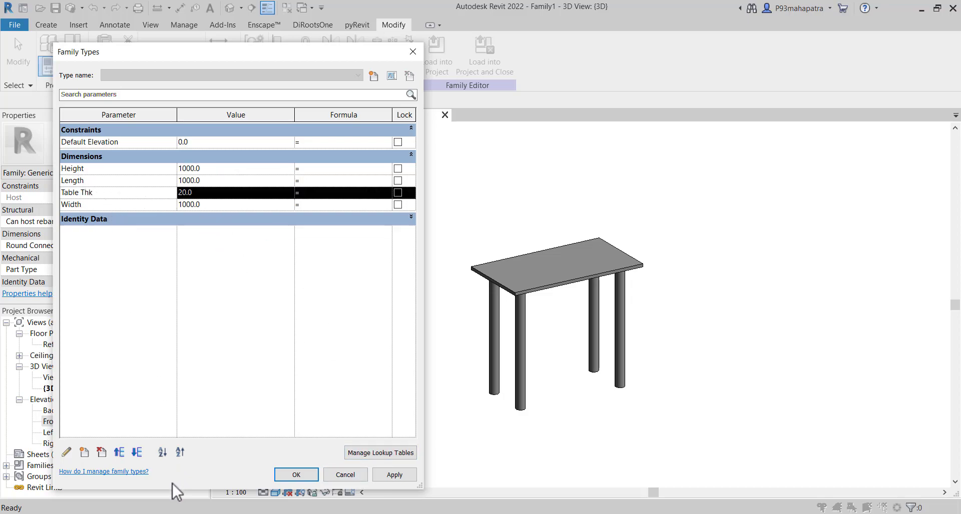
click(136, 452)
click(205, 205)
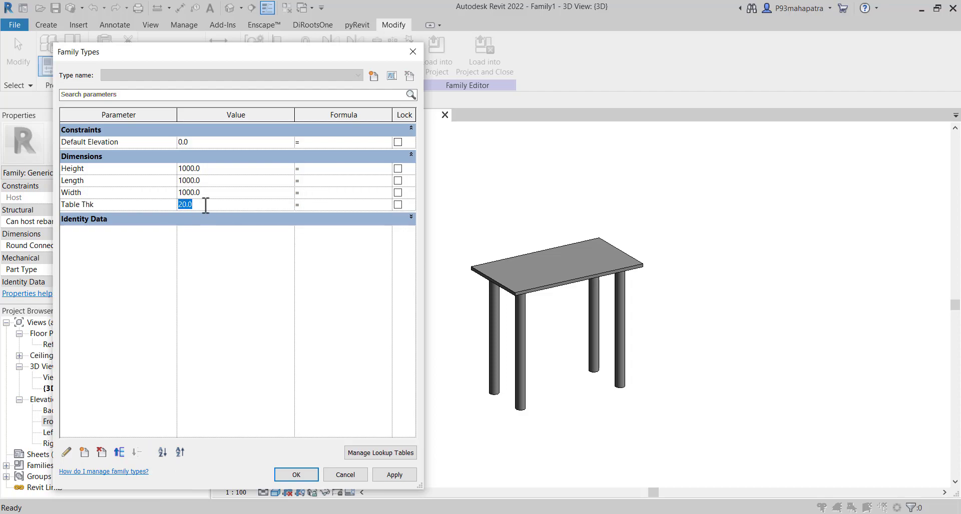
click(396, 478)
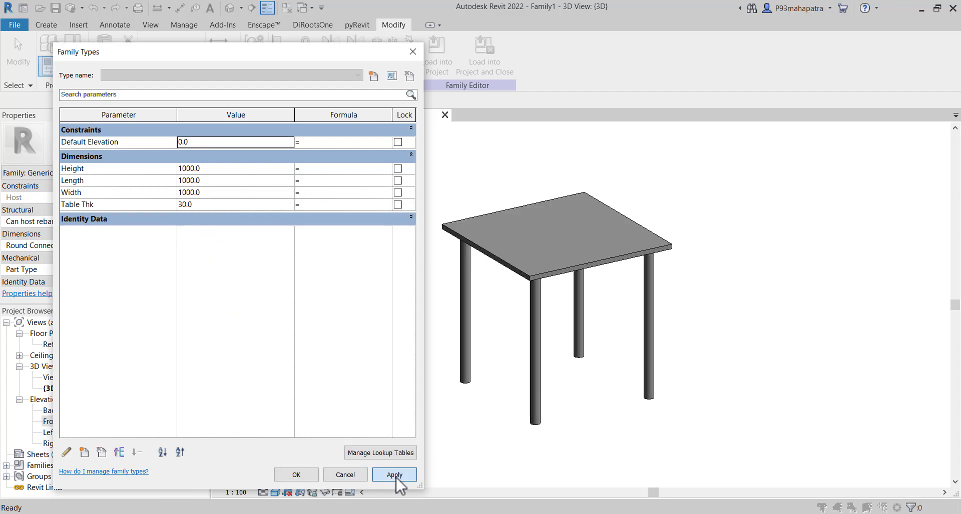
click(311, 473)
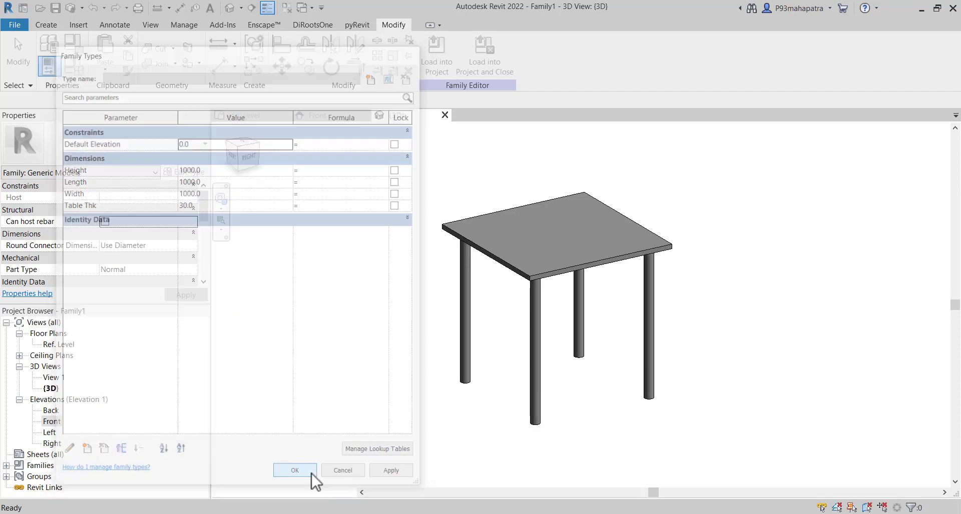
Examine the resized table's legs in the front elevation, the Ref. Level plan and the 3D view
click(326, 116)
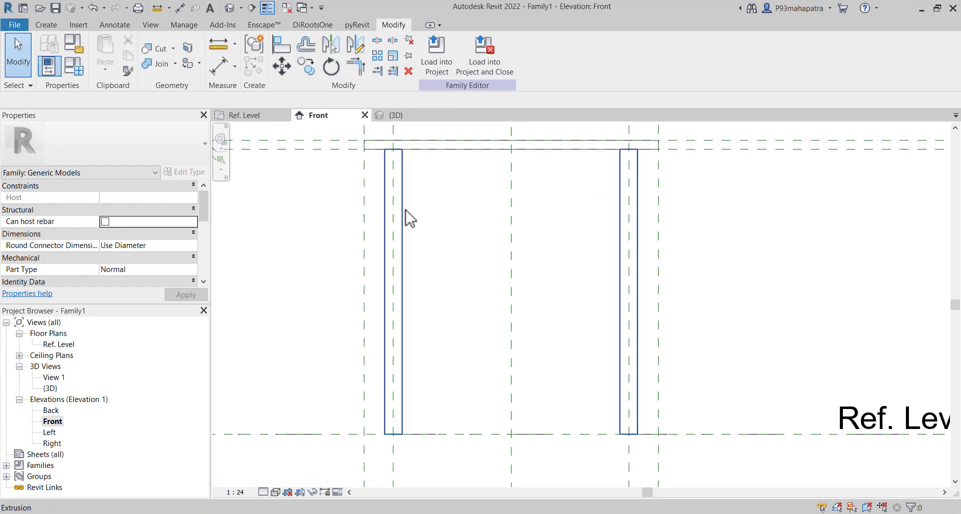
scroll(408, 214, up, 5)
middle_drag(668, 315, 463, 326)
scroll(435, 269, down, 1)
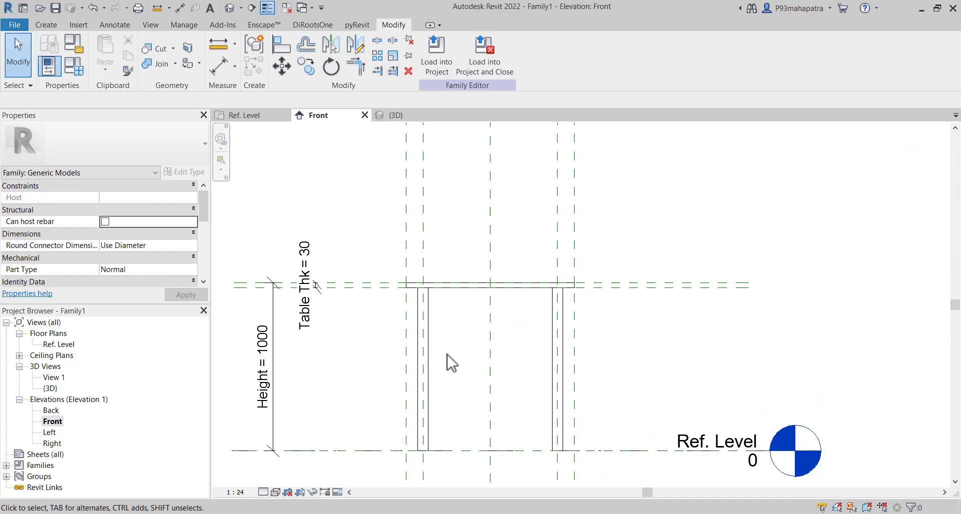
scroll(452, 364, down, 2)
scroll(463, 371, up, 3)
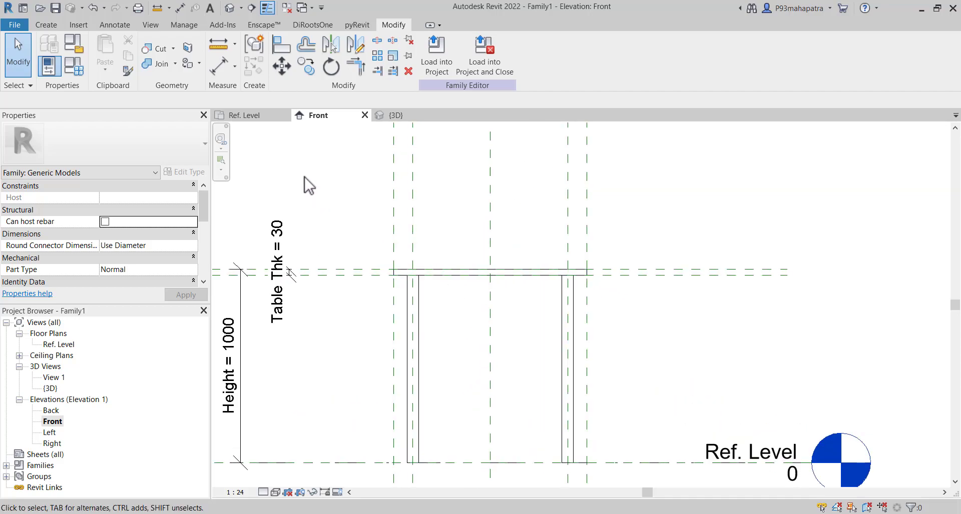
click(249, 117)
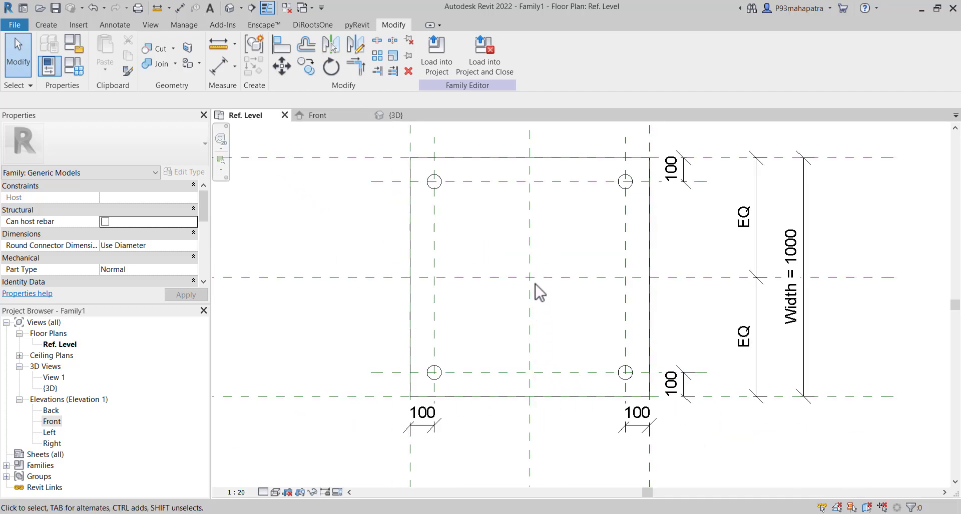
scroll(495, 260, down, 2)
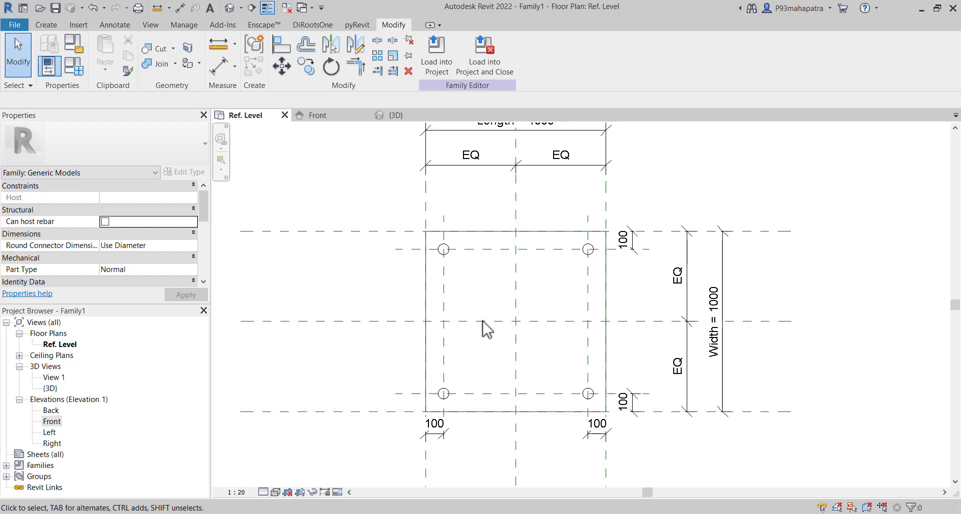
click(395, 116)
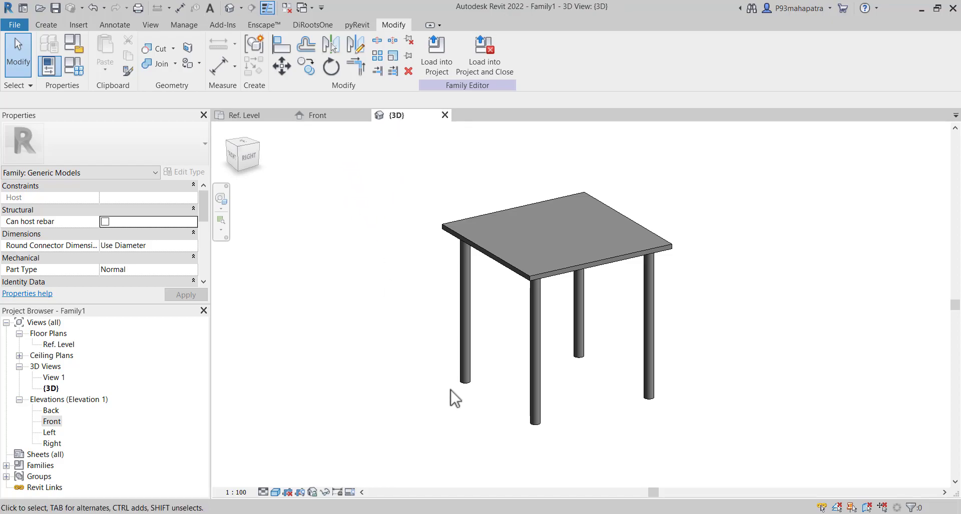
scroll(451, 390, up, 4)
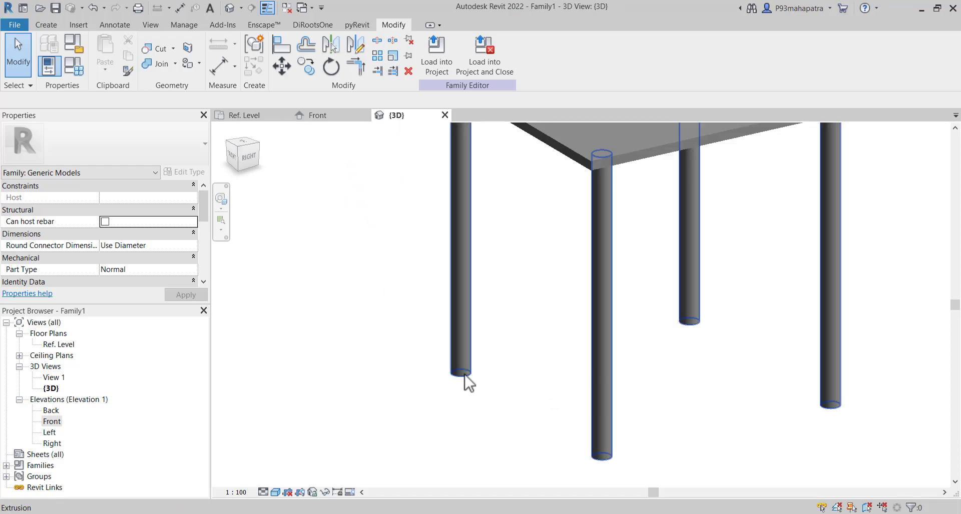
click(268, 117)
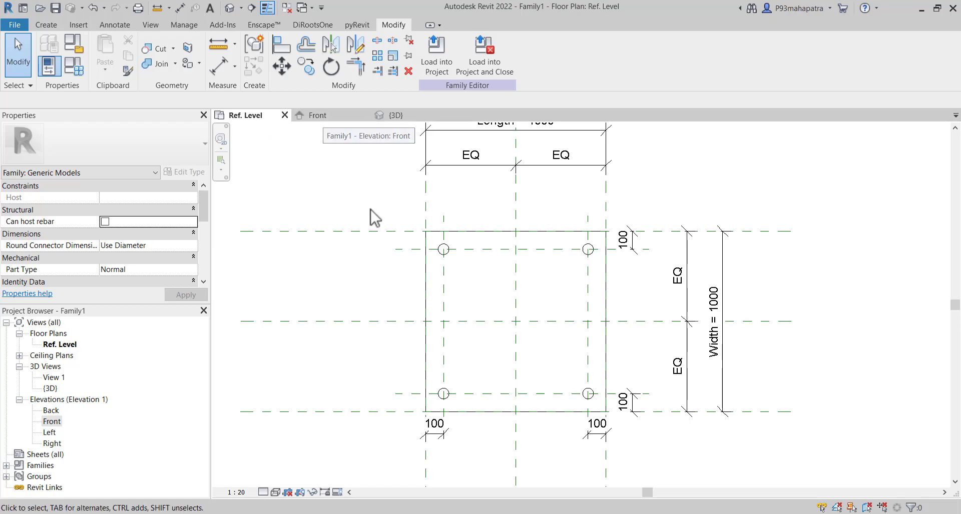
scroll(451, 258, up, 3)
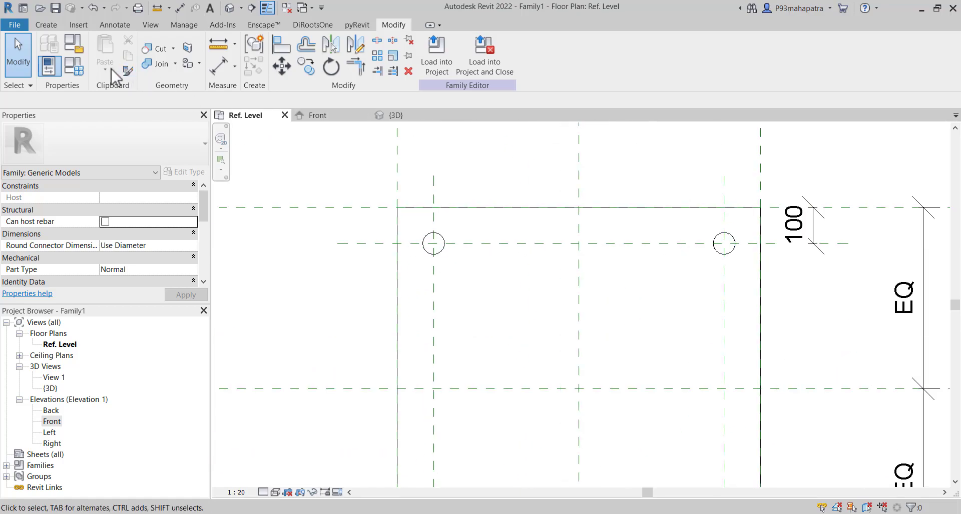
Create a sweep path by picking the circular bottom edge of the front-left leg in 3D, checking it in the Ref. Level plan
click(48, 25)
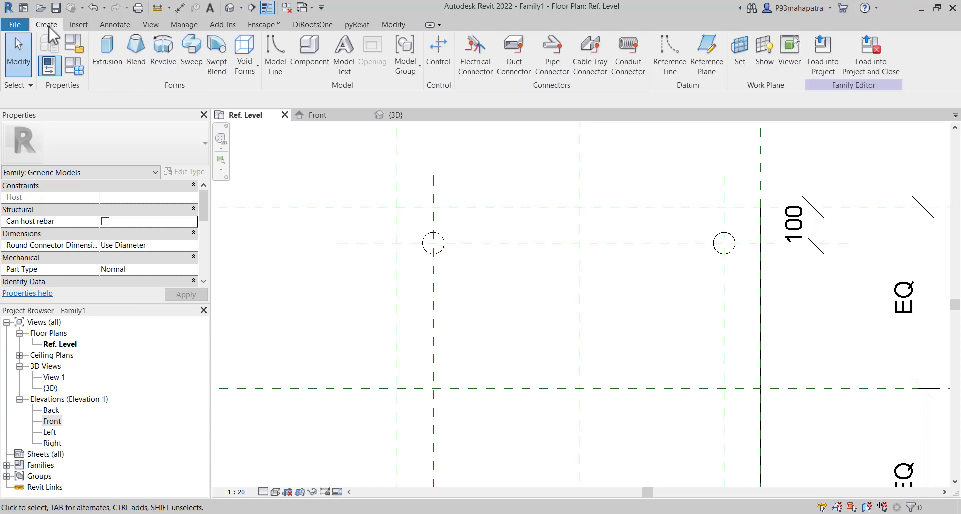
click(407, 115)
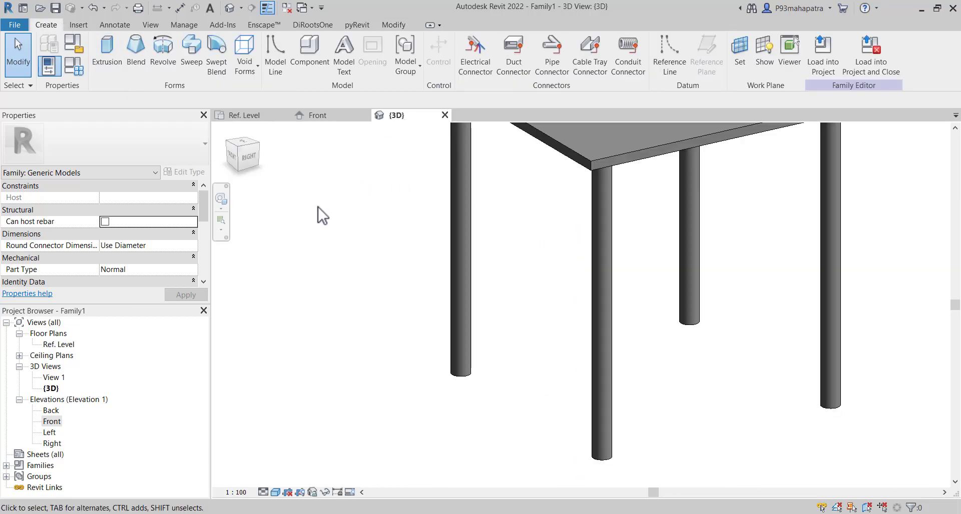
click(193, 60)
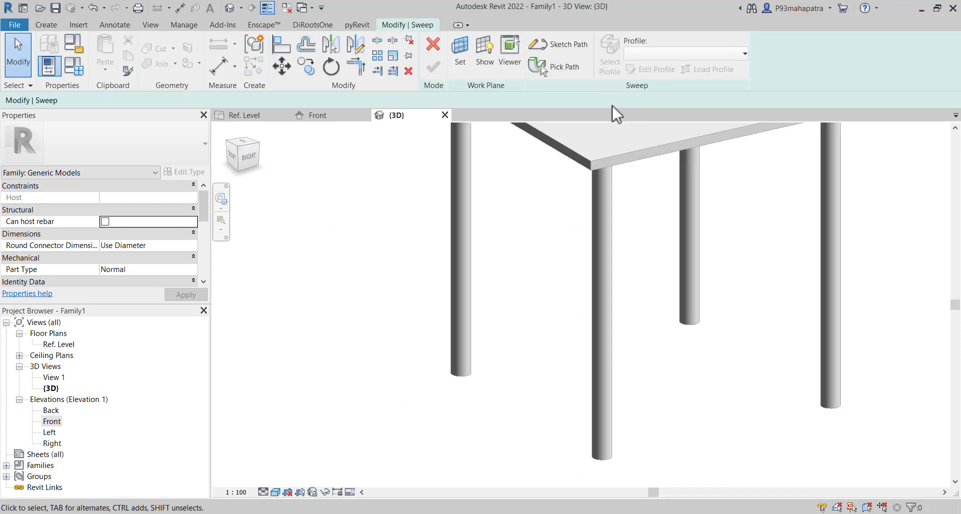
click(572, 74)
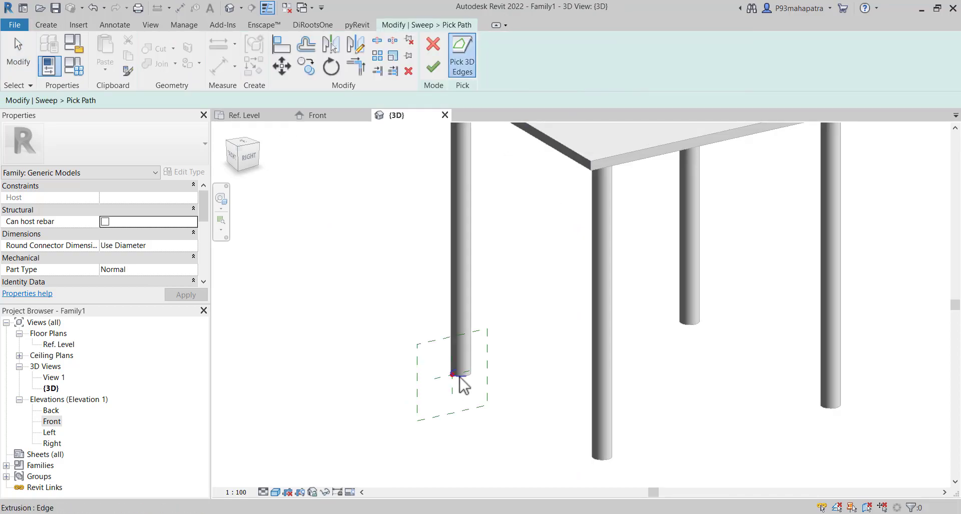
scroll(460, 376, up, 5)
click(469, 374)
scroll(509, 421, down, 5)
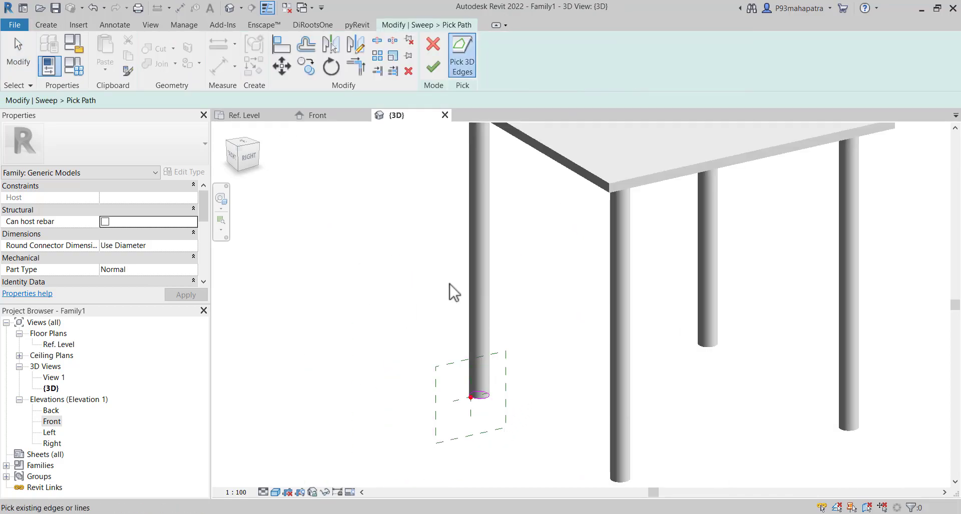
scroll(476, 407, up, 2)
scroll(466, 418, down, 4)
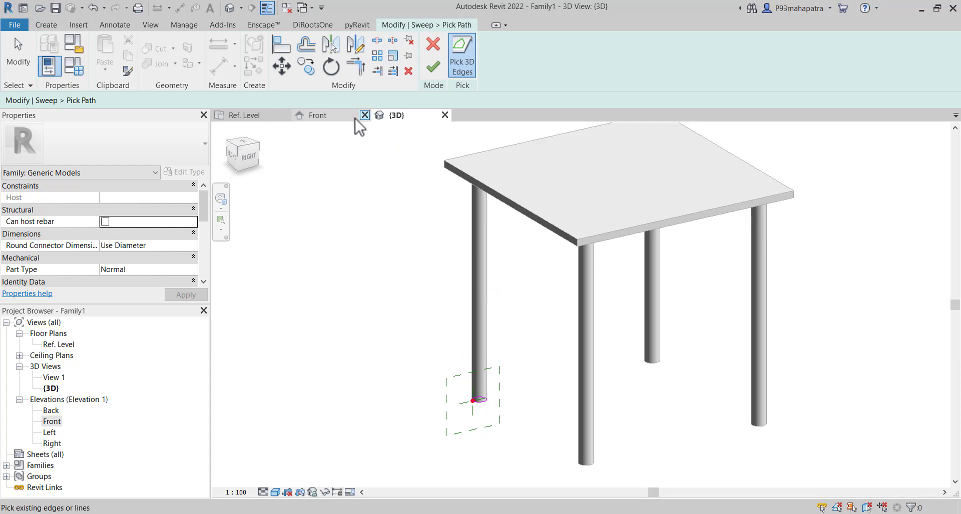
click(332, 116)
click(266, 115)
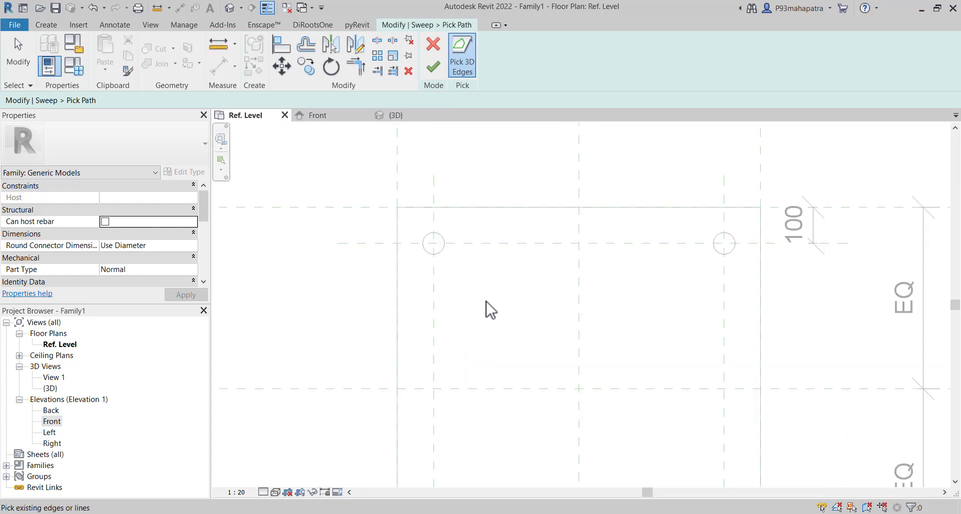
scroll(433, 279, down, 4)
scroll(433, 366, up, 6)
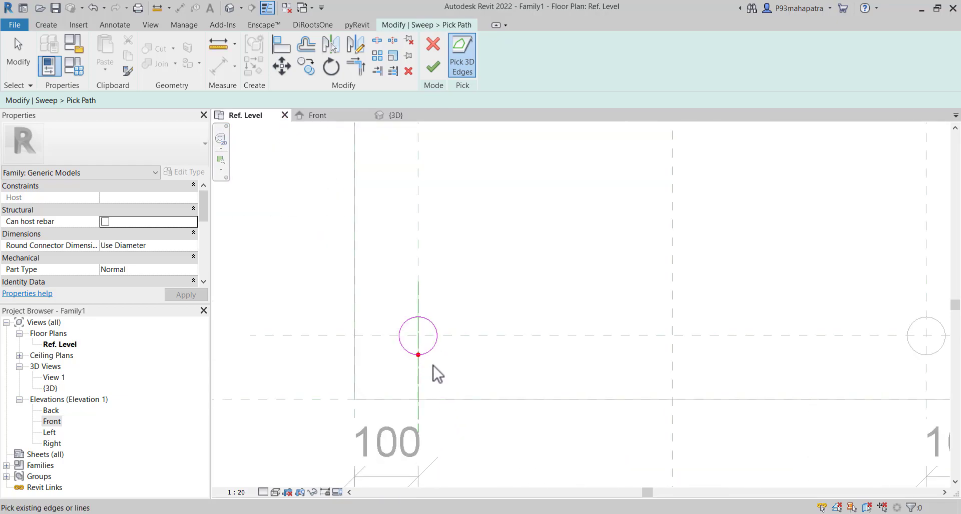
click(432, 69)
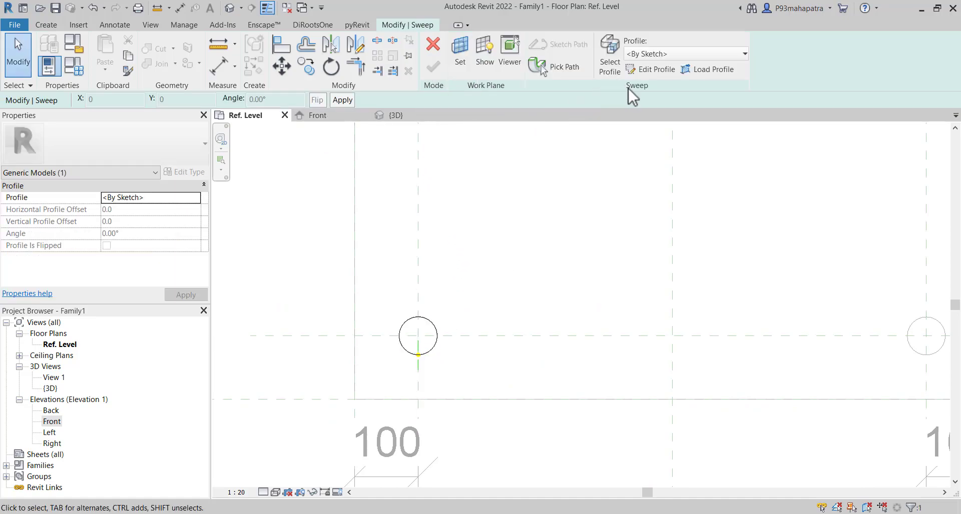
Sketch a 5 mm by 5 mm square sweep profile in the Left elevation, outward from the leg's bottom edge, and finish the sweep
click(638, 71)
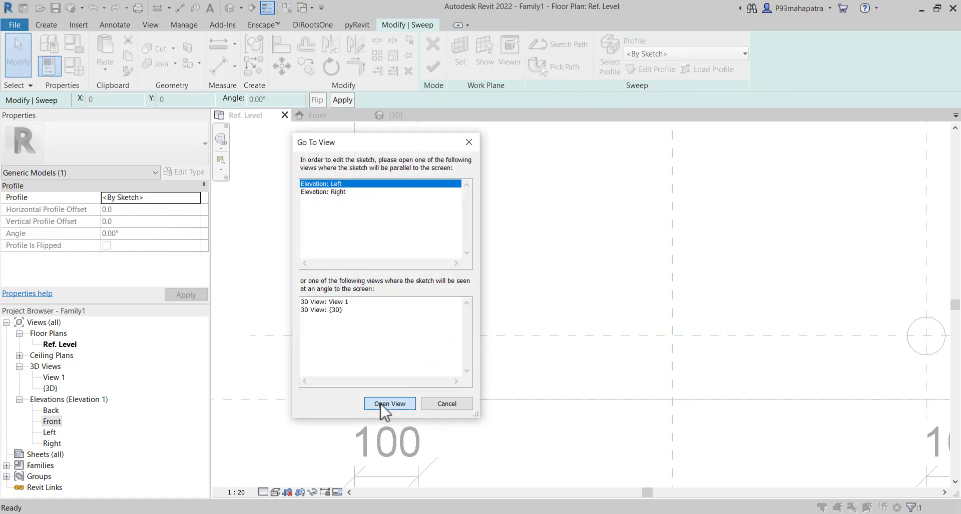
click(390, 404)
scroll(566, 399, up, 4)
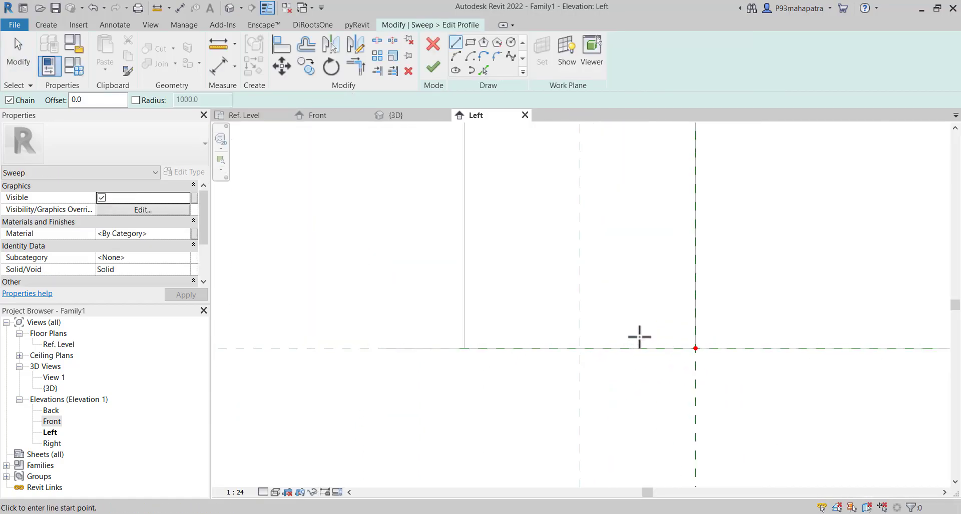
middle_drag(640, 337, 506, 314)
scroll(506, 313, up, 3)
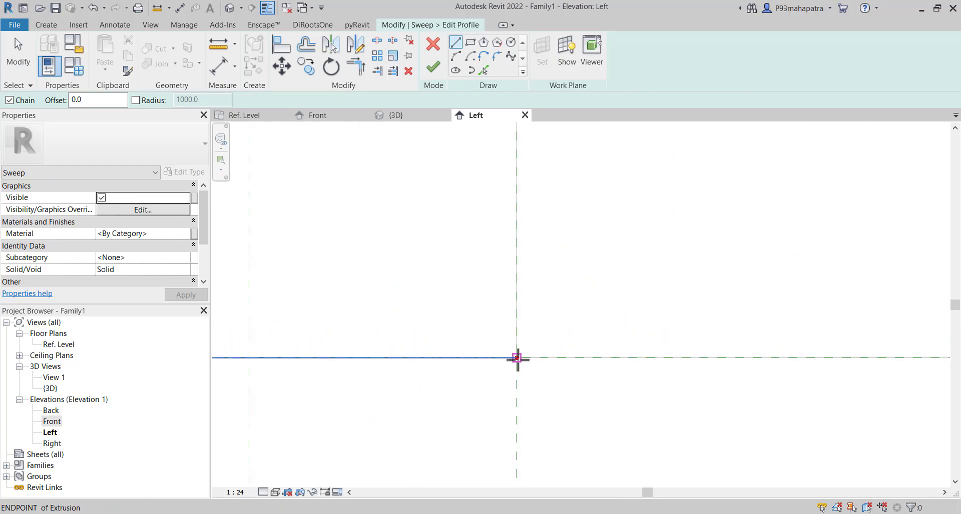
click(517, 358)
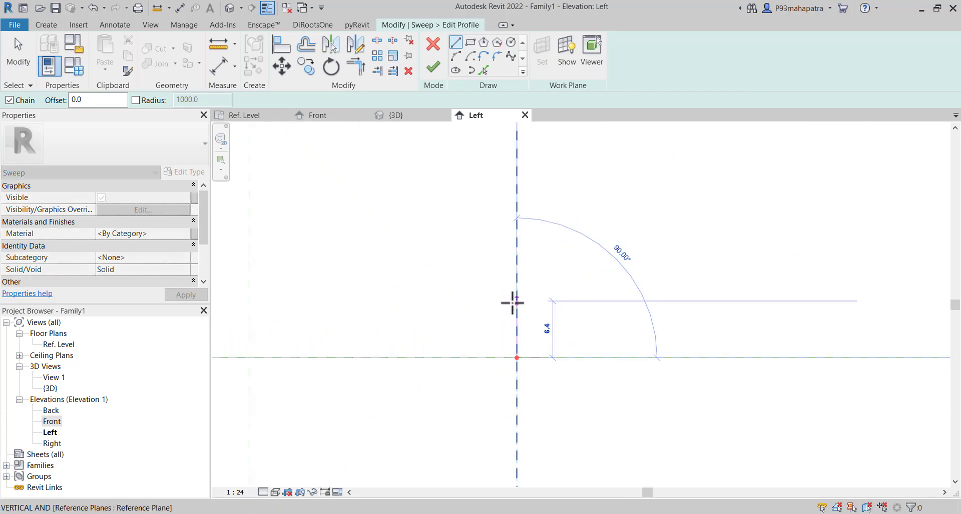
click(516, 312)
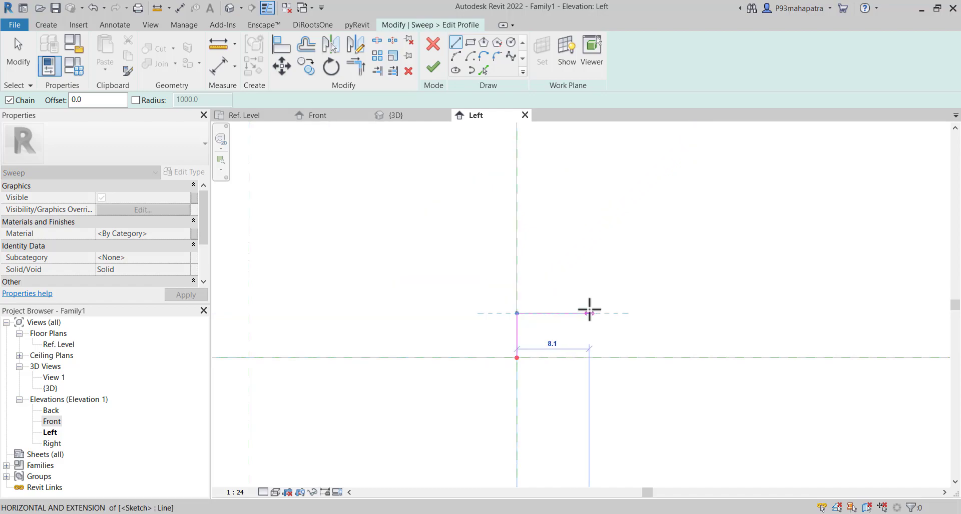
click(562, 314)
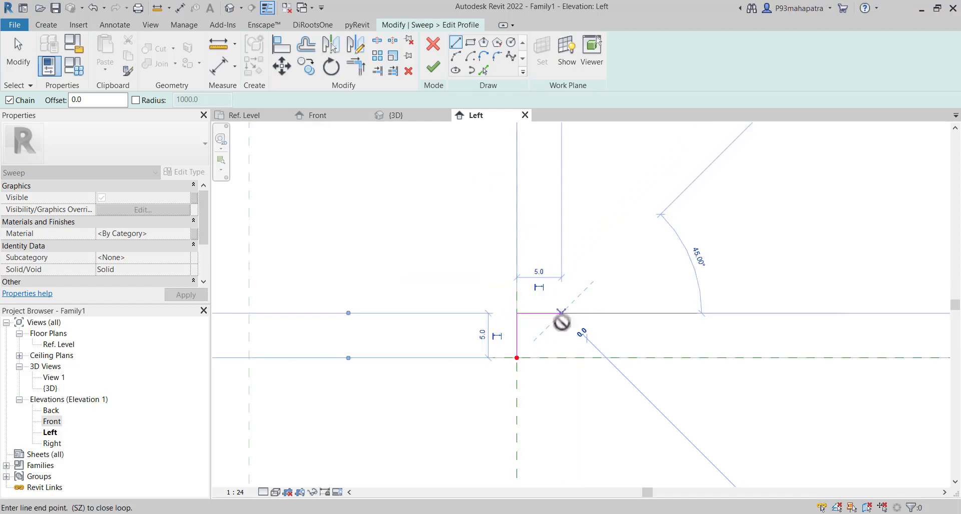
click(561, 358)
key(Escape)
key(Escape)
scroll(569, 323, down, 1)
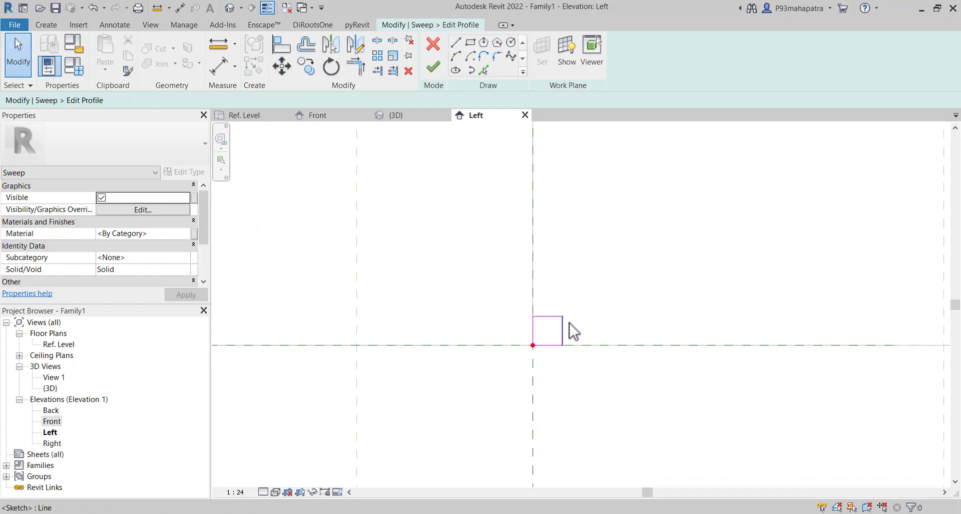
scroll(569, 323, down, 2)
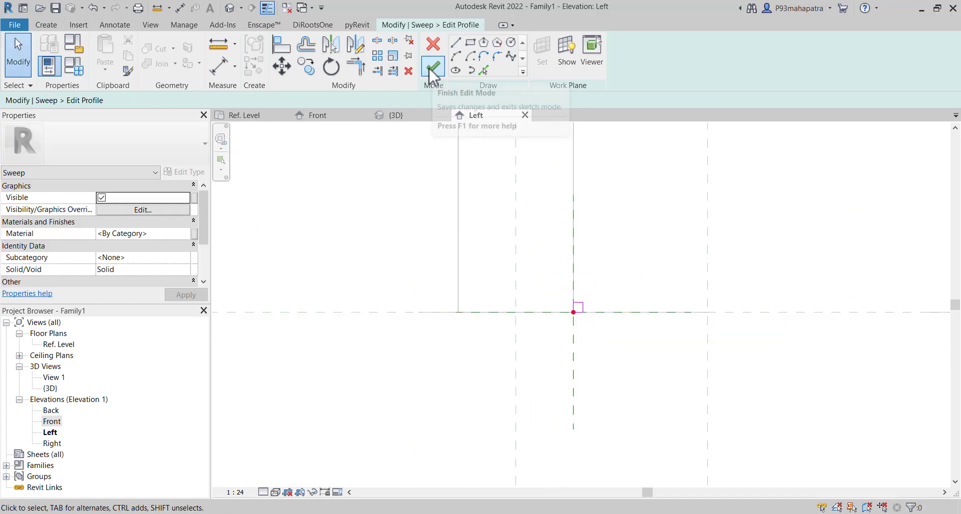
click(432, 75)
click(431, 73)
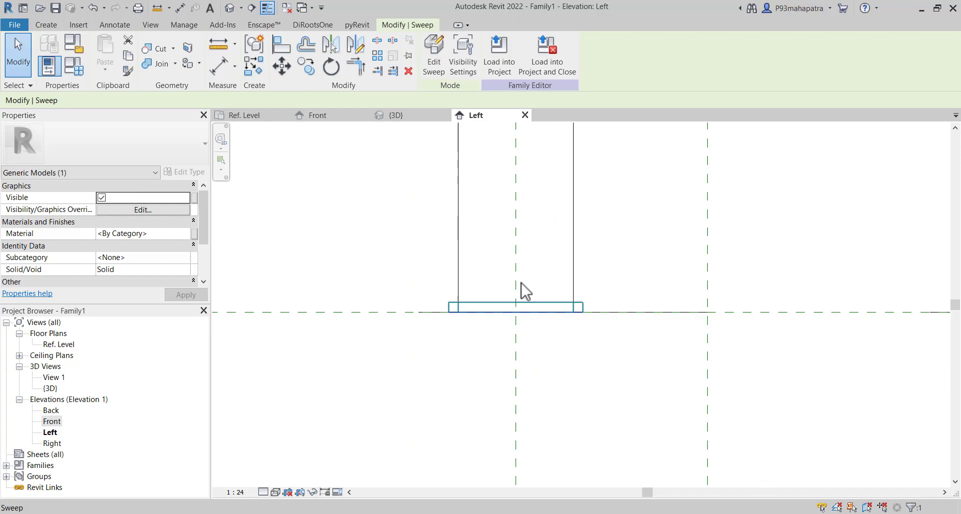
Examine the sweep ring around the leg's base in the 3D view
click(395, 116)
scroll(478, 401, up, 5)
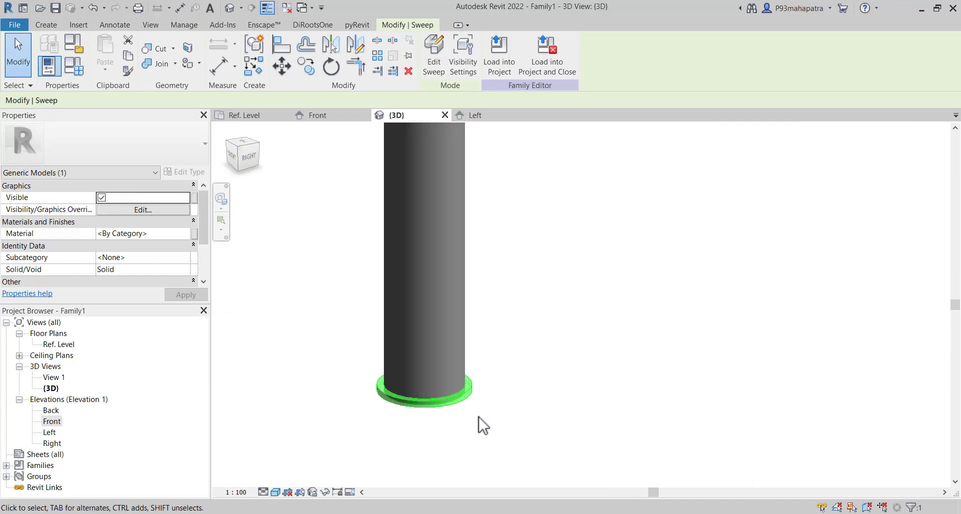
click(410, 437)
scroll(345, 389, up, 4)
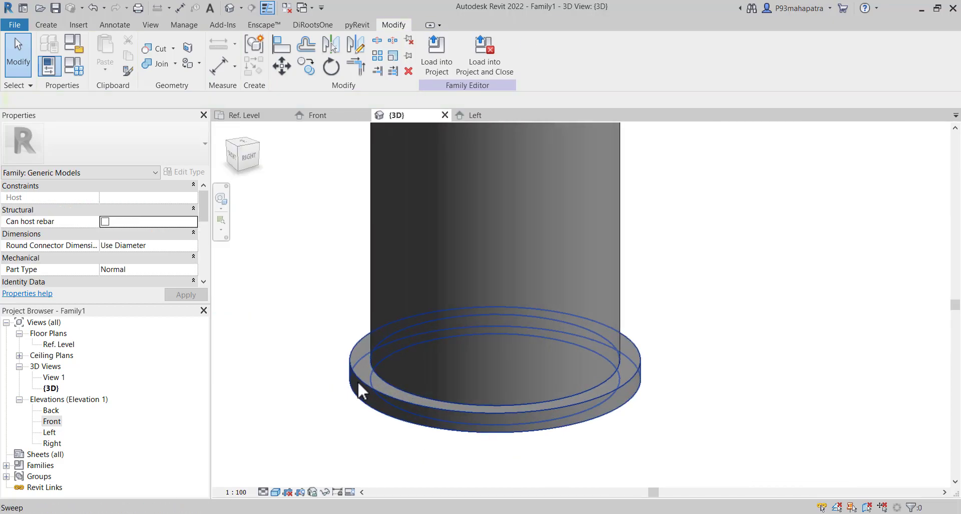
click(357, 381)
scroll(486, 417, down, 4)
click(478, 432)
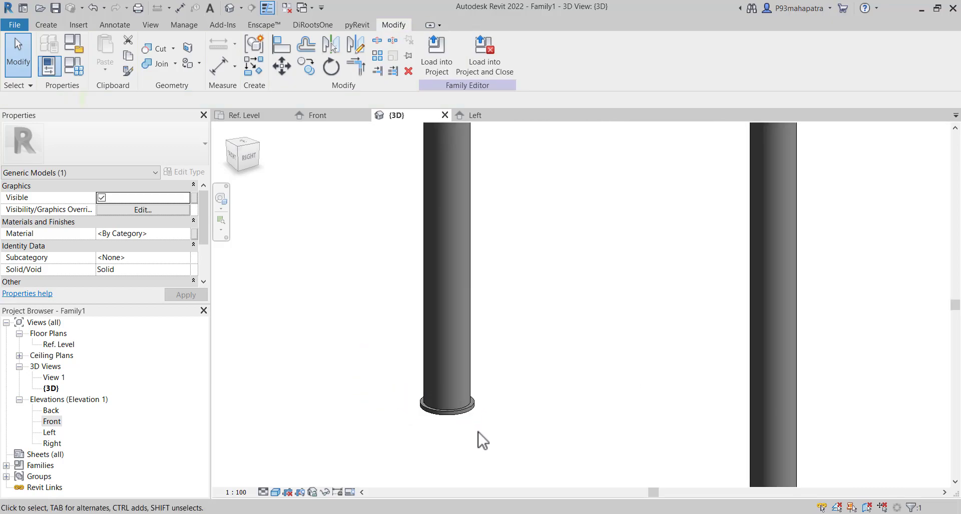
Join the front-left leg with the sweep ring around its base and check the joint from below
scroll(476, 425, up, 3)
click(155, 63)
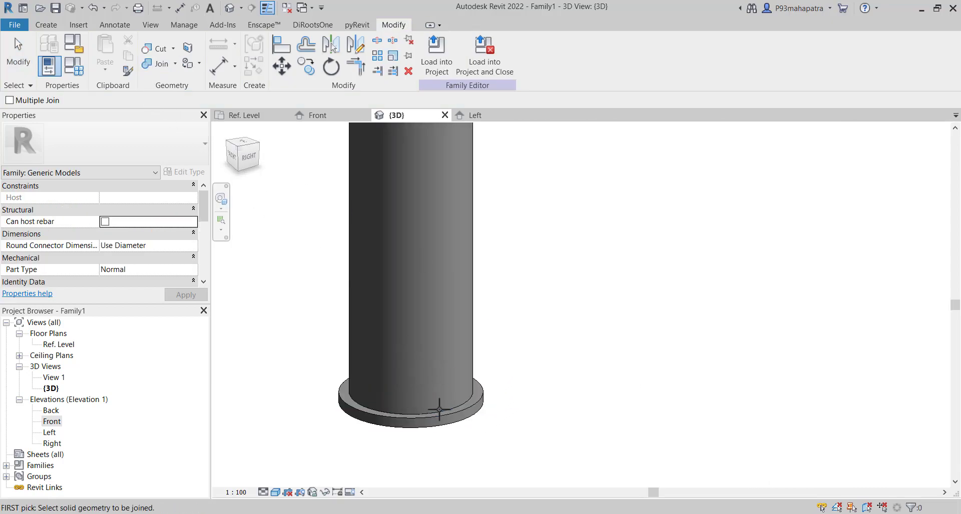
click(358, 370)
click(356, 408)
key(Escape)
click(480, 425)
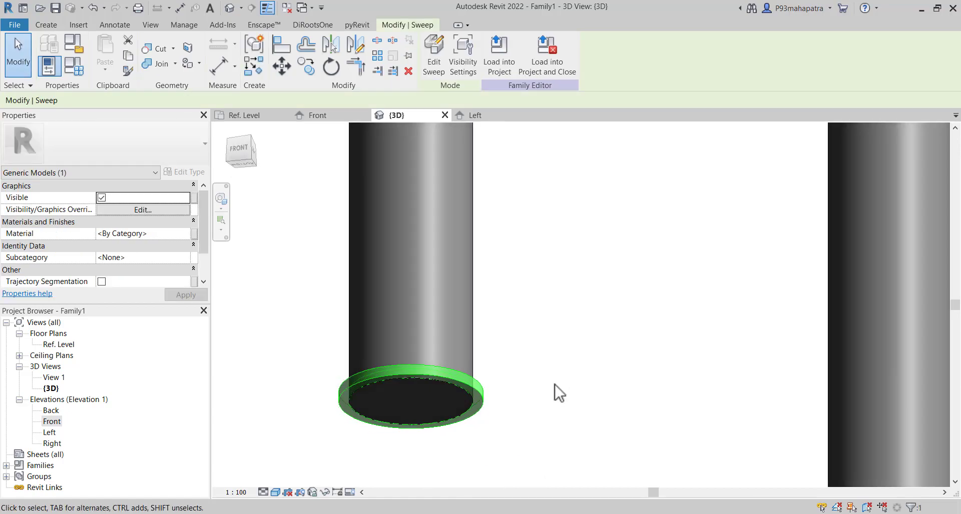
key(Escape)
Start another sweep similar to the existing base ring, with the bottom edge of the front-right leg as its path
scroll(440, 403, up, 5)
shift+middle_drag(606, 385, 513, 280)
click(505, 398)
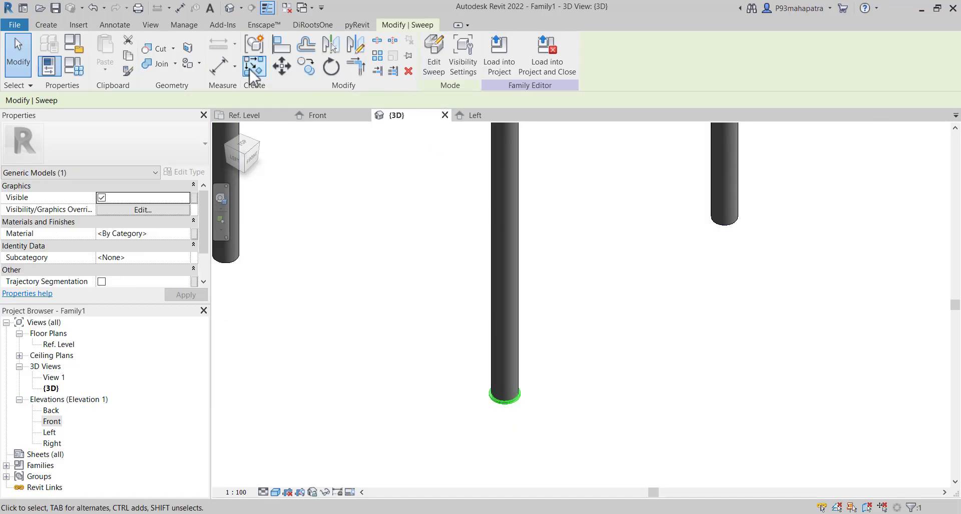
click(434, 55)
click(562, 66)
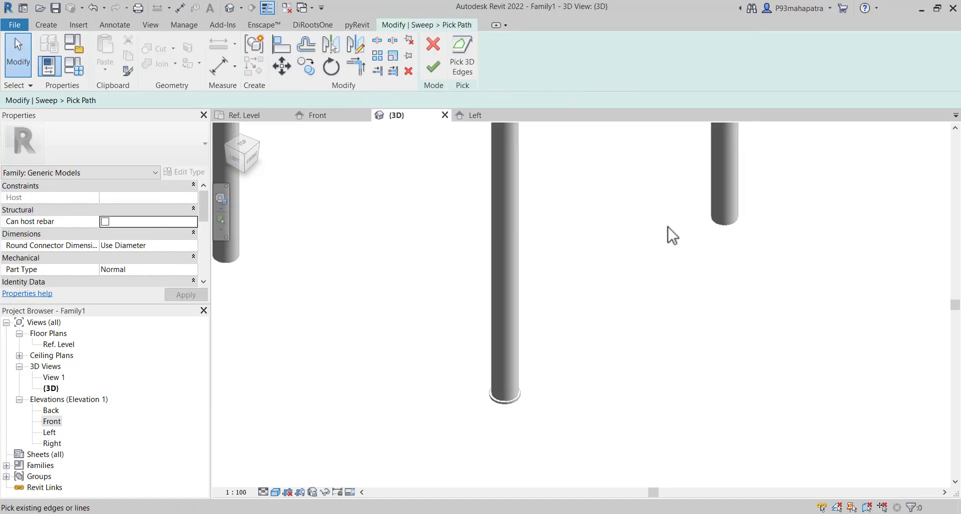
click(714, 226)
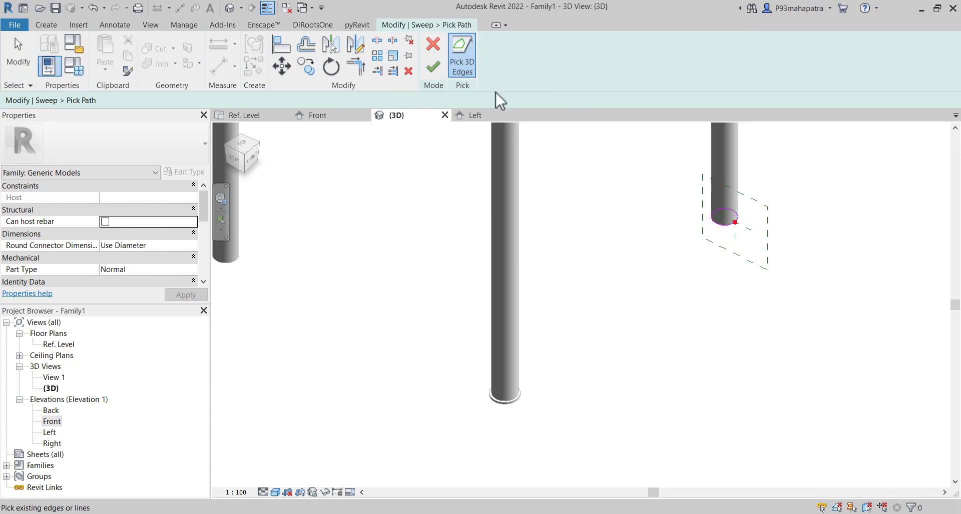
click(433, 68)
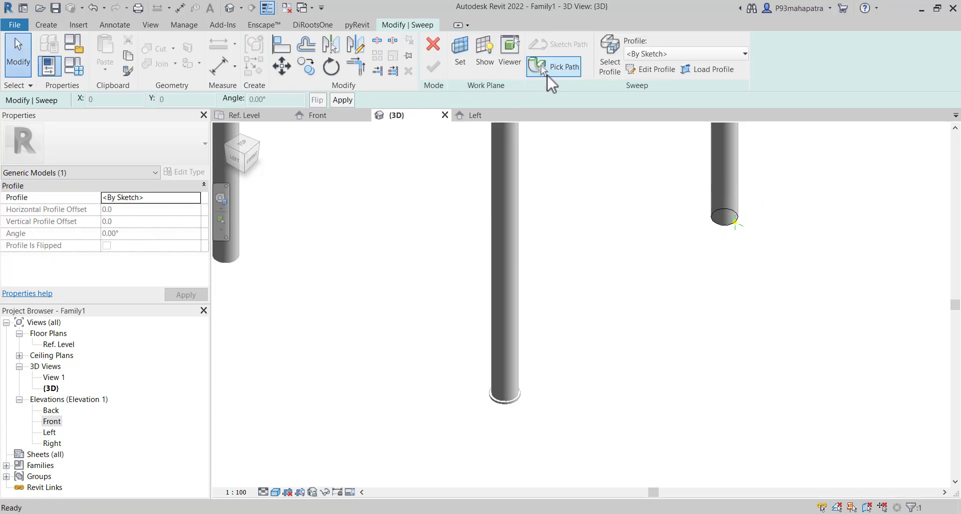
Sketch a 5 mm by 5 mm square profile at the front-right leg's bottom edge in 3D, finish the sweep and inspect it from below
click(645, 71)
scroll(730, 215, up, 6)
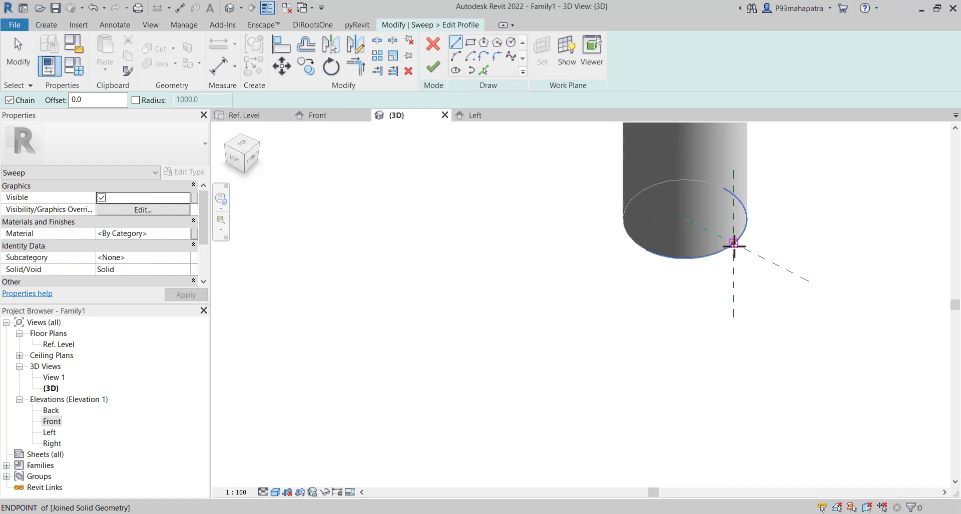
shift+middle_drag(731, 251, 452, 227)
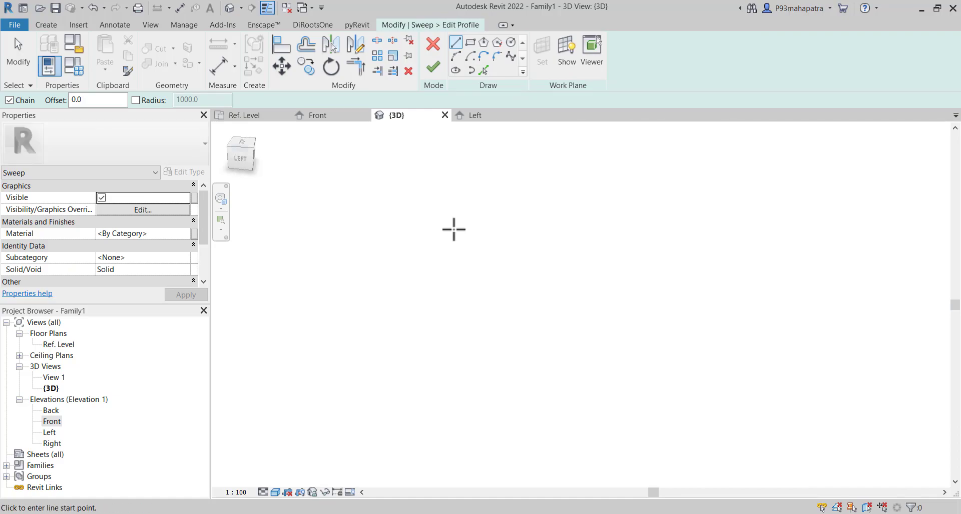
scroll(435, 251, up, 3)
click(460, 298)
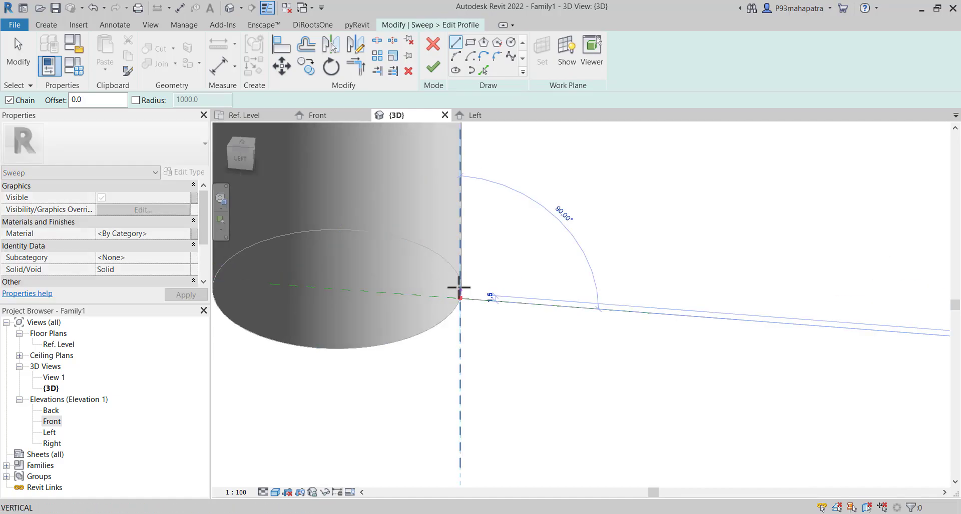
click(460, 278)
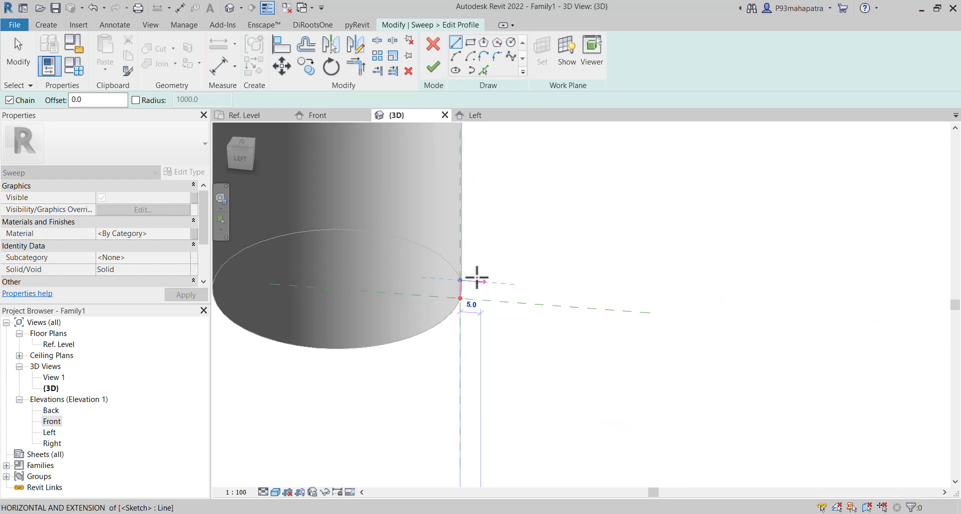
click(480, 281)
click(481, 301)
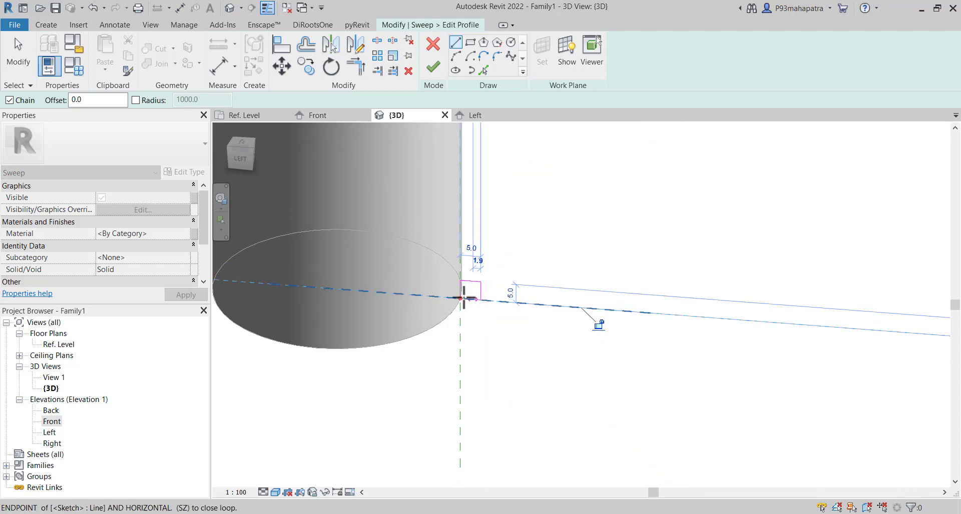
click(460, 299)
click(433, 67)
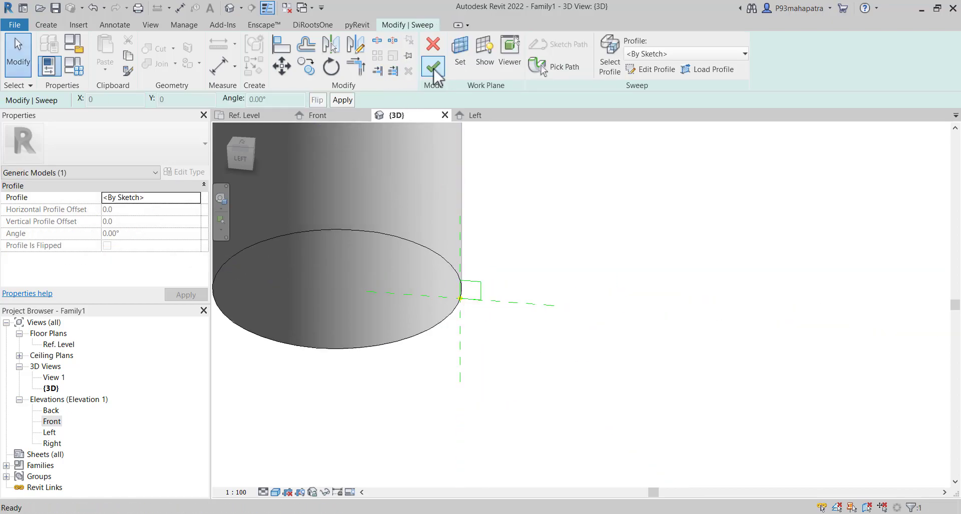
click(435, 65)
scroll(502, 307, down, 3)
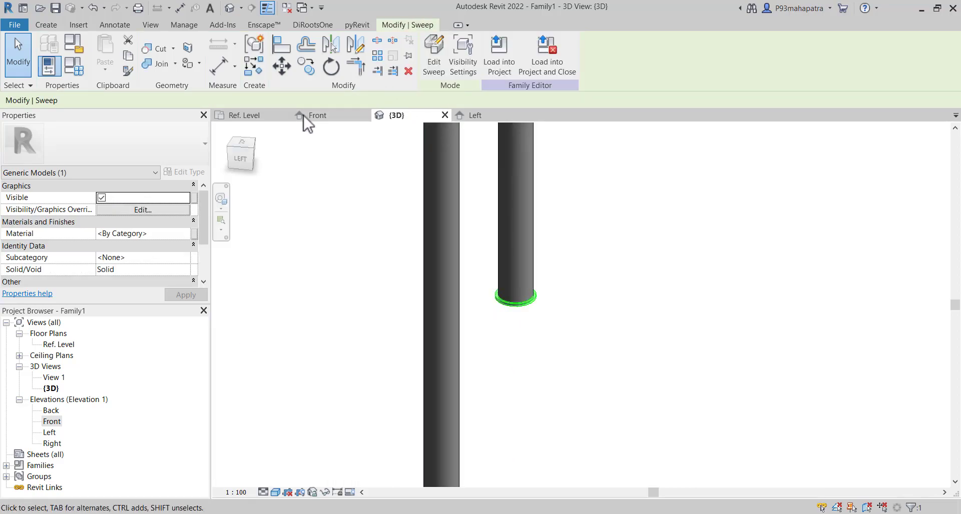
shift+middle_drag(368, 318, 707, 302)
click(718, 211)
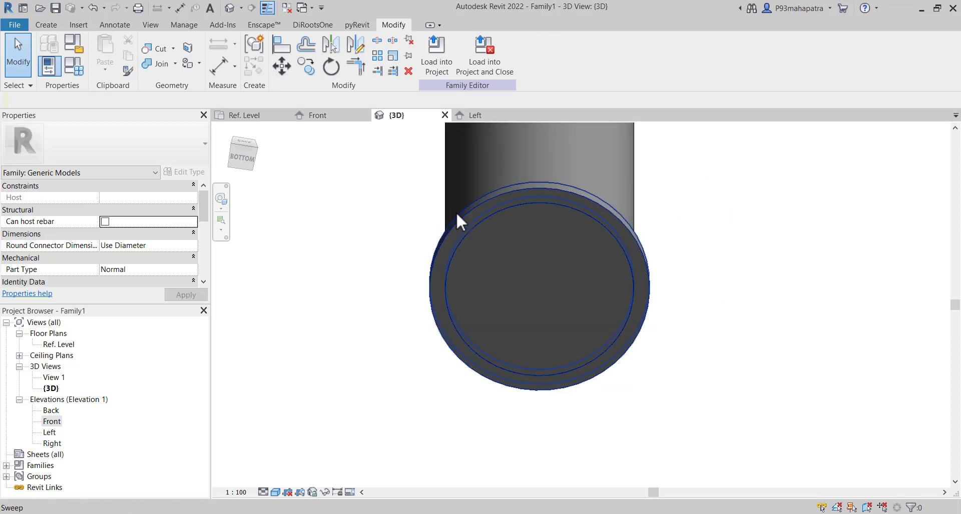
Join the front-right leg with the sweep ring around its base
scroll(457, 216, up, 4)
scroll(487, 271, down, 2)
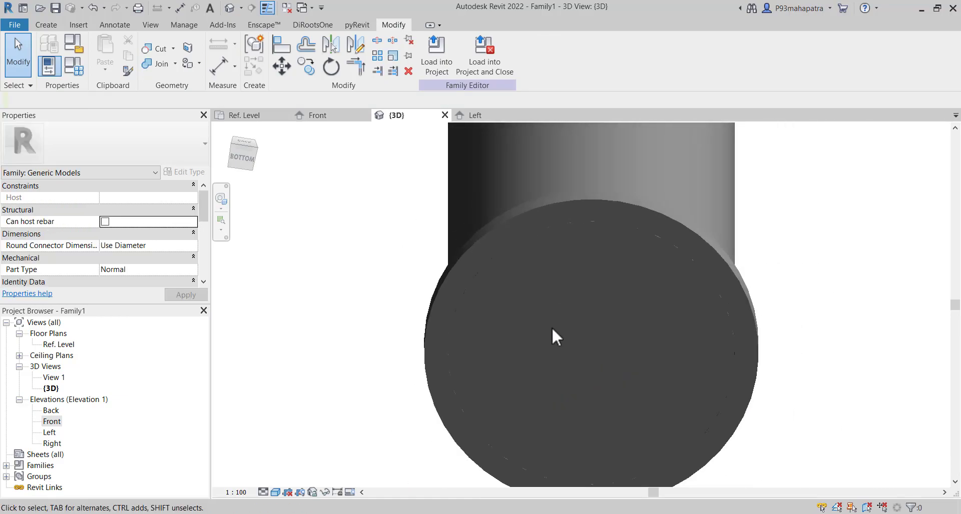
click(149, 67)
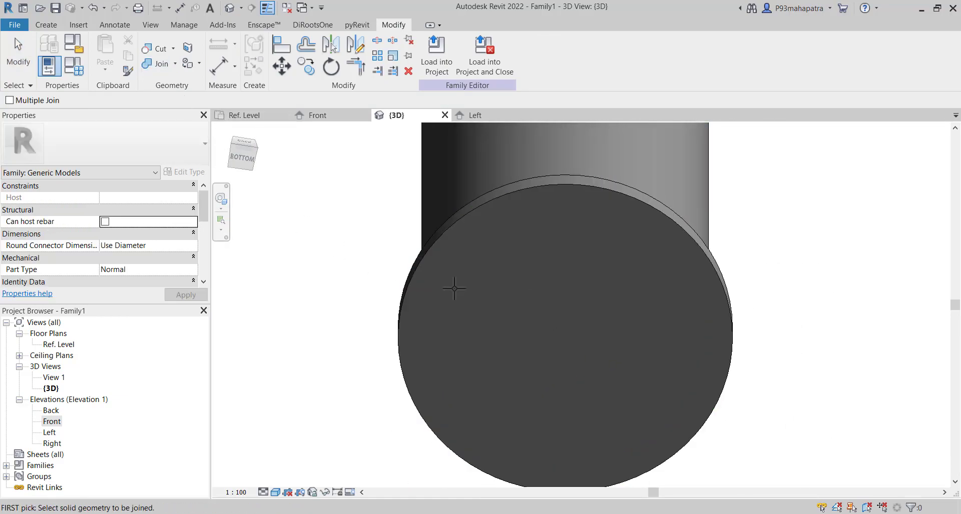
key(Escape)
Start a sweep for the back-right leg, with the full circle of its bottom edge as the path
scroll(537, 294, down, 3)
shift+middle_drag(596, 257, 547, 345)
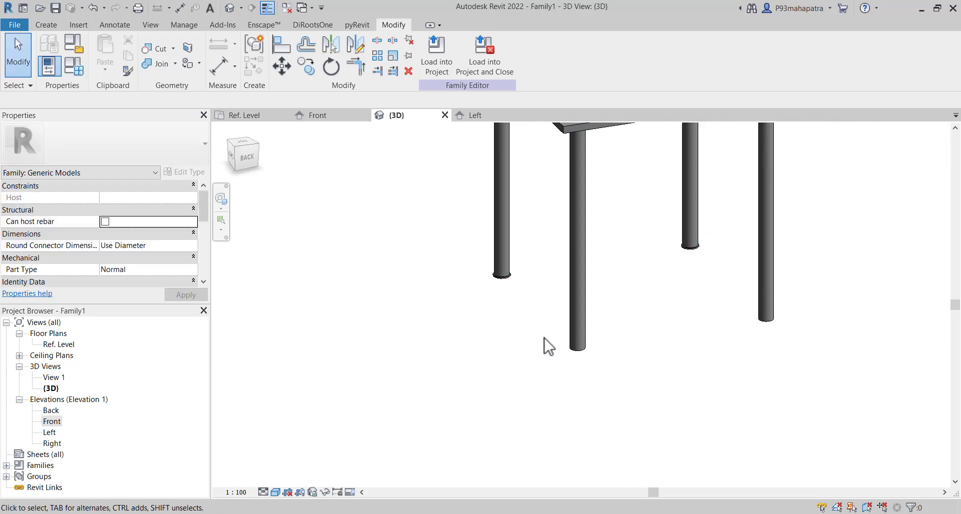
click(509, 280)
click(434, 55)
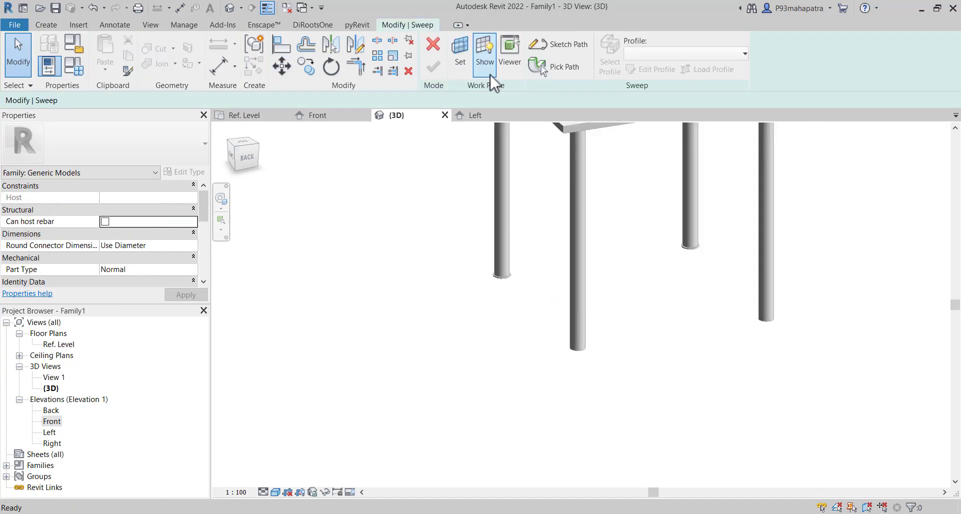
click(555, 67)
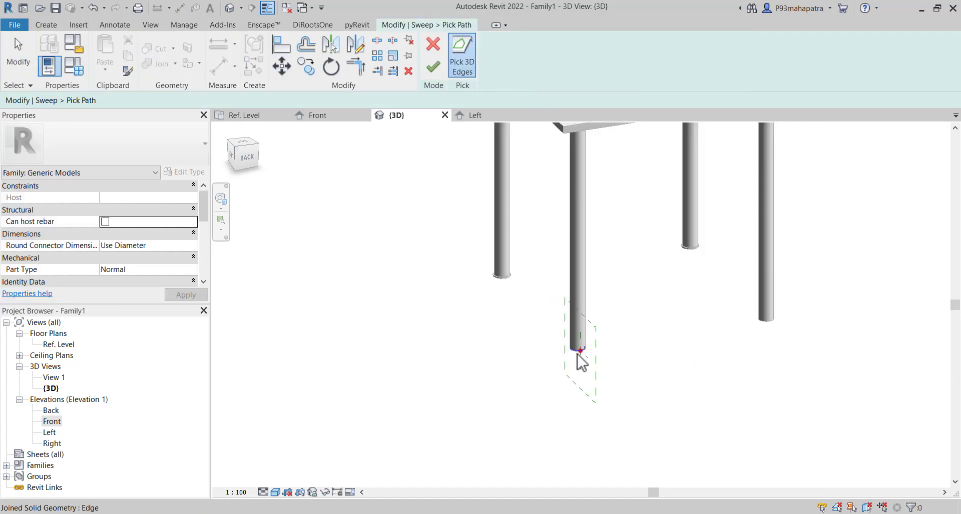
scroll(577, 351, up, 5)
click(546, 321)
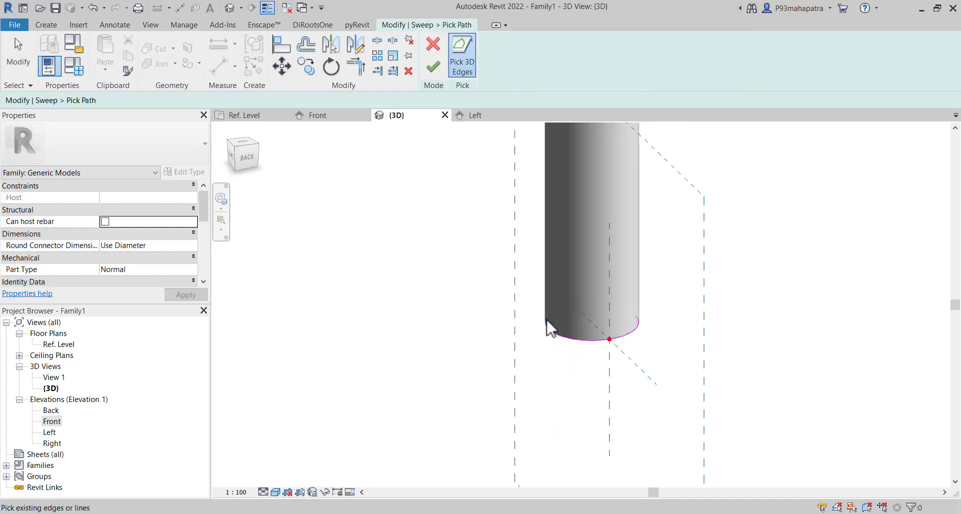
shift+middle_drag(551, 318, 691, 345)
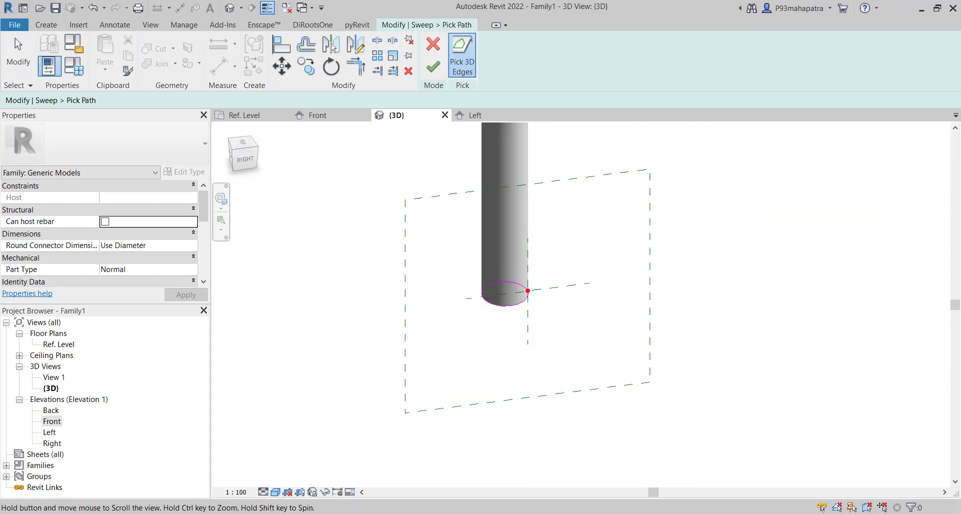
scroll(491, 307, up, 5)
click(434, 67)
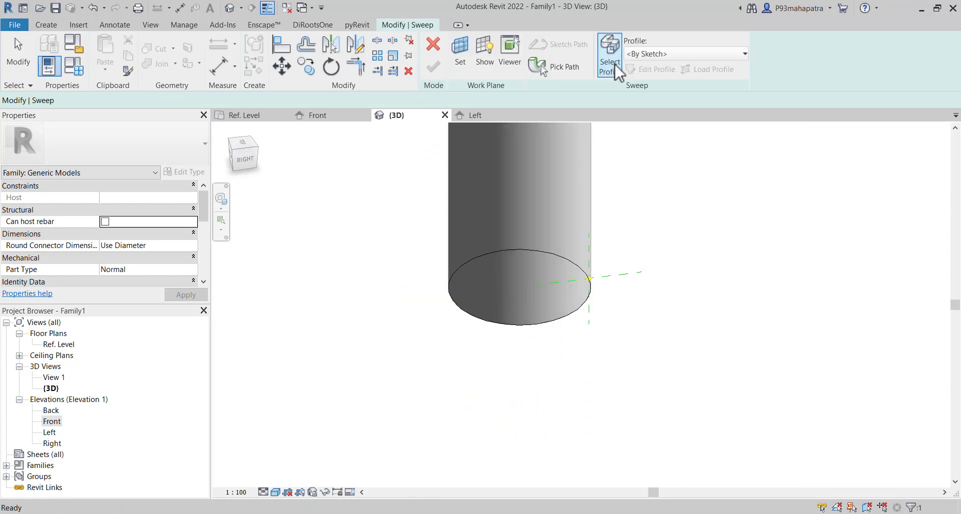
Sketch a 5 mm by 5 mm square profile on the outside of the back-right leg's bottom edge and finish the sweep
click(611, 62)
click(648, 70)
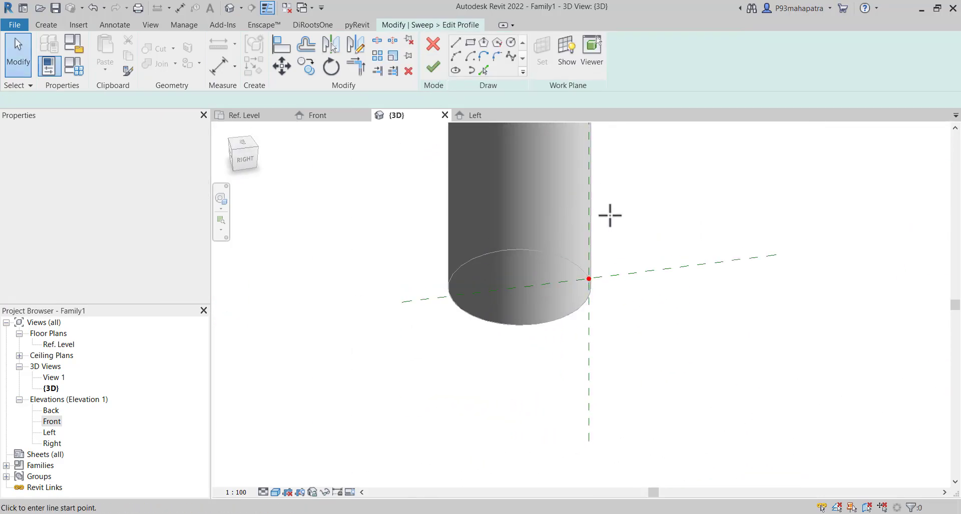
click(589, 279)
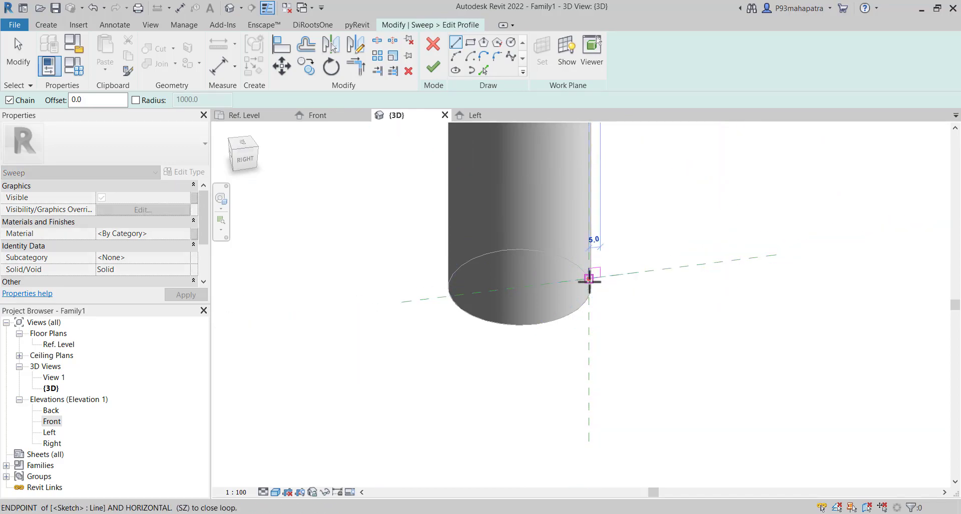
key(Escape)
click(434, 69)
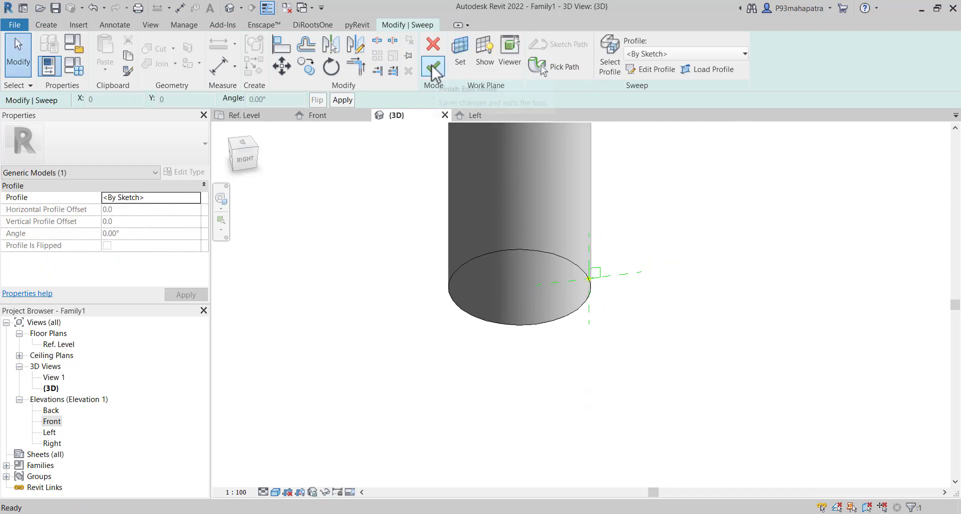
click(433, 69)
Join the back-right leg with the sweep ring around its base, viewed from below
scroll(584, 369, down, 2)
shift+middle_drag(583, 368, 515, 289)
scroll(515, 289, up, 5)
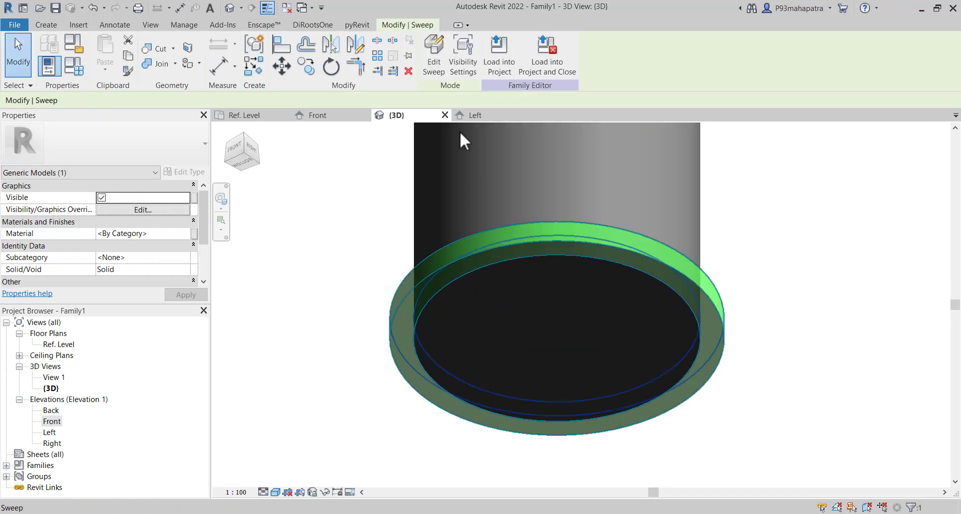
click(181, 66)
click(420, 217)
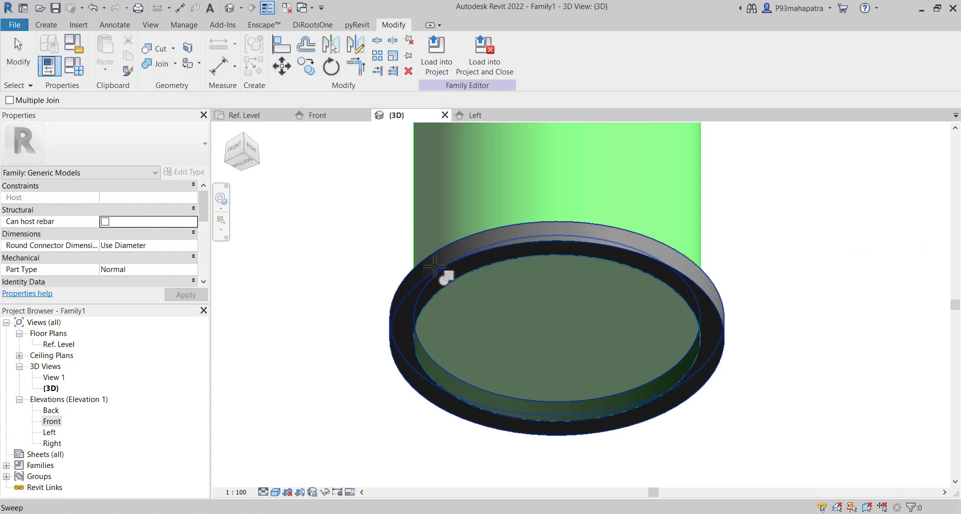
Start a sweep with the back-left leg's bottom edge as the path and open its profile for sketching
scroll(566, 296, down, 5)
shift+middle_drag(566, 295, 583, 351)
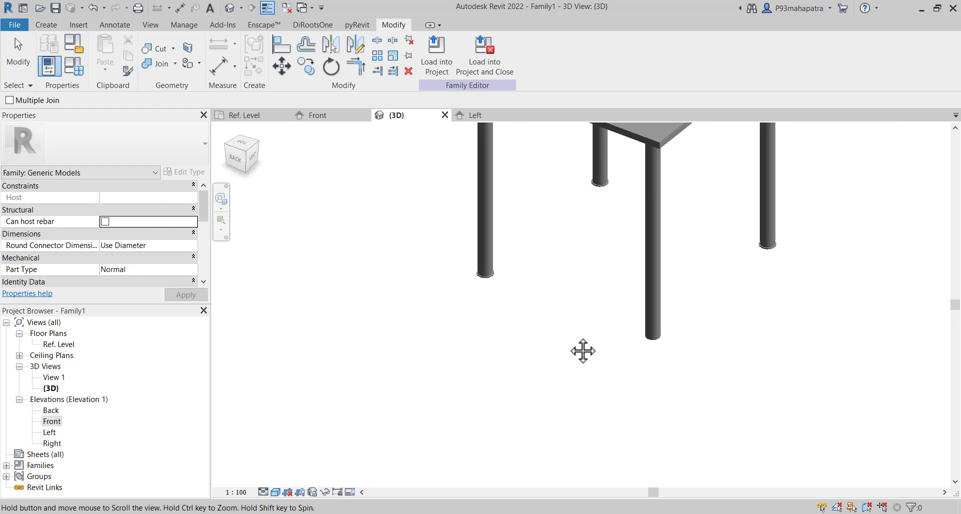
scroll(583, 352, up, 4)
click(46, 24)
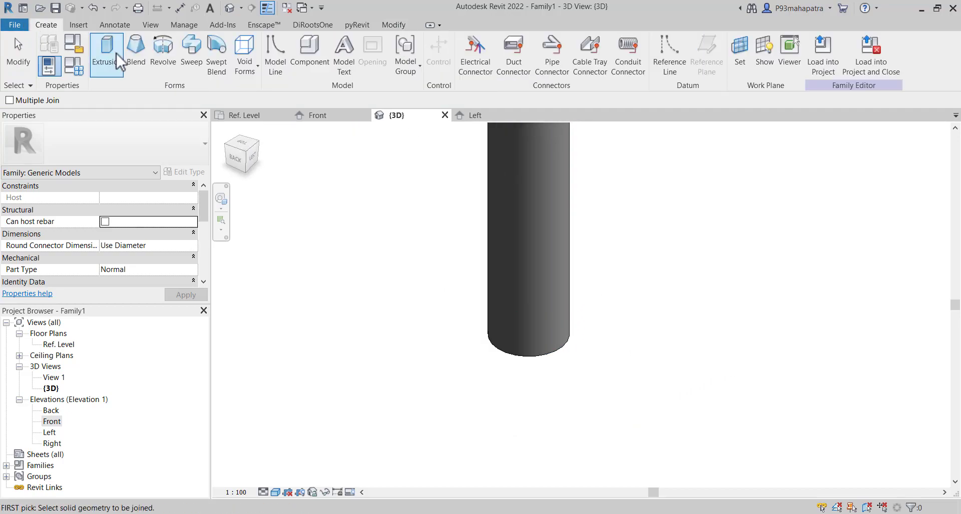
click(191, 50)
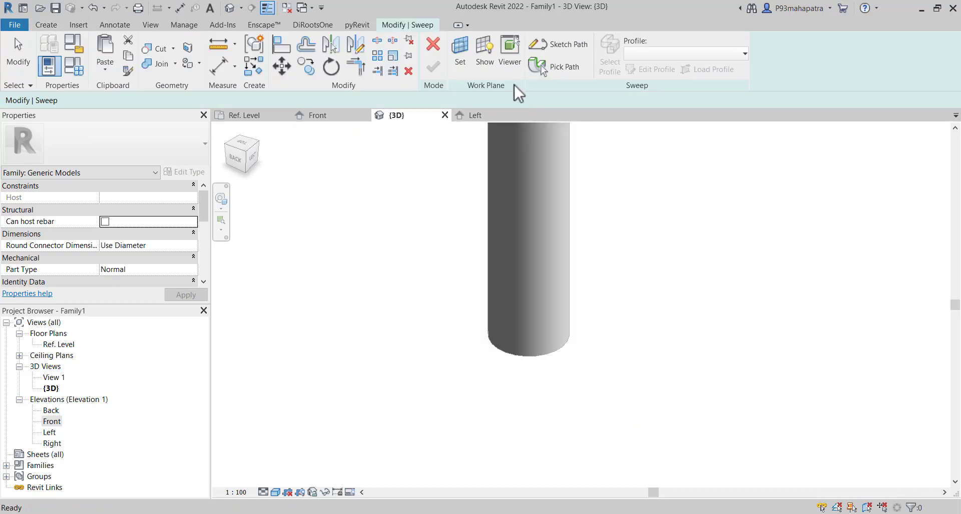
click(551, 70)
click(552, 356)
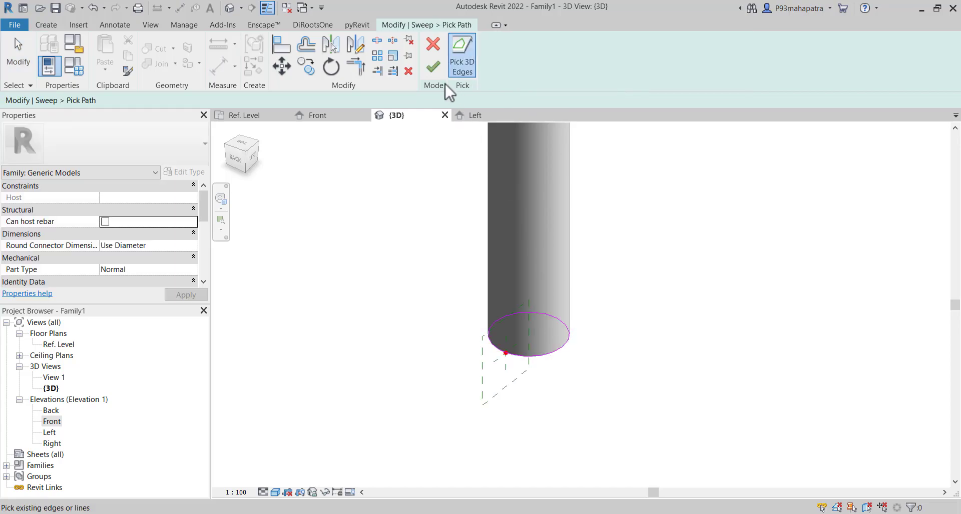
click(433, 67)
click(647, 74)
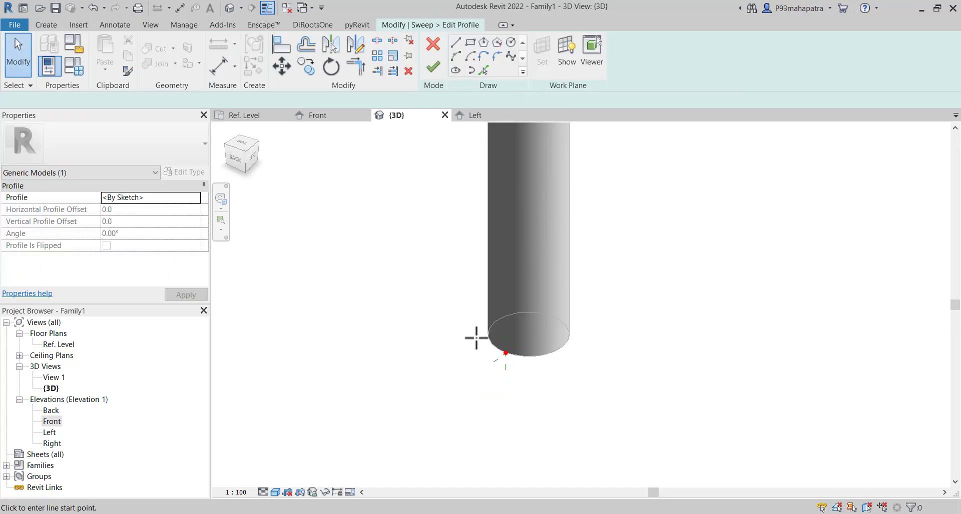
click(506, 346)
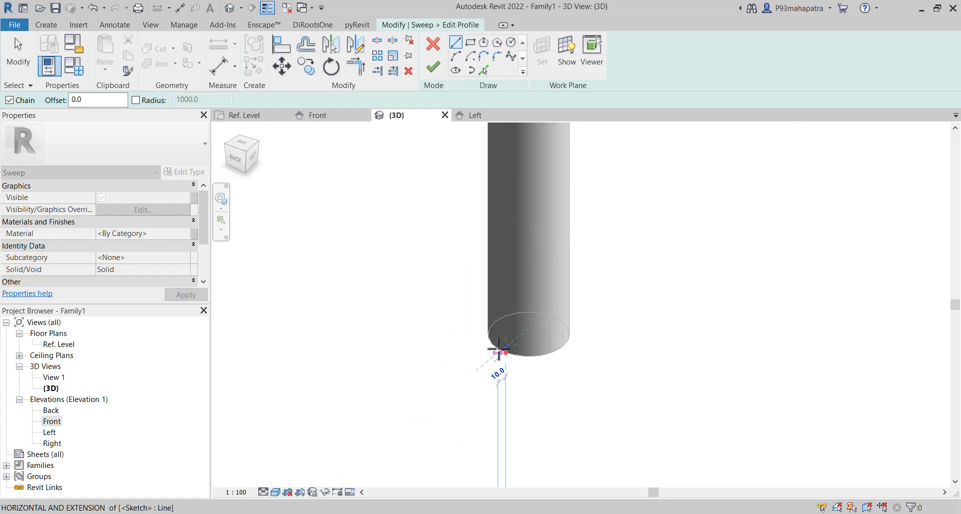
click(499, 350)
key(Escape)
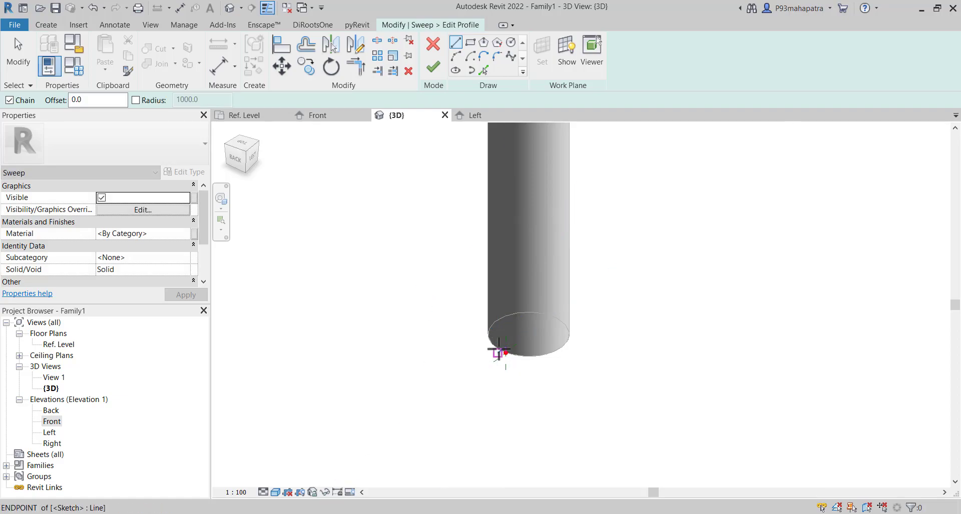
Sketch a 5 mm by 5 mm square profile on the outside of the back-left leg's bottom edge and finish the sweep
scroll(505, 345, up, 2)
click(513, 345)
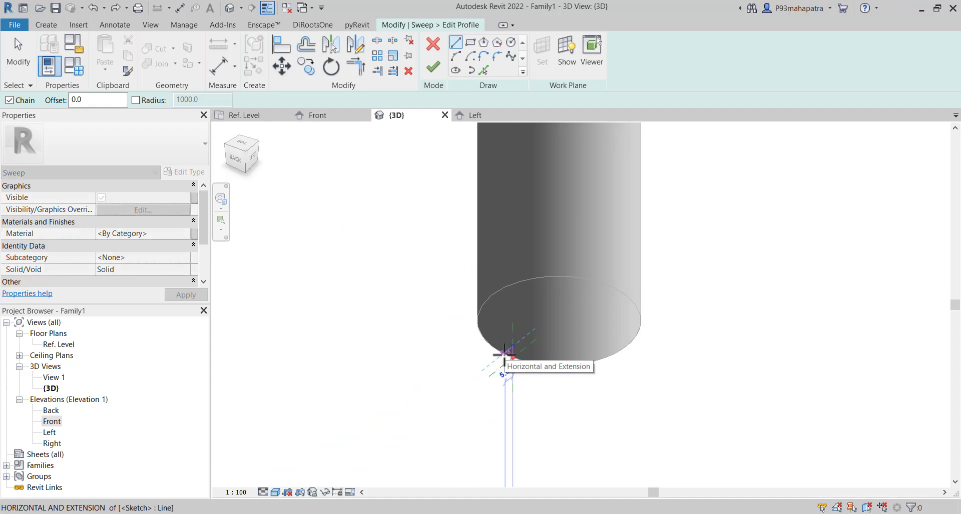
click(505, 362)
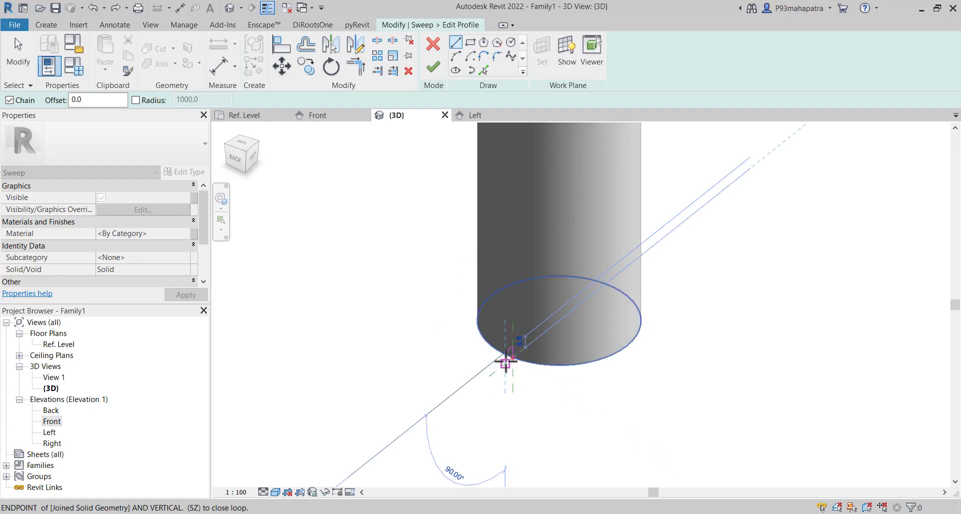
click(510, 357)
key(Escape)
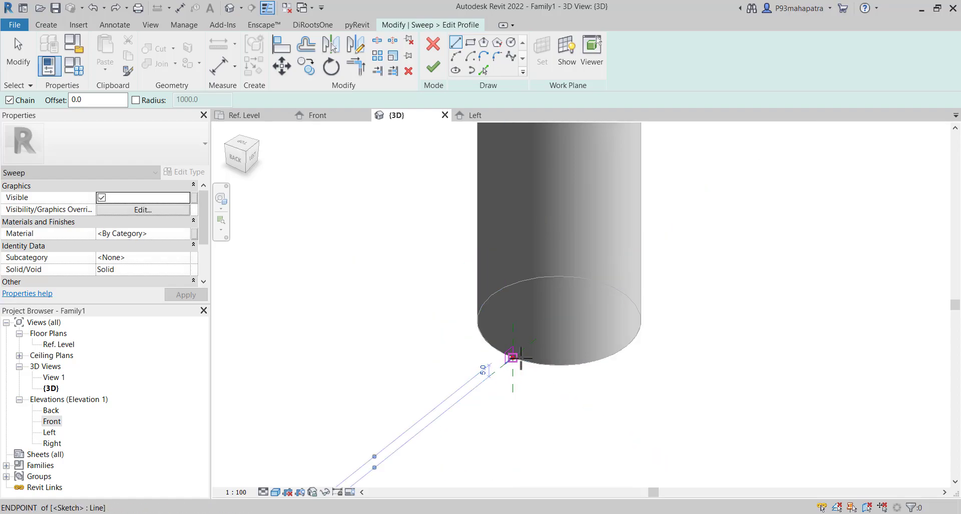
click(432, 69)
click(431, 66)
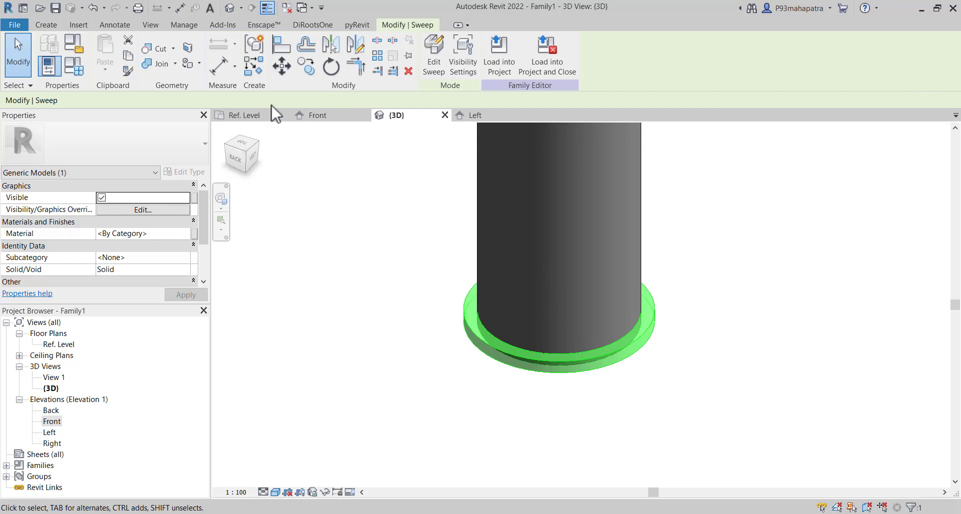
Join the back-left leg with the sweep ring around its base and check the whole table in 3D
click(155, 63)
click(545, 358)
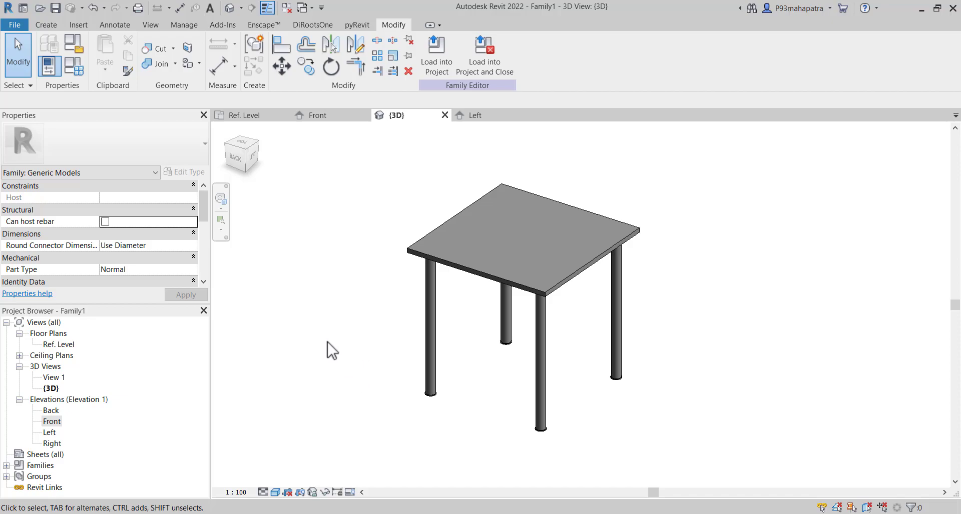
shift+middle_drag(385, 306, 833, 459)
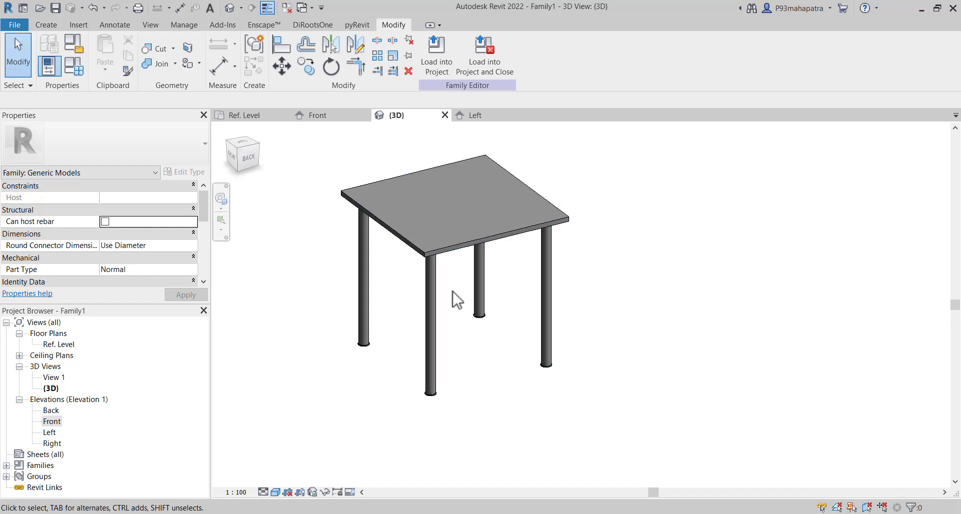
middle_drag(452, 292, 530, 297)
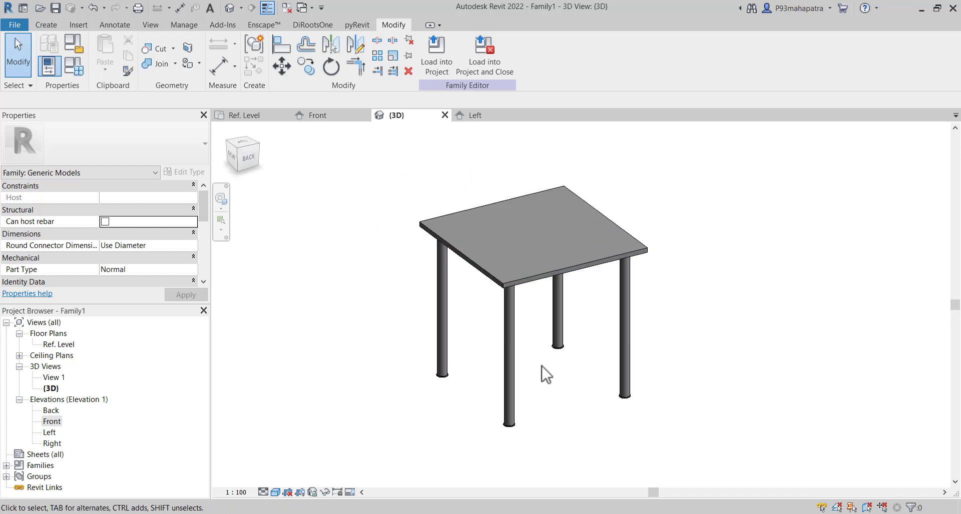
Select the four-leg extrusion together with all four base rings in the 3D view, leaving out the tabletop
click(515, 362)
scroll(509, 426, up, 5)
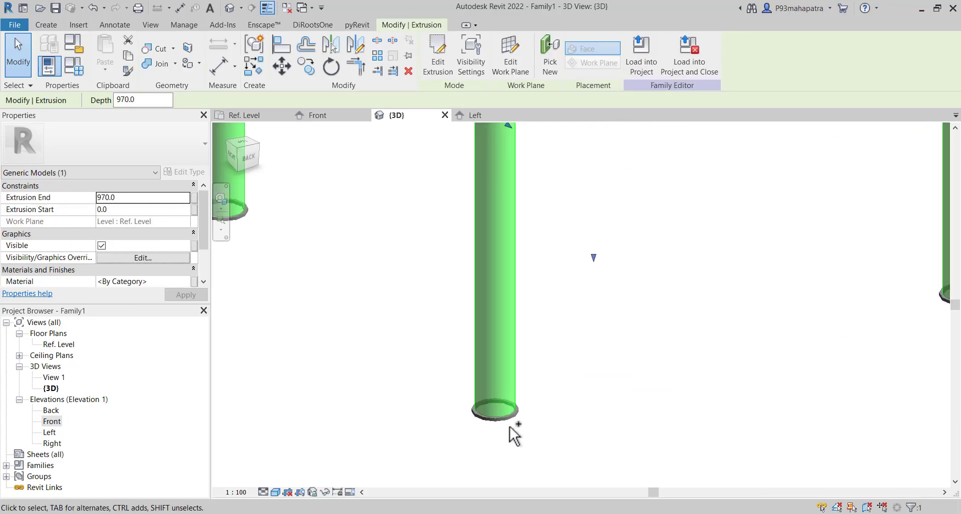
ctrl+click(512, 425)
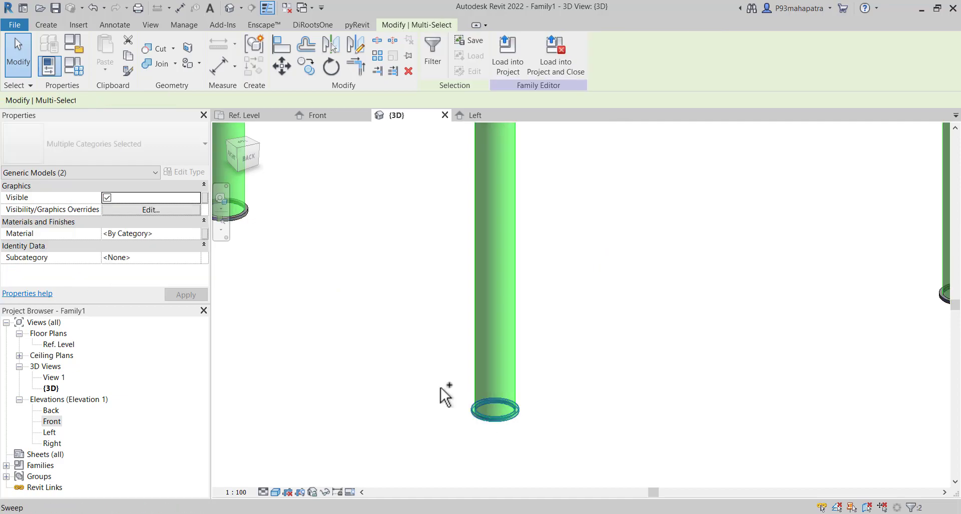
ctrl+click(253, 215)
scroll(383, 325, down, 6)
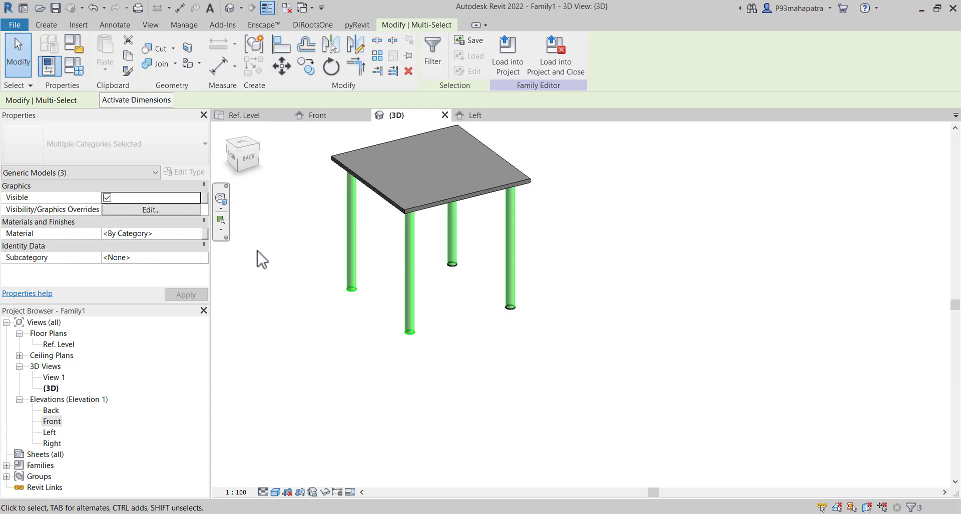
drag(257, 250, 656, 407)
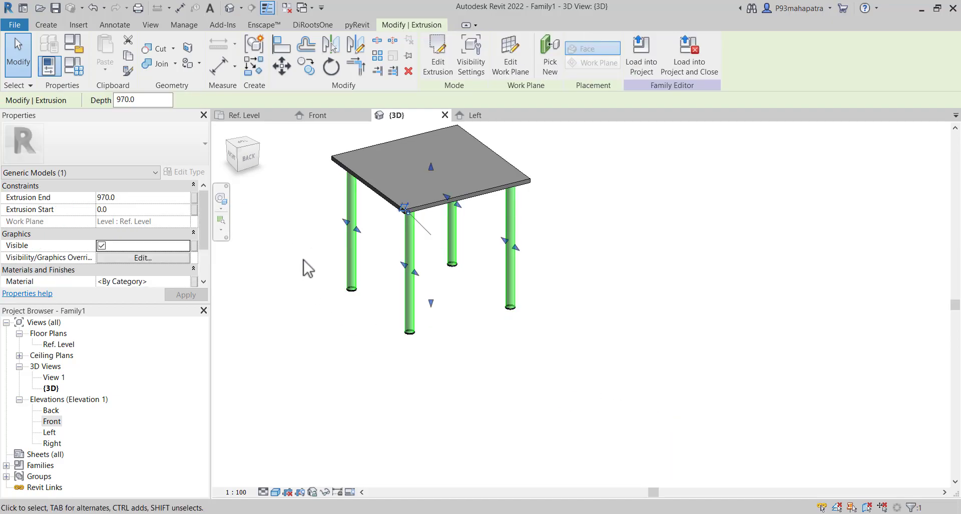
drag(296, 246, 632, 407)
scroll(350, 195, up, 2)
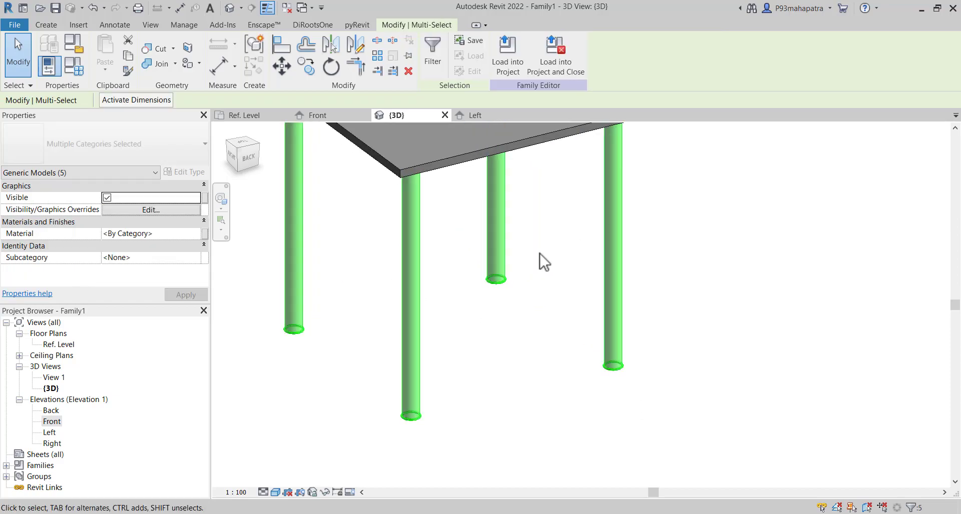
Remove the four base rings from the selection and add them back to the selected legs
shift+middle_drag(535, 334, 354, 298)
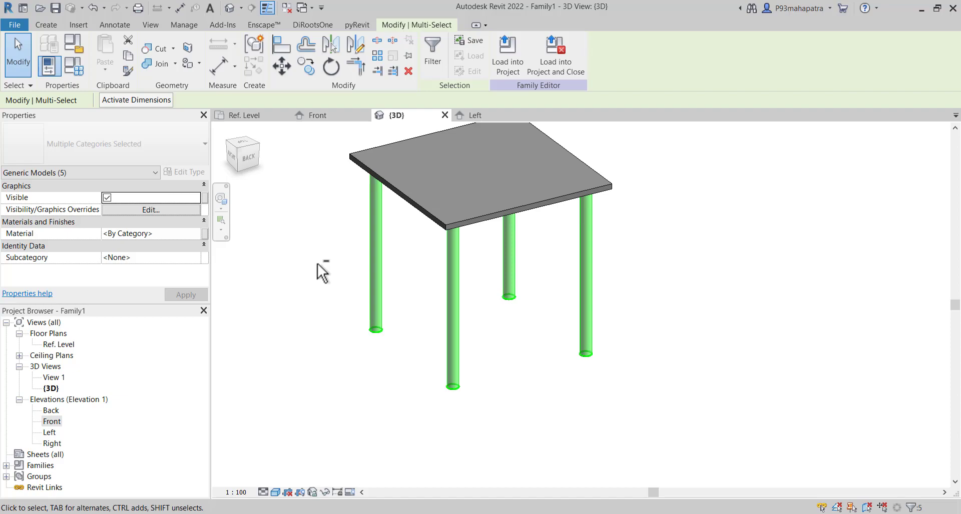
shift+drag(316, 252, 728, 458)
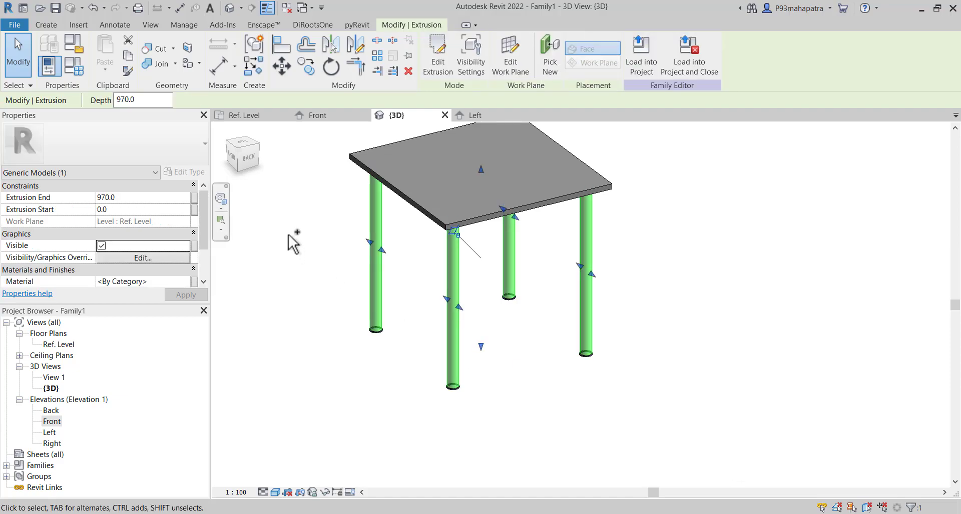
ctrl+drag(288, 234, 736, 479)
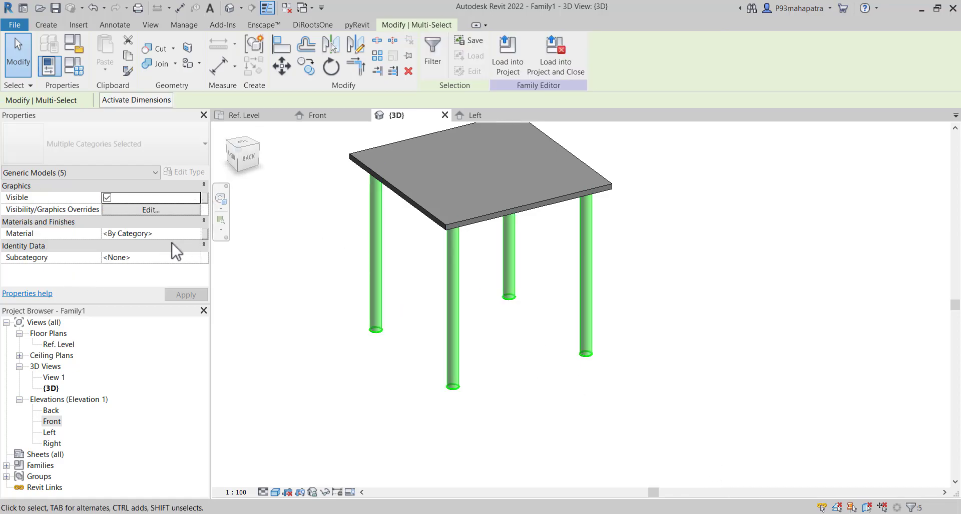
Associate the material of the selected legs and base rings with a new type parameter named Leg Material
click(205, 234)
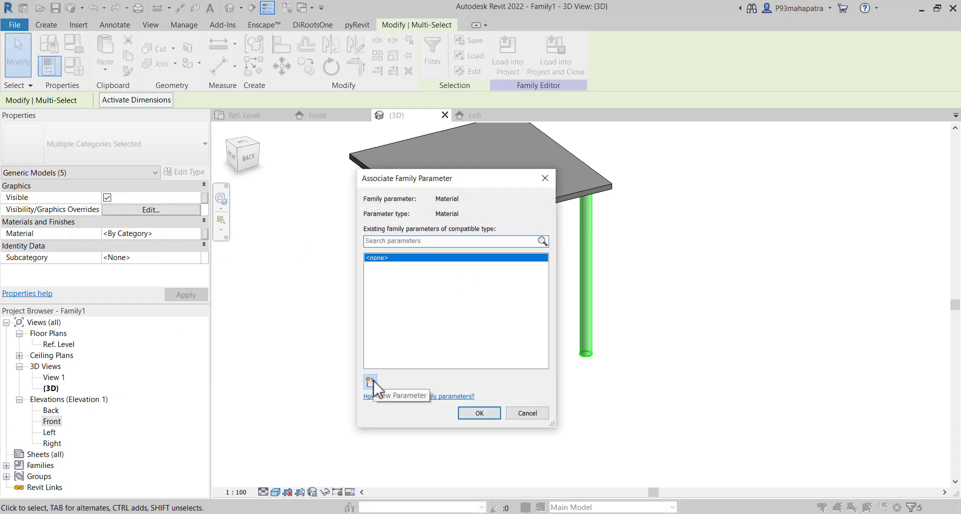
click(371, 382)
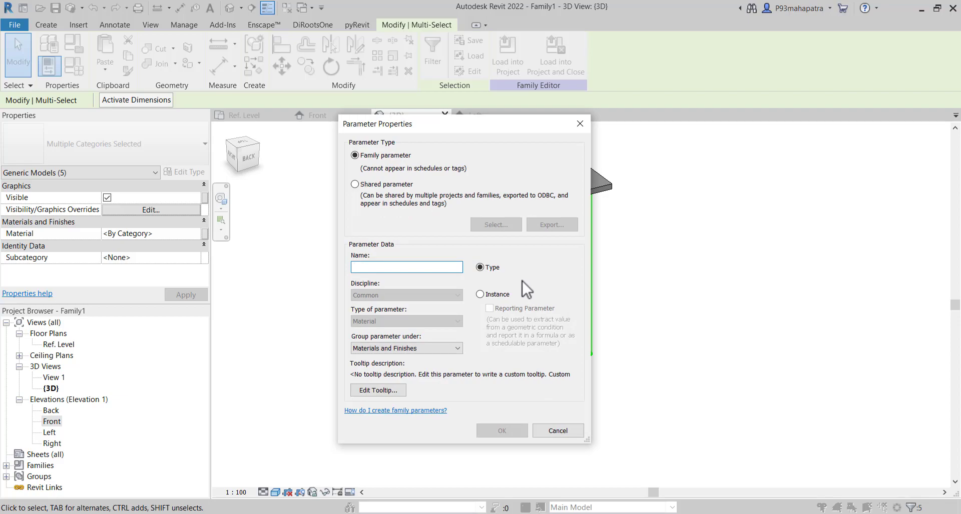
text(IE)
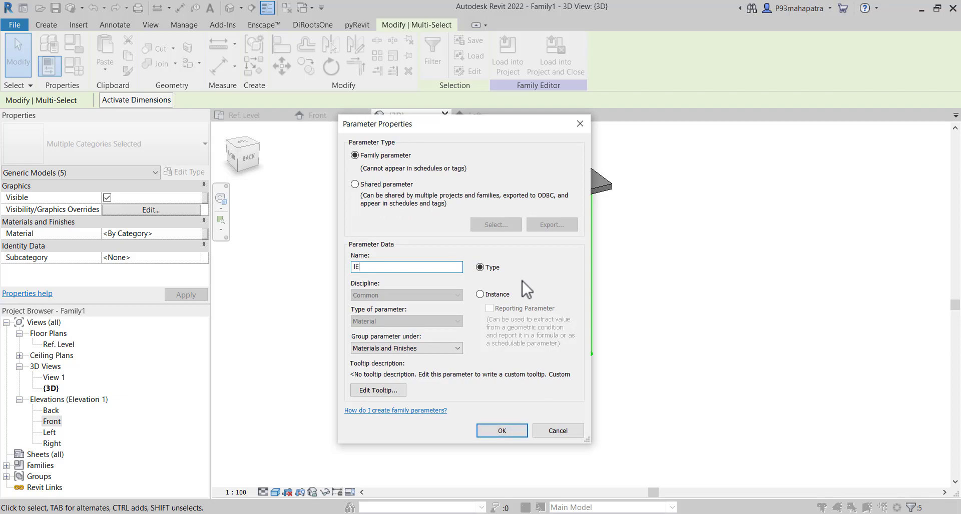
text(G)
key(BackSpace)
key(BackSpace)
key(BackSpace)
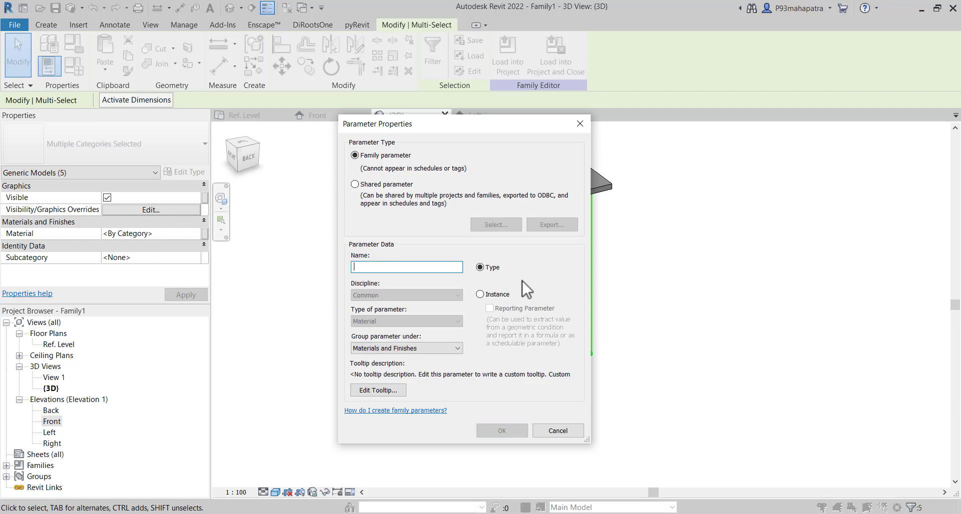
text(Leg Material)
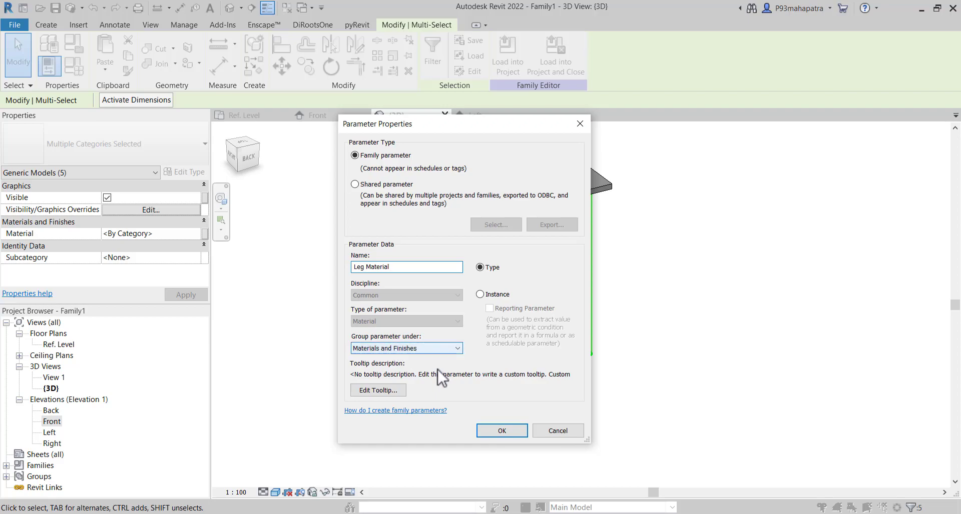
click(497, 433)
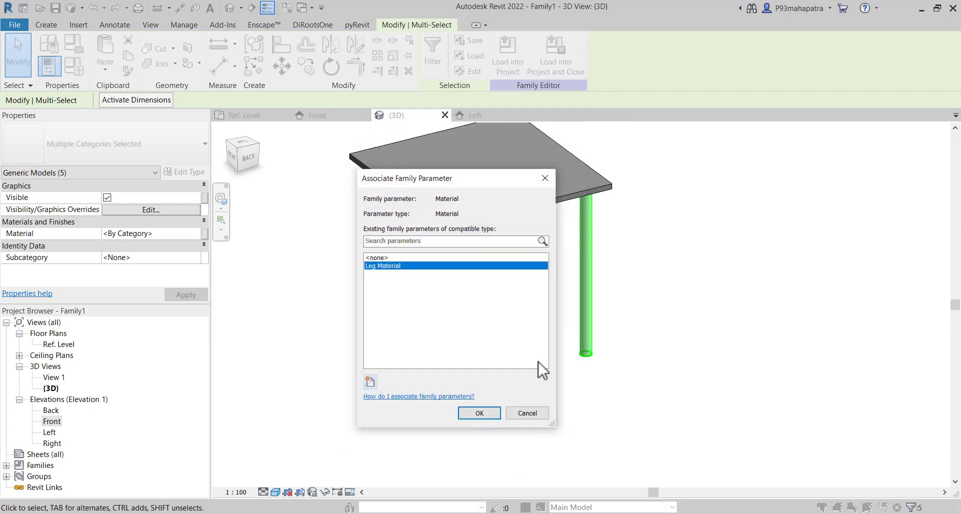
click(476, 413)
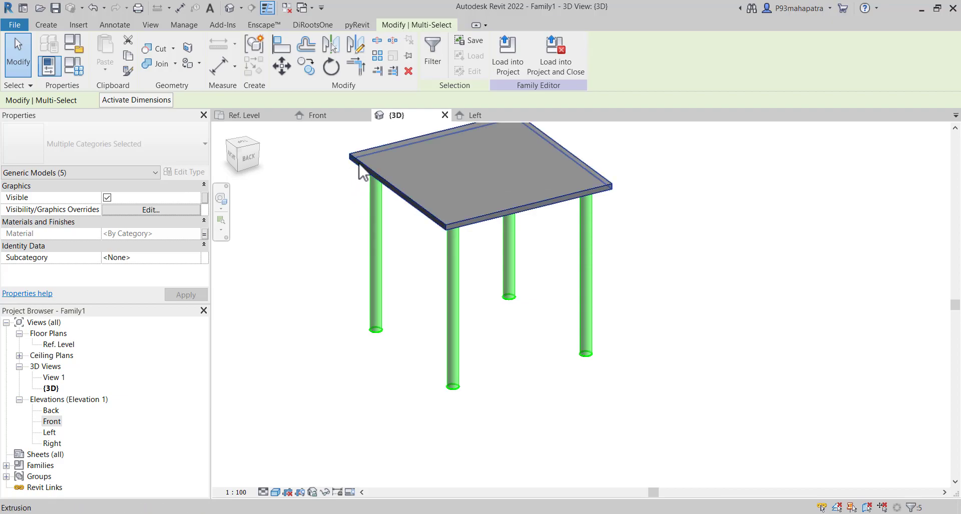
Associate the tabletop extrusion's material with a new type parameter named Table Top
click(349, 156)
click(195, 281)
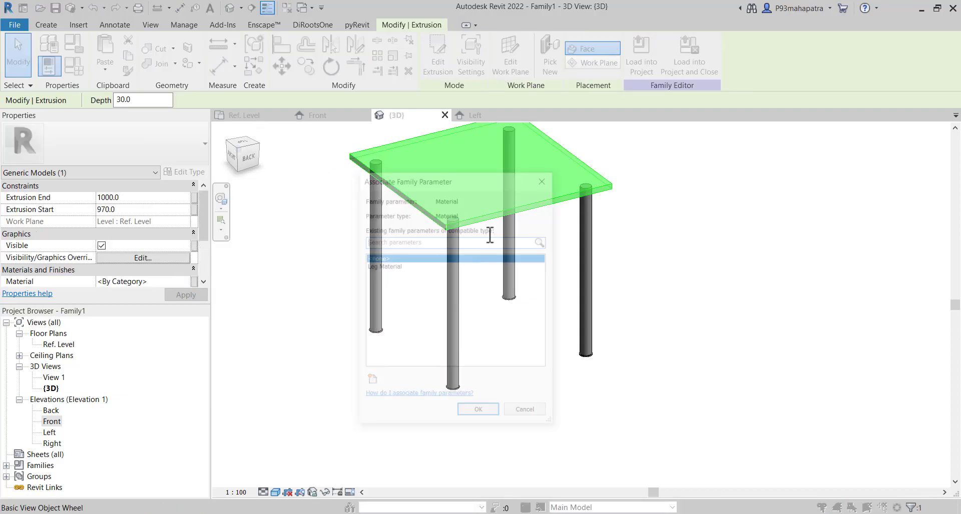
click(375, 379)
text(Table )
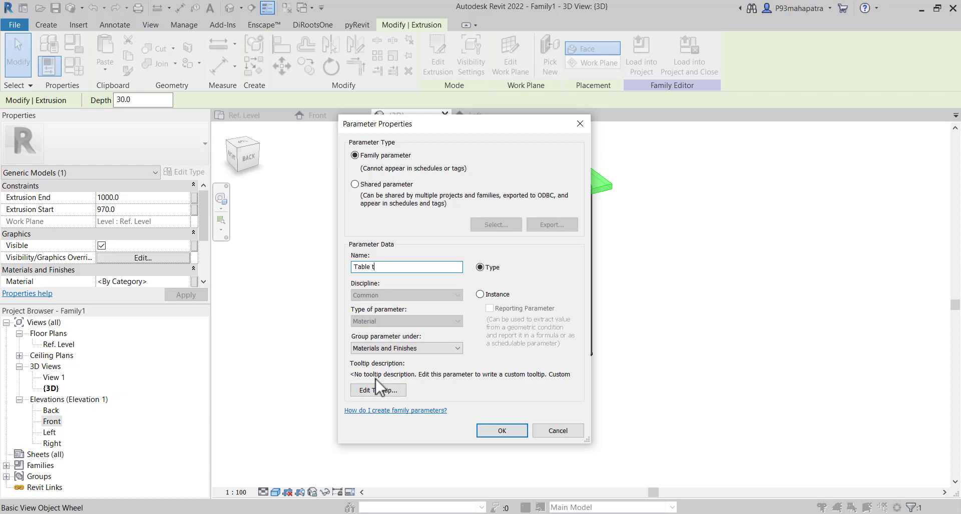
text(Top)
click(501, 432)
click(484, 416)
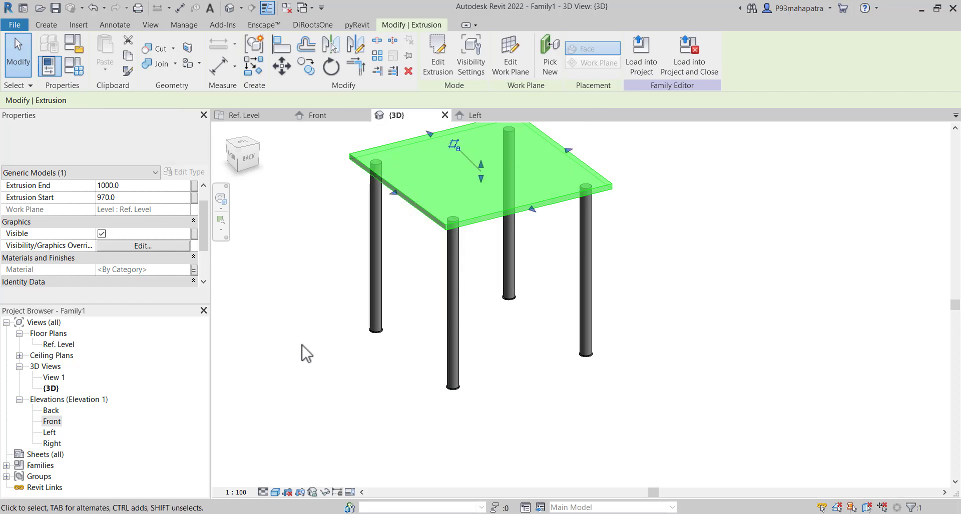
click(318, 253)
scroll(320, 257, down, 2)
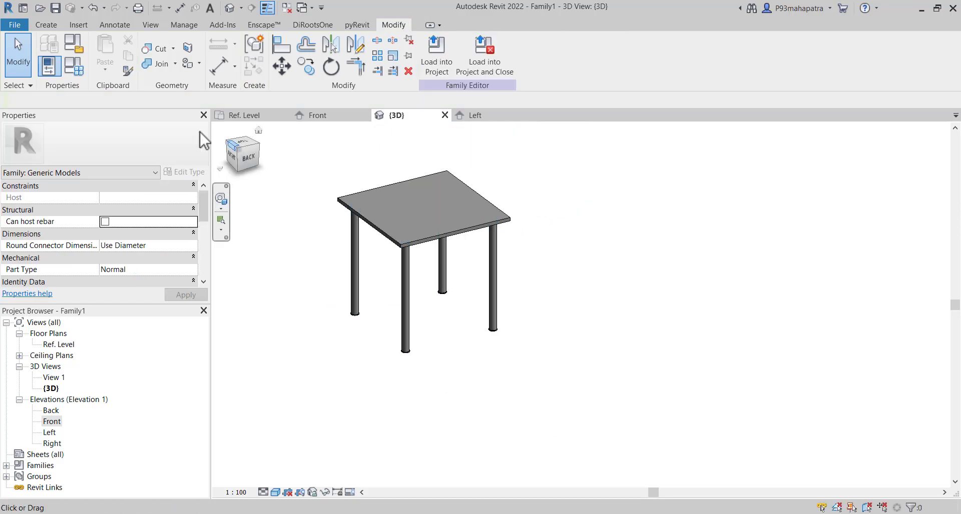
Create a new project from an imperial template
click(14, 24)
mouse_move(71, 88)
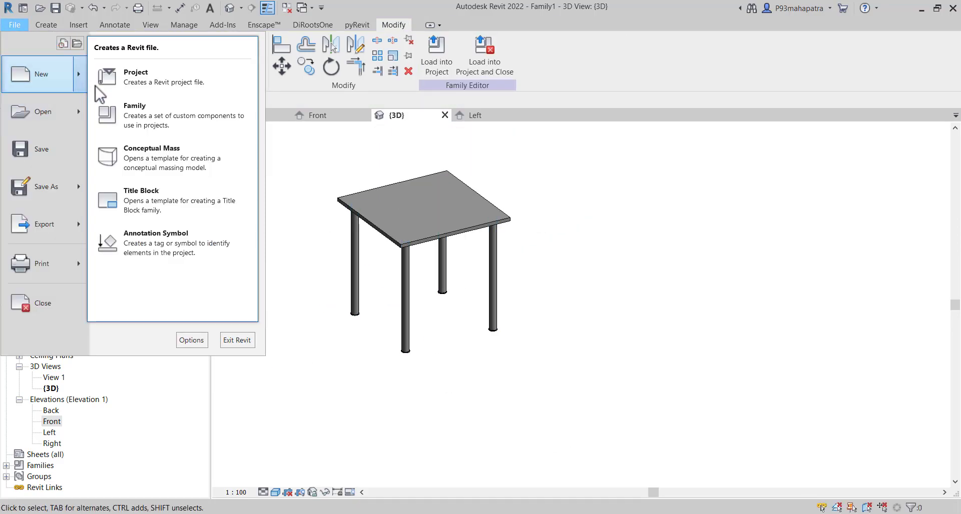
click(133, 77)
click(451, 224)
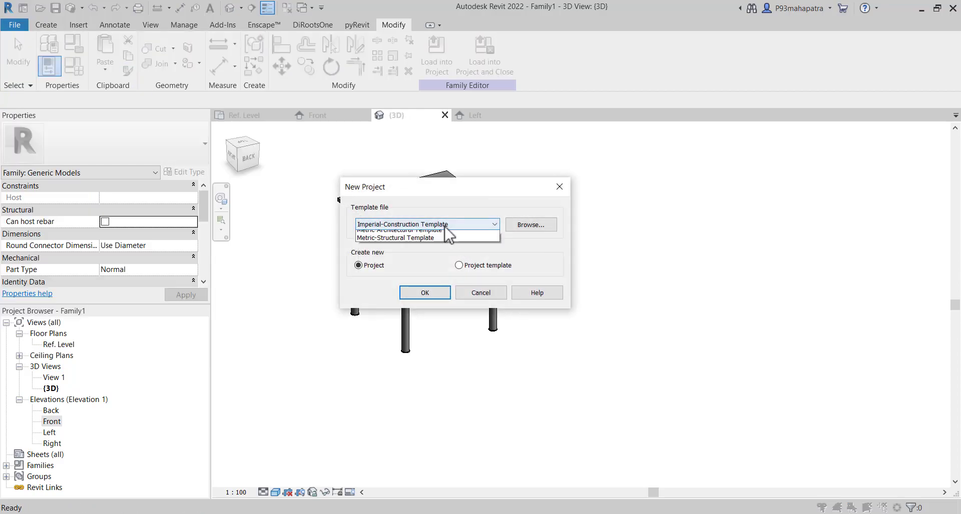
click(401, 252)
click(430, 297)
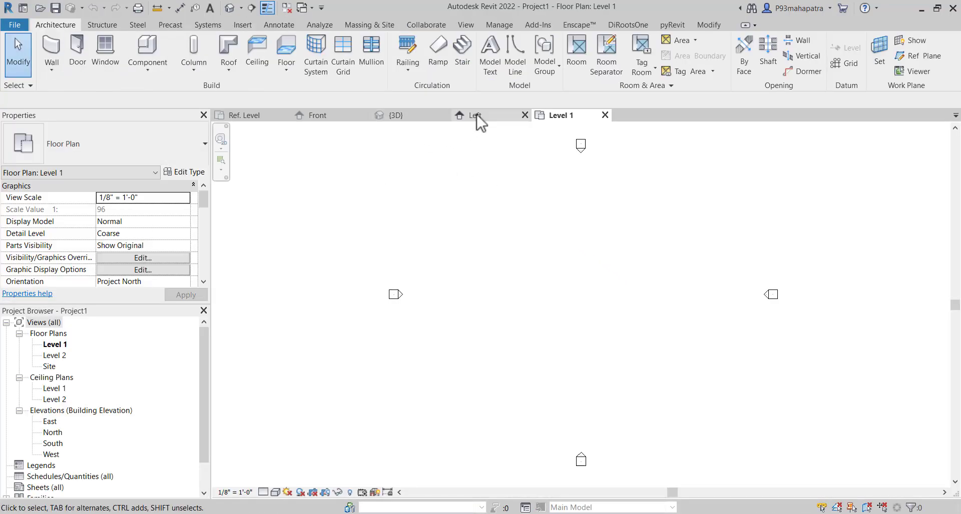
Load the table family into the new project and place one instance on the Level 1 floor plan
click(477, 114)
click(448, 58)
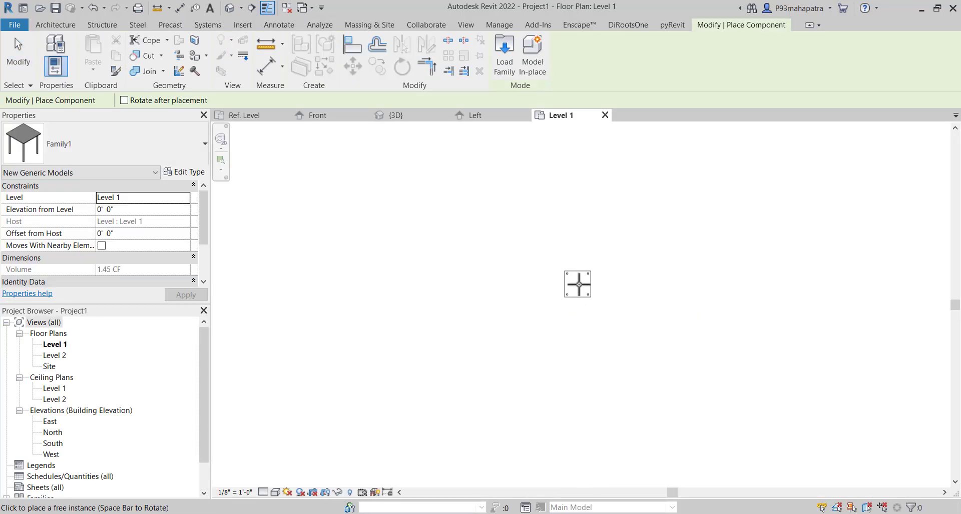
click(604, 281)
key(Escape)
key(Escape)
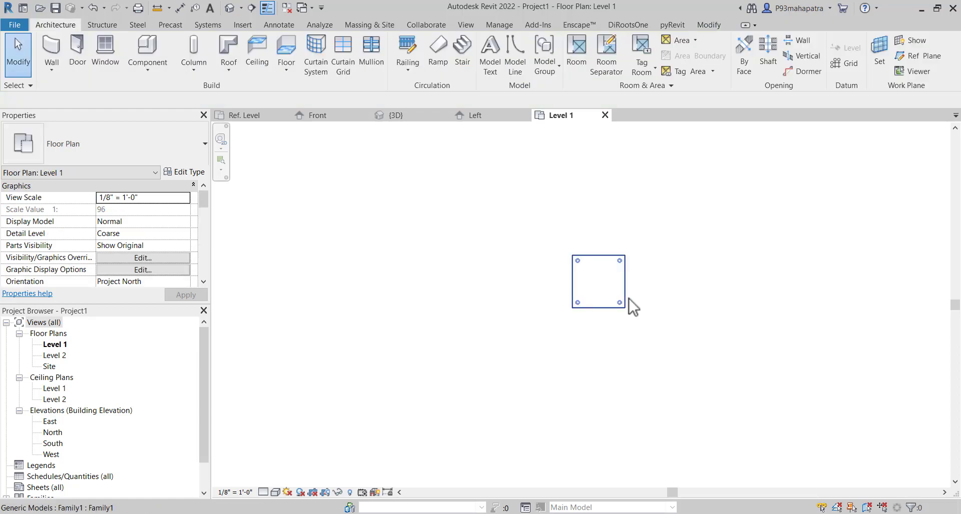
Show the placed table in the project's default 3D view with a shaded visual style, zoomed to fit
click(624, 300)
click(230, 7)
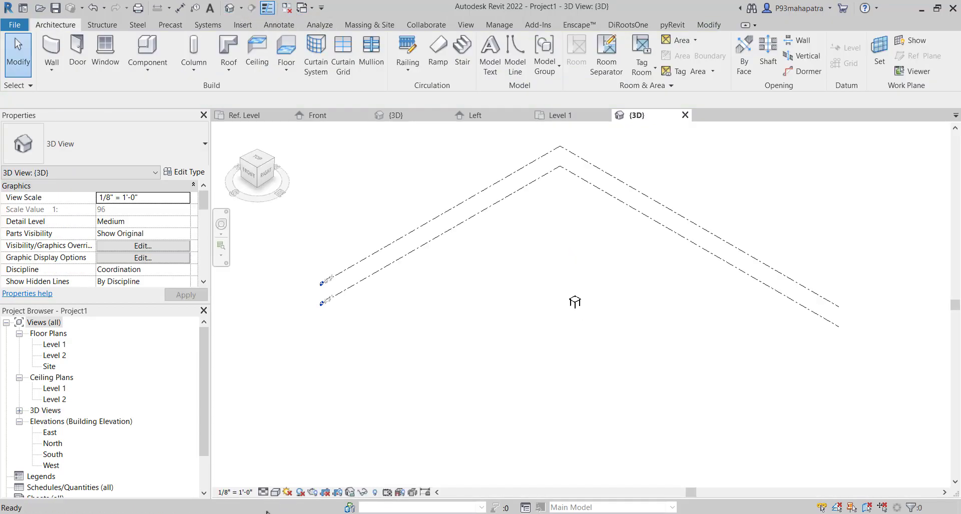
click(275, 492)
click(300, 454)
key(z)
key(f)
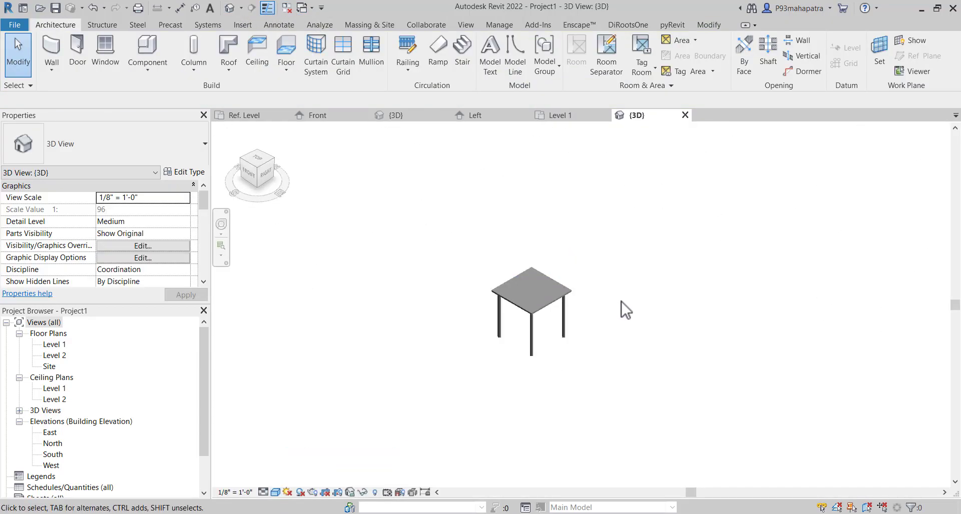
Set the placed table type's Leg Material to Aluminum and its Table Top material to Door - Panel
shift+middle_drag(511, 370, 553, 327)
click(554, 330)
scroll(641, 331, up, 1)
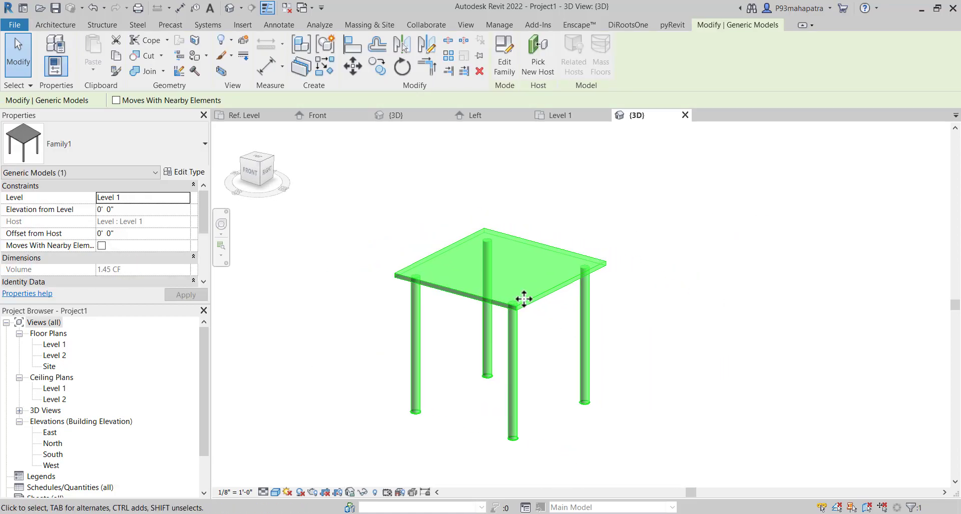
click(178, 173)
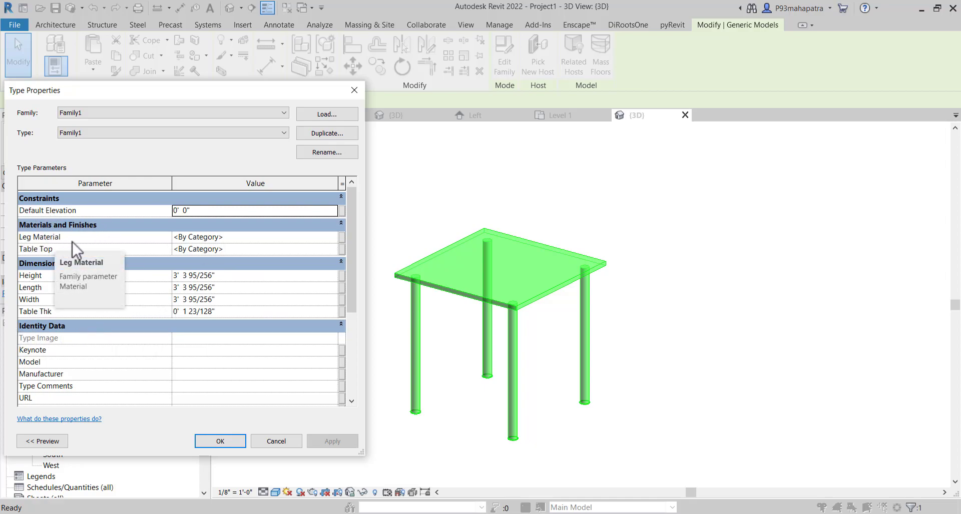
click(335, 240)
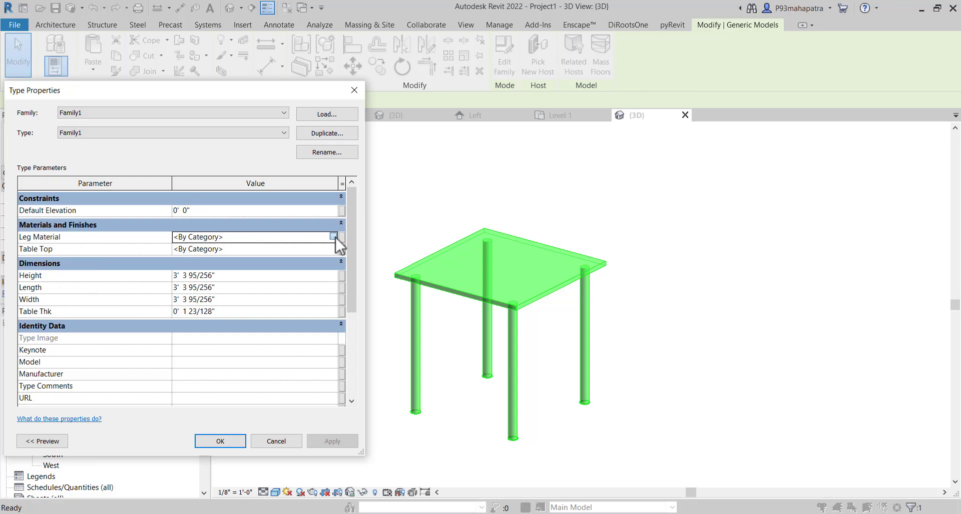
click(334, 236)
click(256, 255)
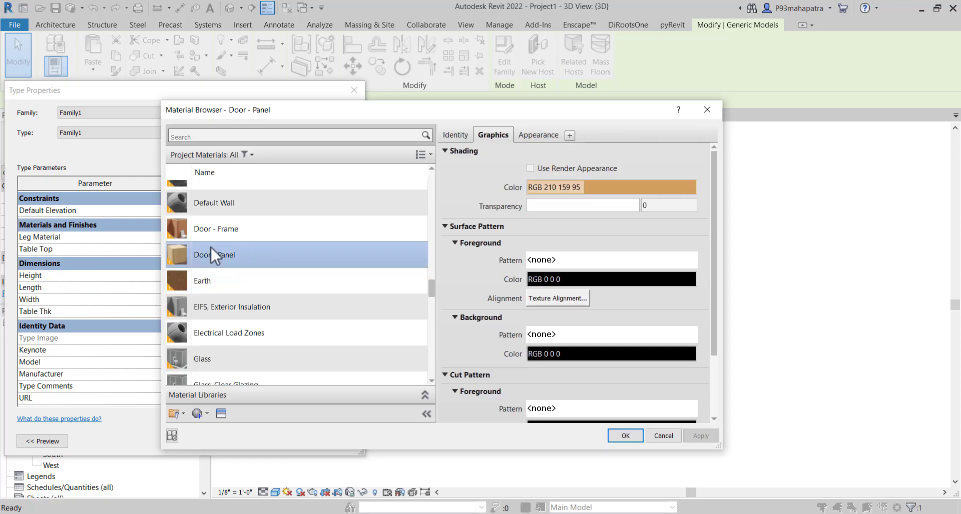
click(622, 436)
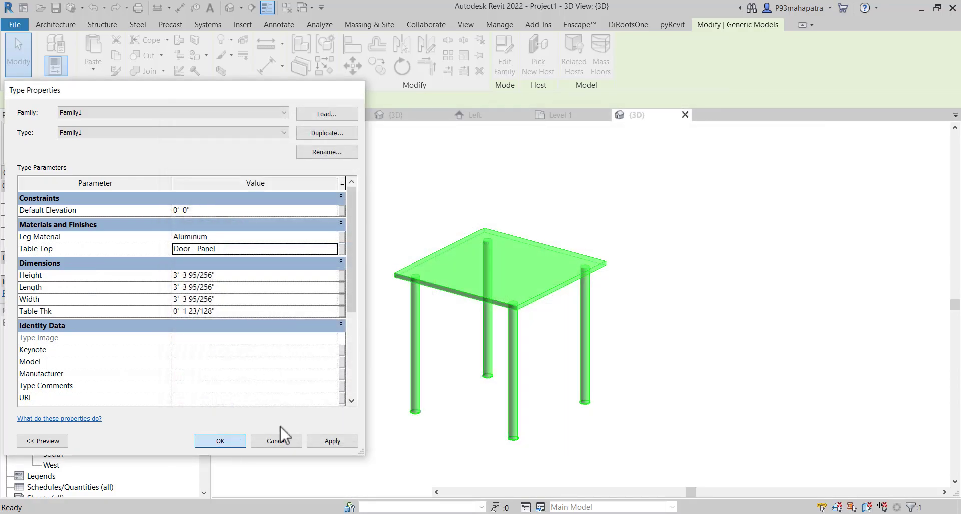
key(Return)
click(337, 385)
scroll(671, 364, up, 2)
scroll(404, 281, down, 1)
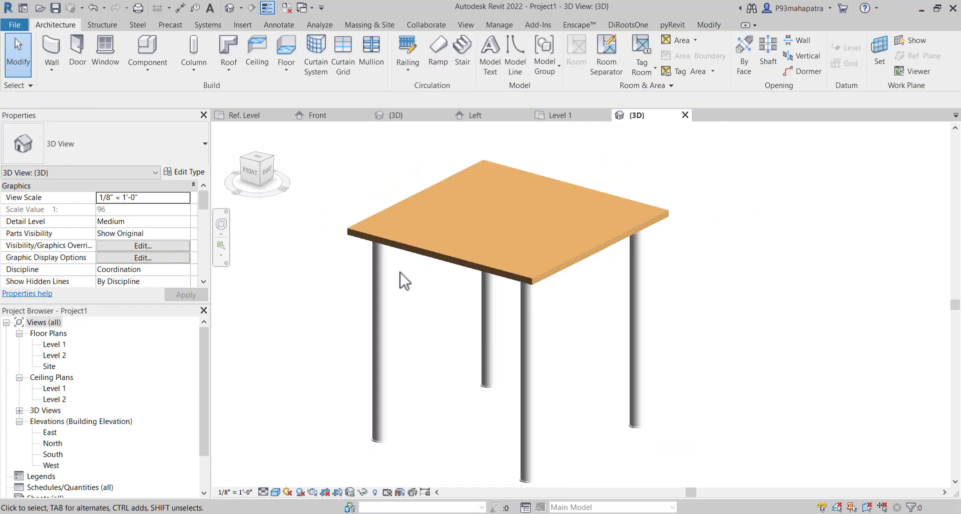
scroll(404, 281, down, 2)
mouse_move(671, 399)
middle_down()
mouse_move(476, 326)
mouse_move(678, 403)
middle_up()
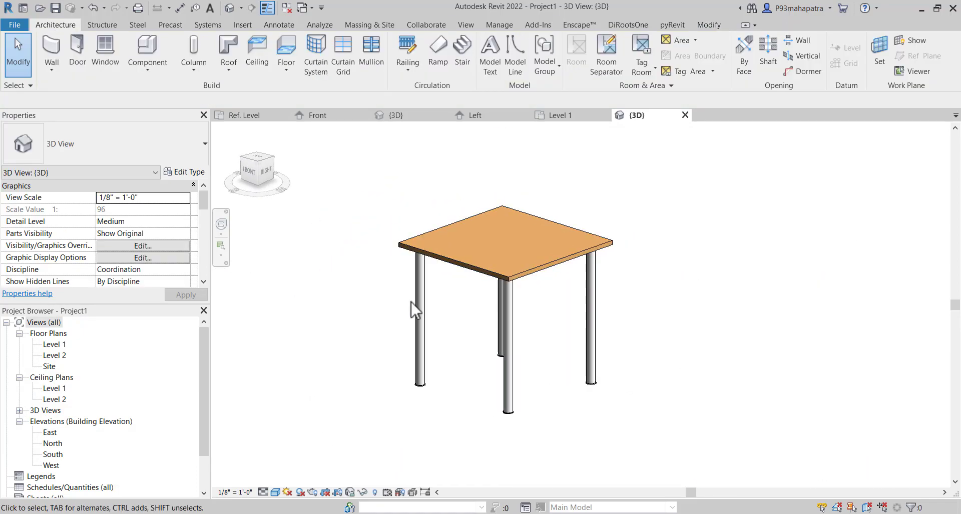
Set the table type's Height, Length and Width to 4' each and apply the changes
click(179, 172)
key(Escape)
click(450, 264)
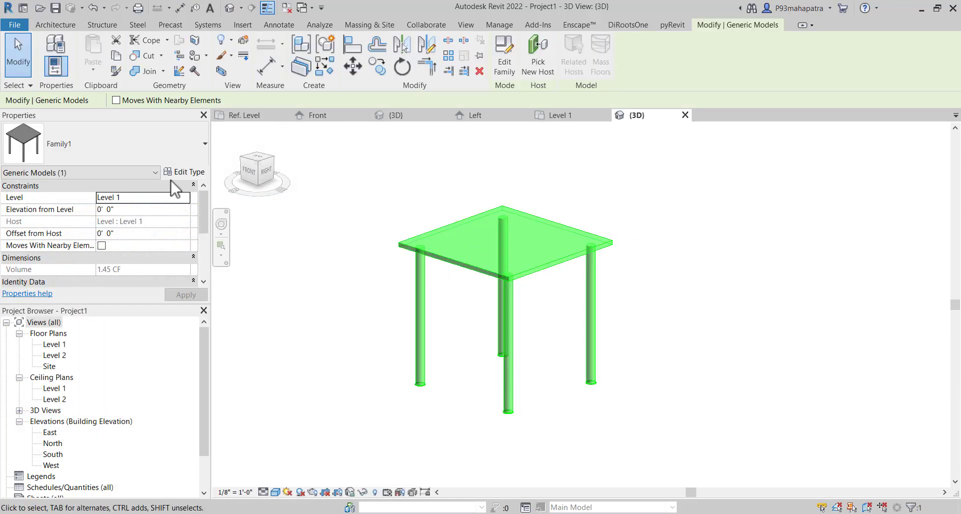
click(173, 175)
click(230, 278)
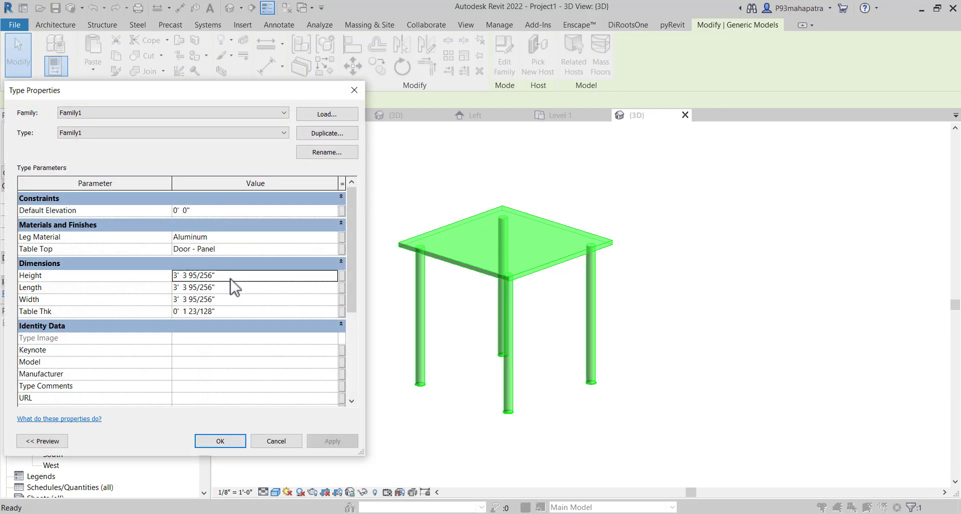
text(4)
key(Tab)
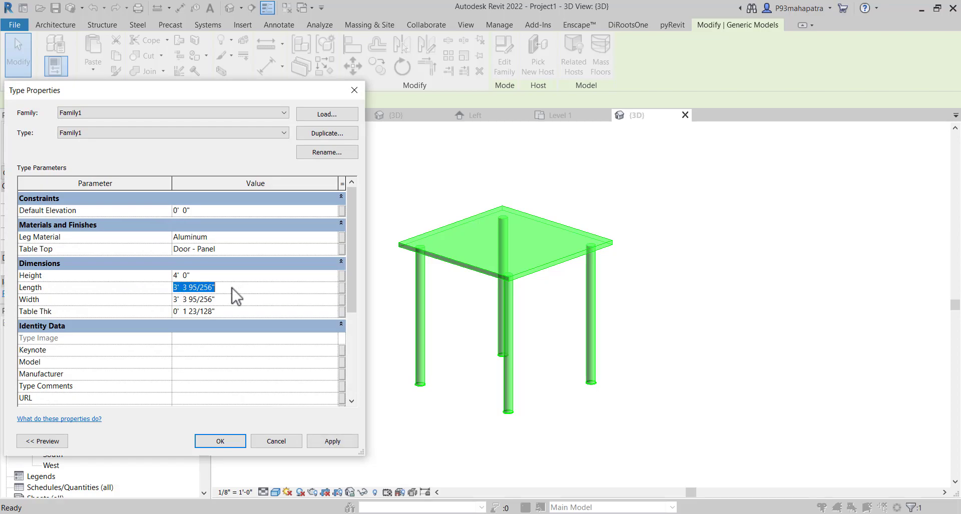
text(4)
key(Tab)
text(4)
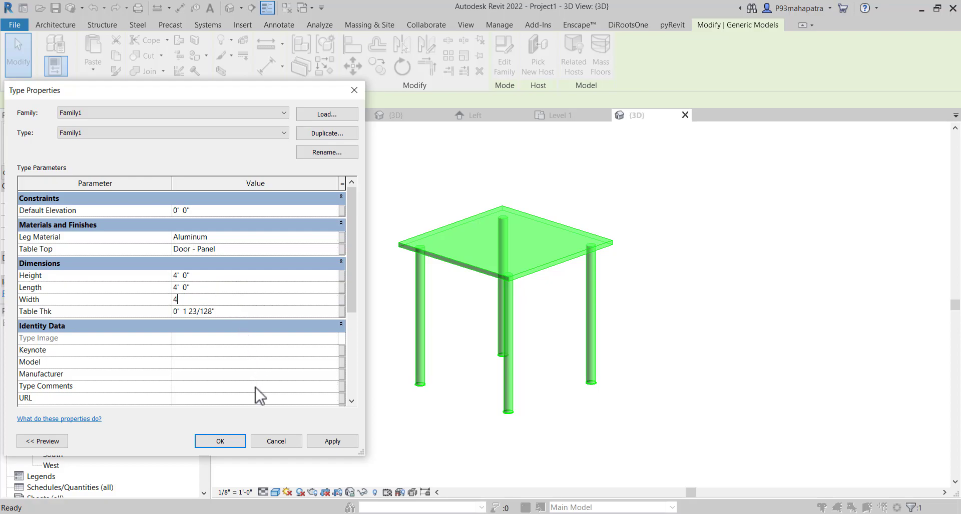
click(322, 440)
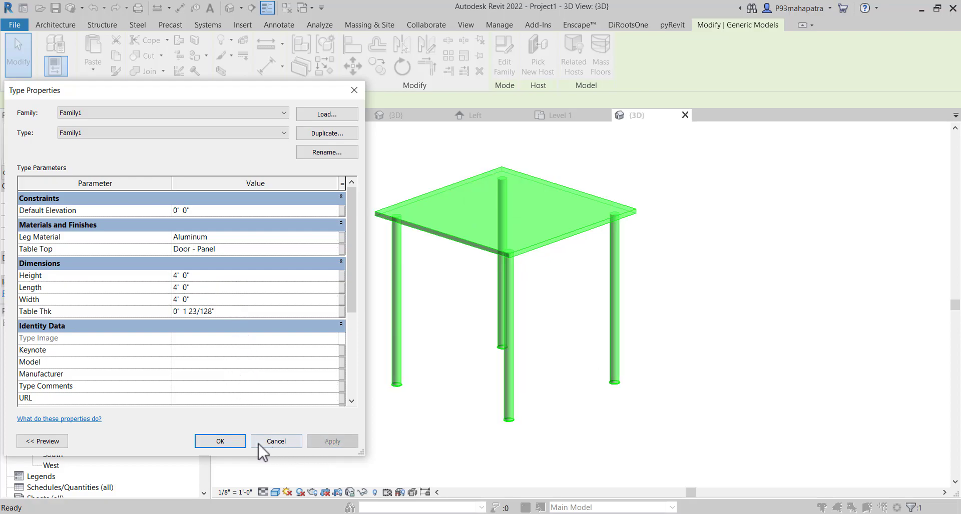
click(291, 441)
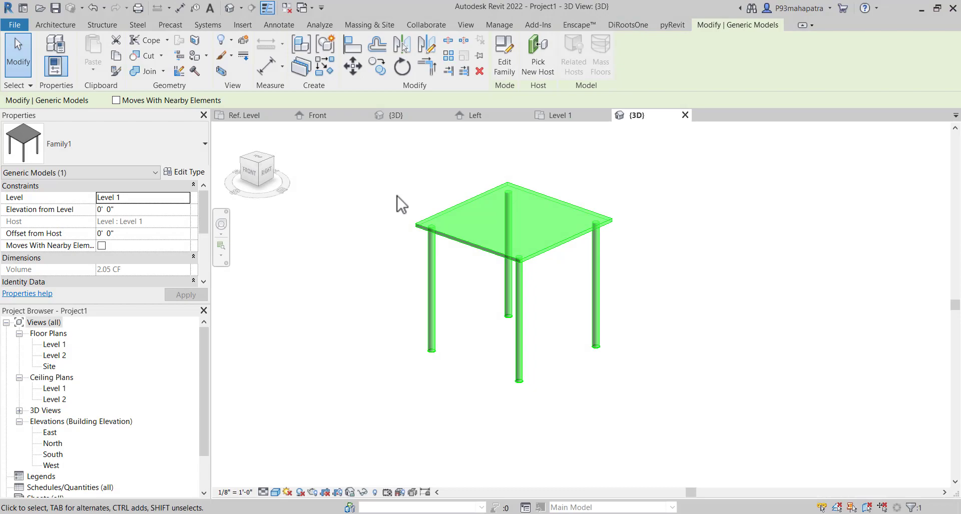
key(Escape)
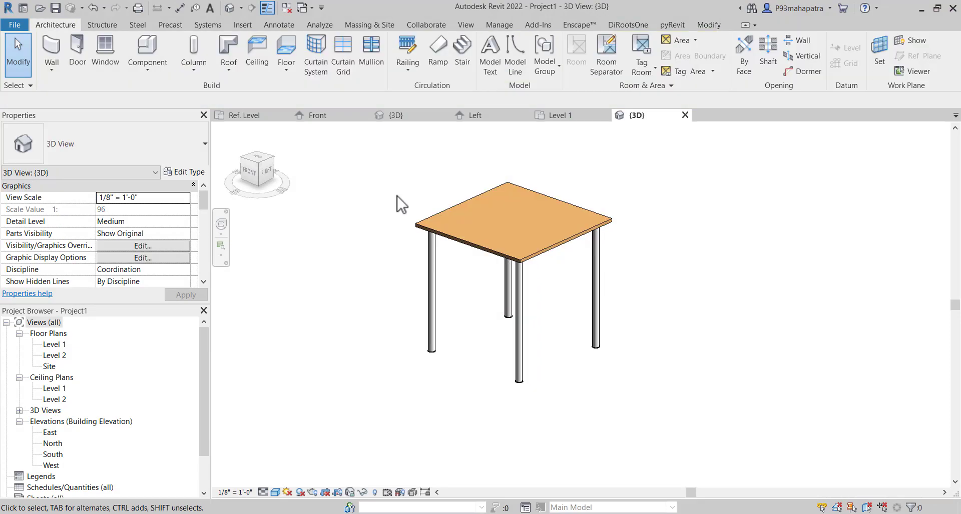
Look at the sizes available for the Single-Flush door as an example of family types, without placing a door
click(77, 50)
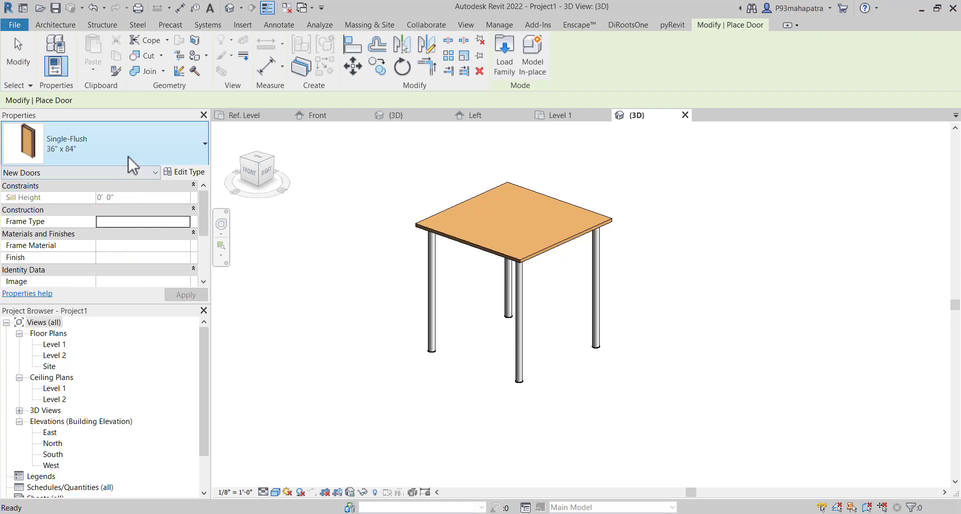
click(128, 157)
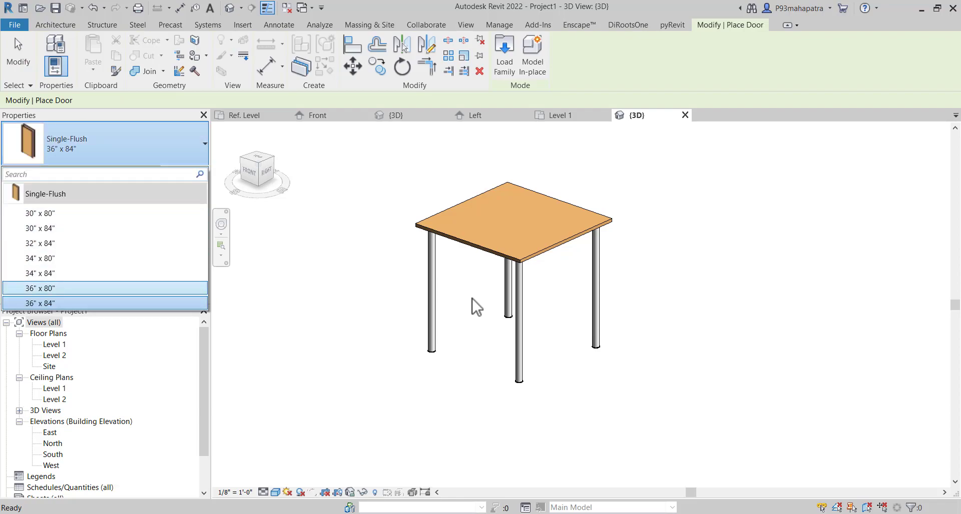
key(Escape)
key(Escape)
Check which types are available for the placed table in the 3D view, without changing its type
click(467, 250)
click(87, 161)
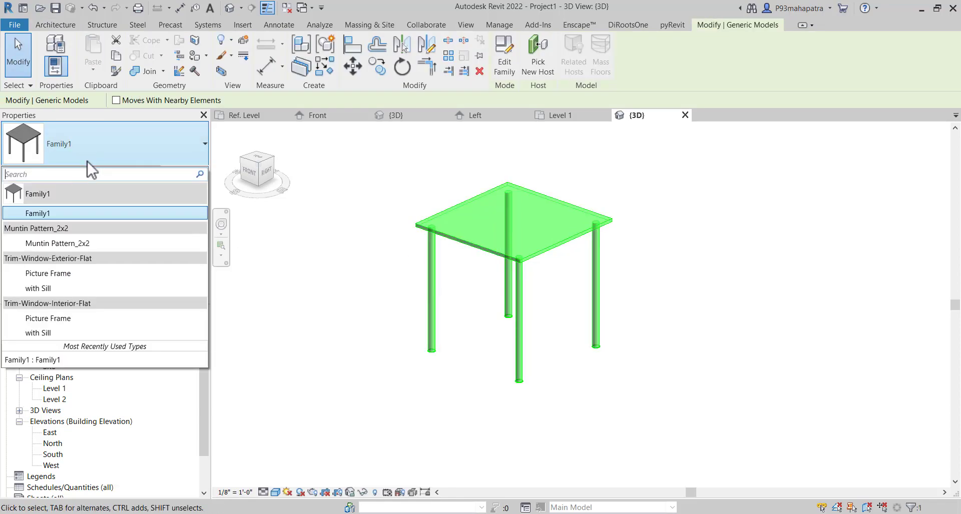
click(359, 254)
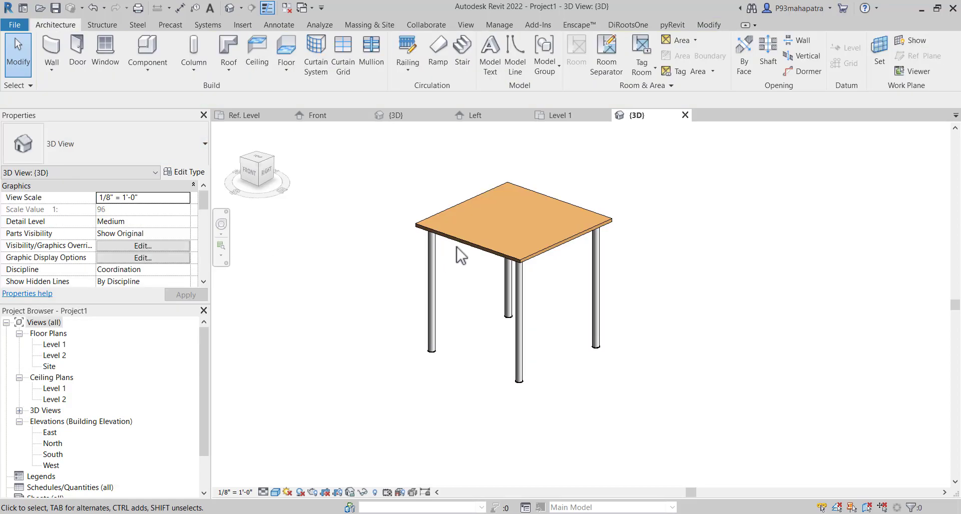
Return to the table family's Left elevation and create a new family type named 1000 x 1000
click(561, 115)
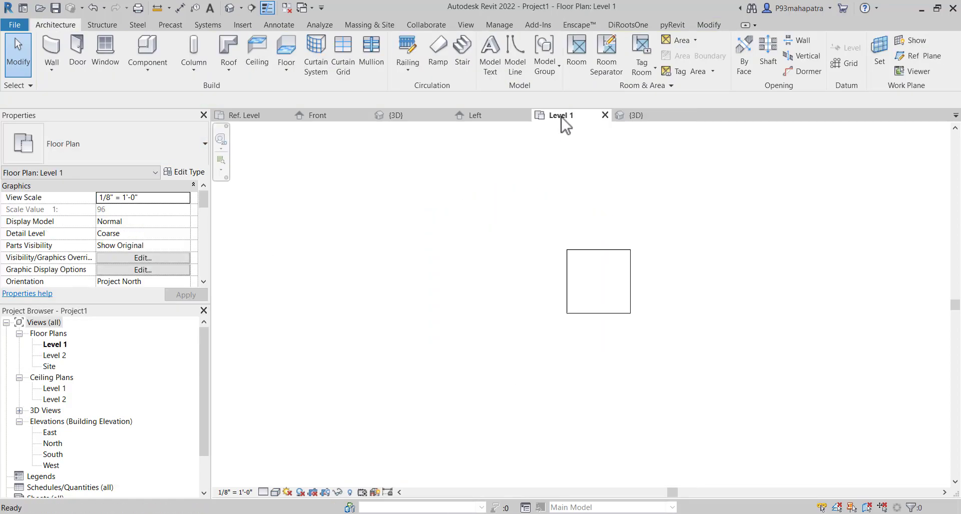
click(488, 120)
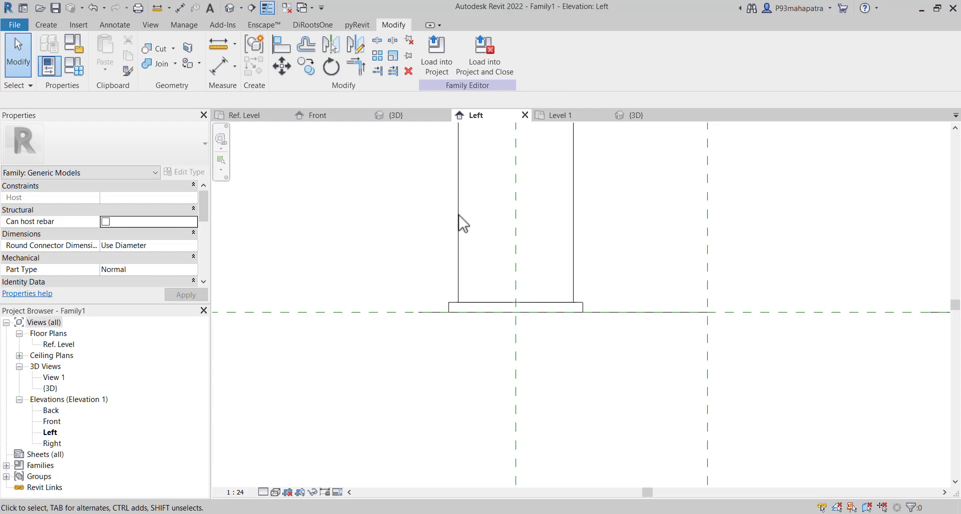
scroll(462, 224, down, 5)
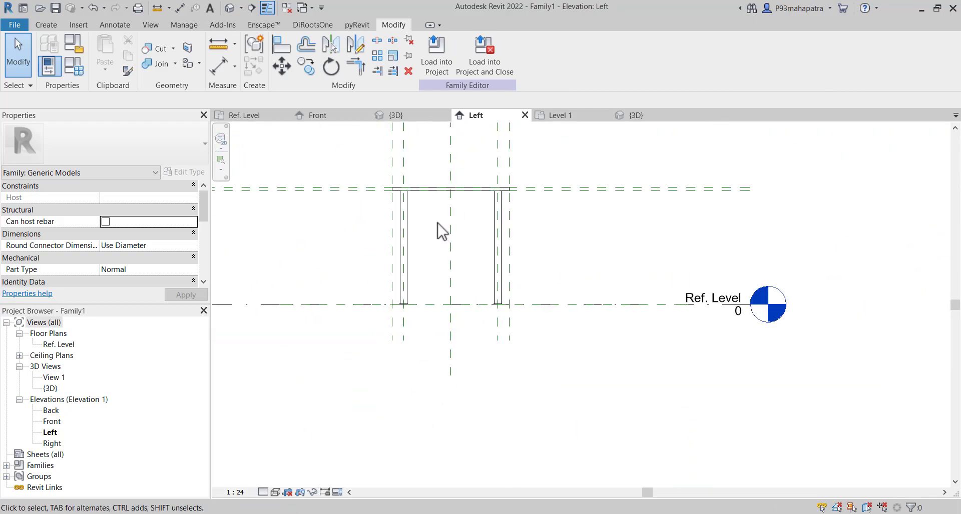
click(50, 68)
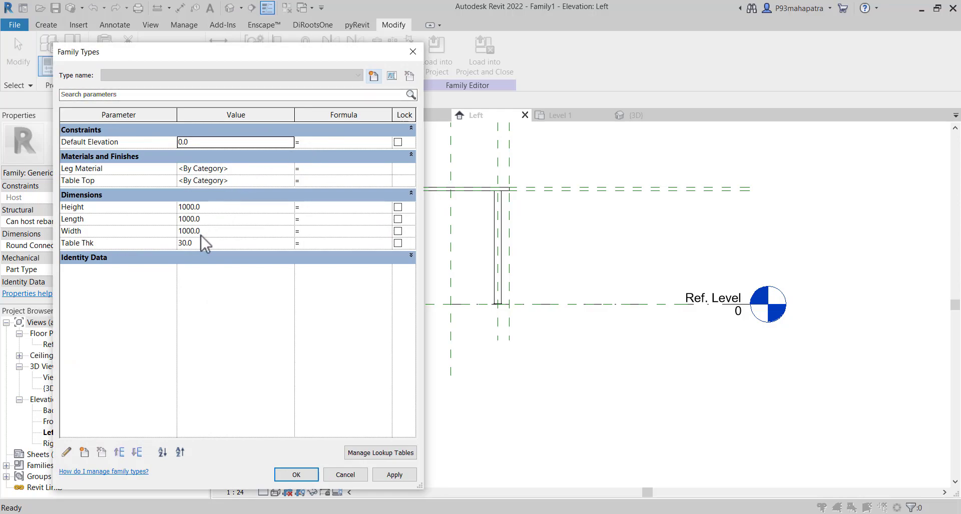
click(374, 77)
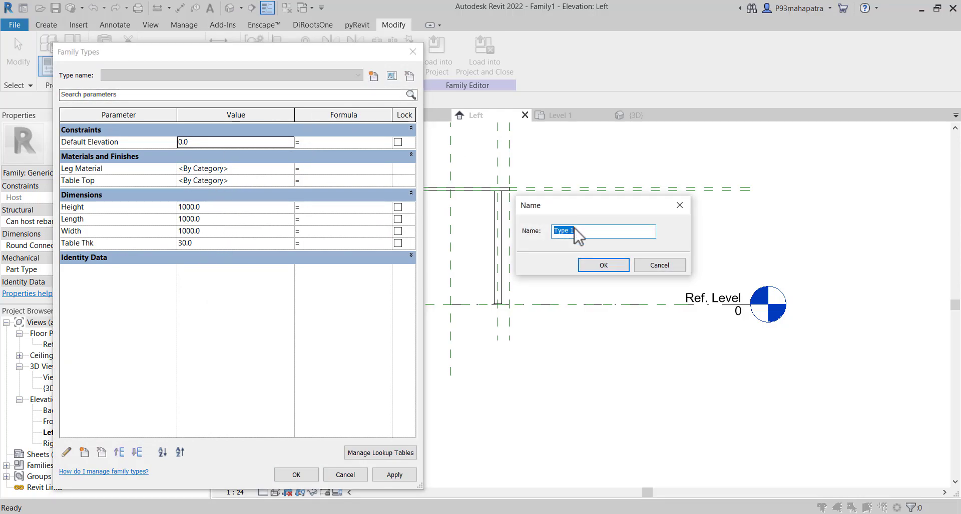
text(100 x )
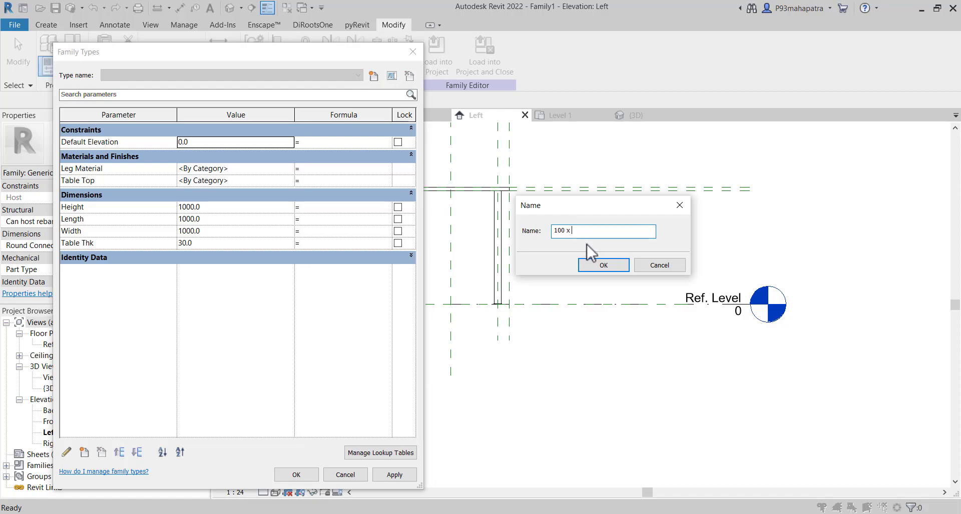
text(1000)
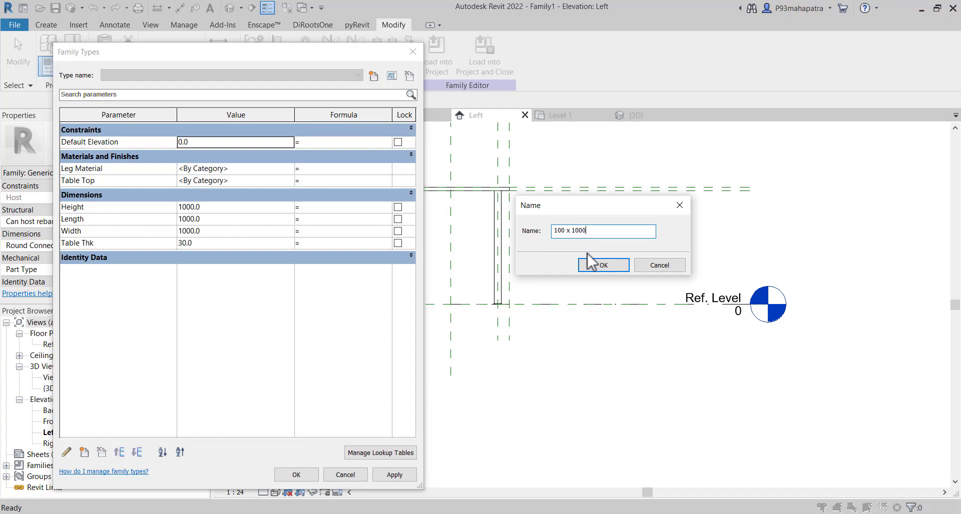
click(565, 231)
text(0)
click(612, 264)
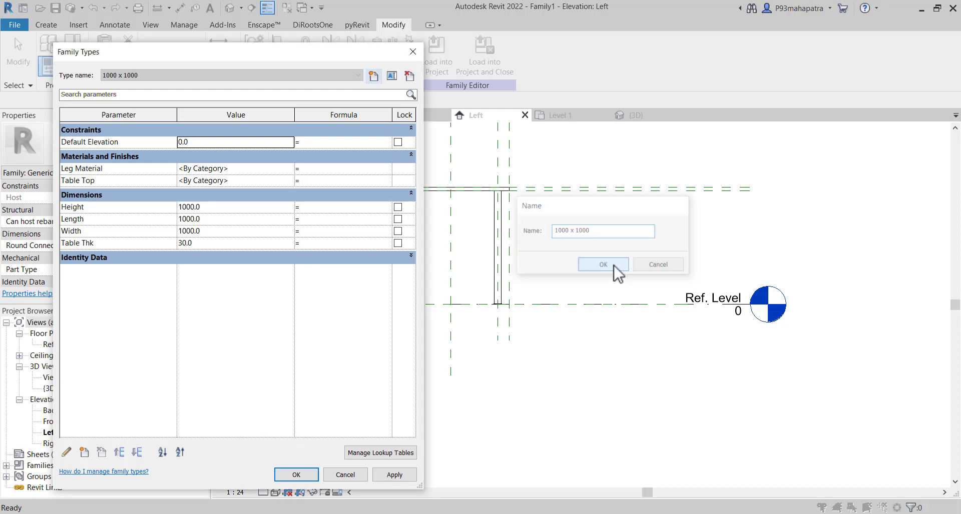
Set the 1000 x 1000 type's Height to 800, Length to 1000 and Width to 800, and apply the values
click(224, 206)
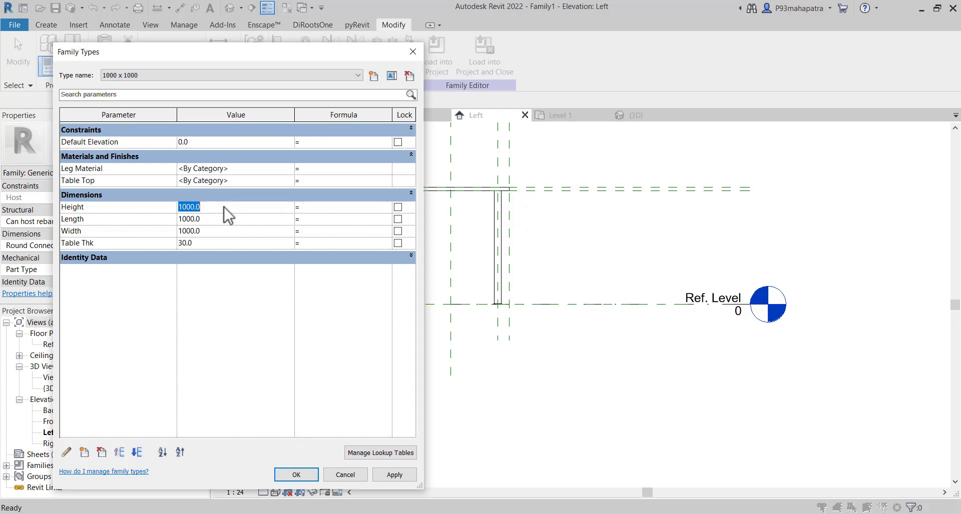
text(800)
click(226, 219)
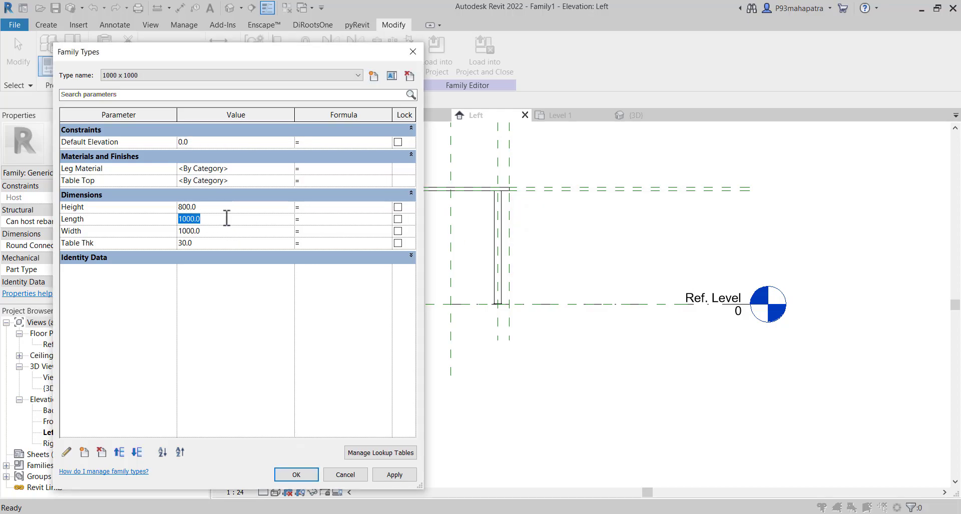
text(800)
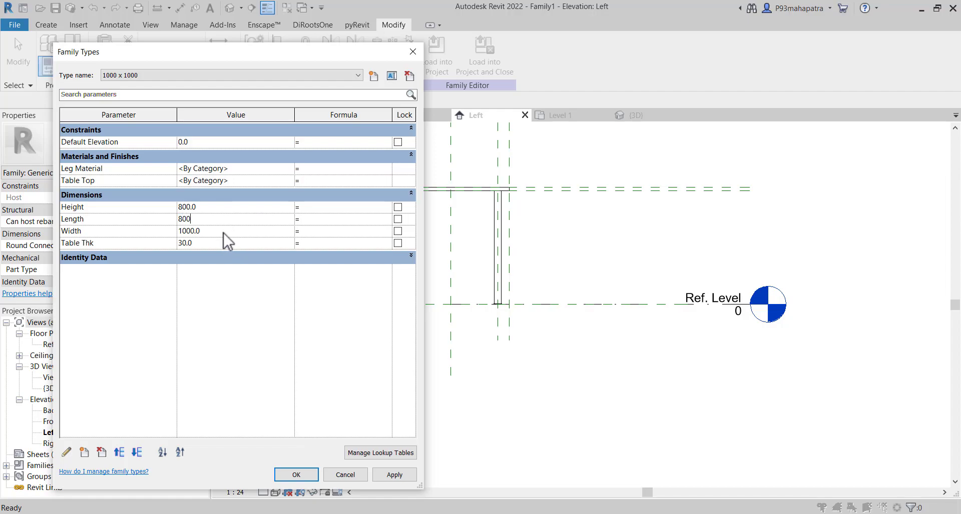
click(223, 232)
text(800)
click(218, 220)
text(1000)
key(Return)
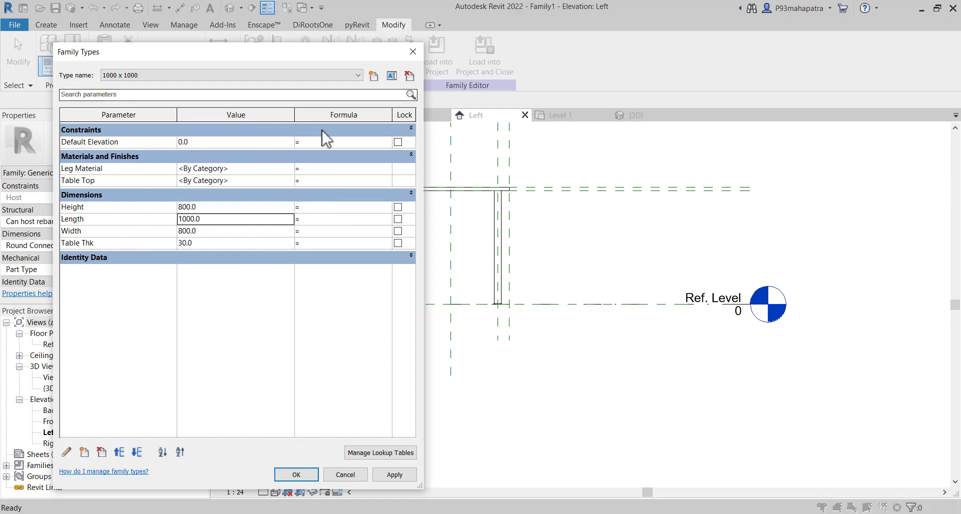
click(388, 474)
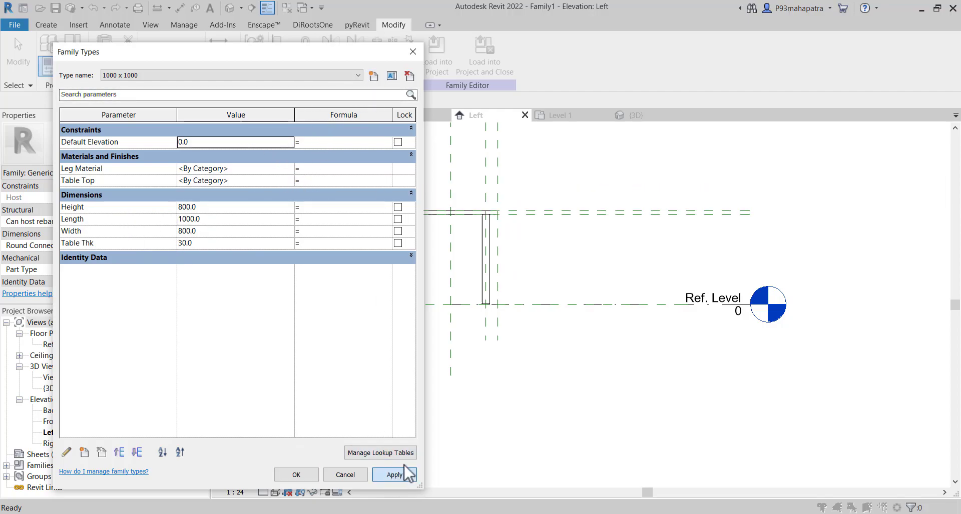
Create a second family type named Type 2 - 800 x 800
click(373, 76)
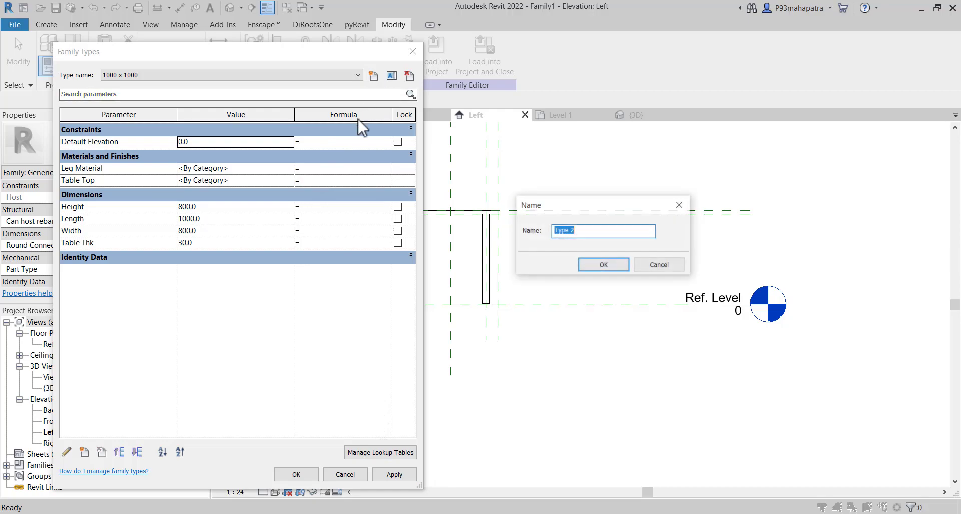
click(587, 237)
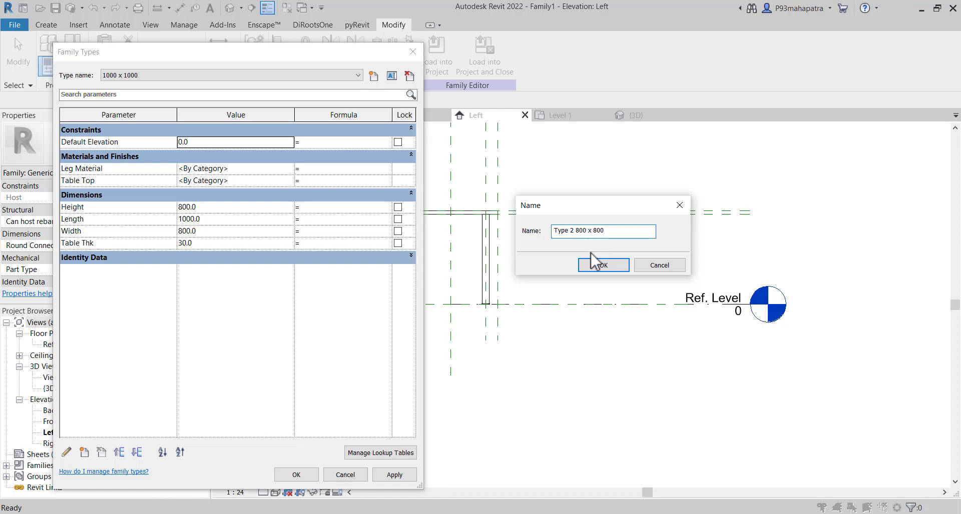
text(-)
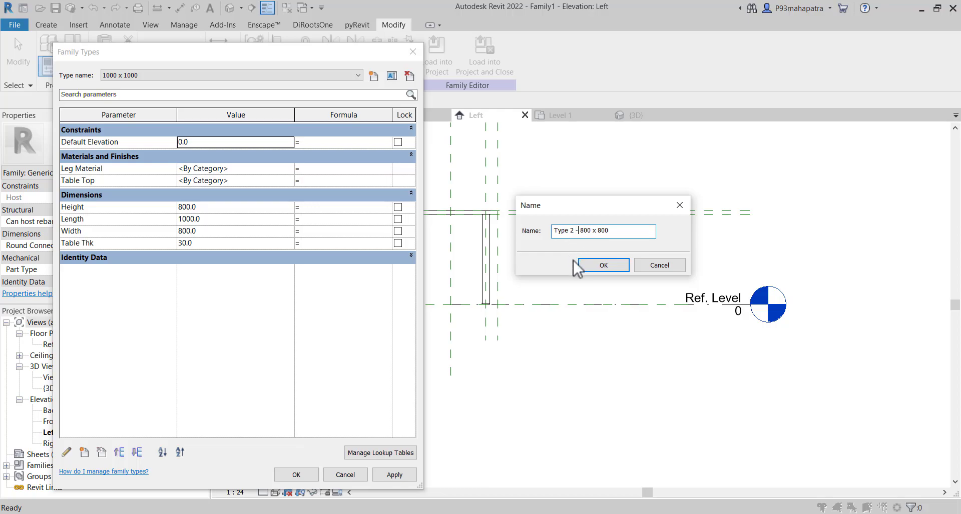
click(599, 265)
Switch back to the 1000 x 1000 type and set its Height and Width to 1000 each
click(312, 78)
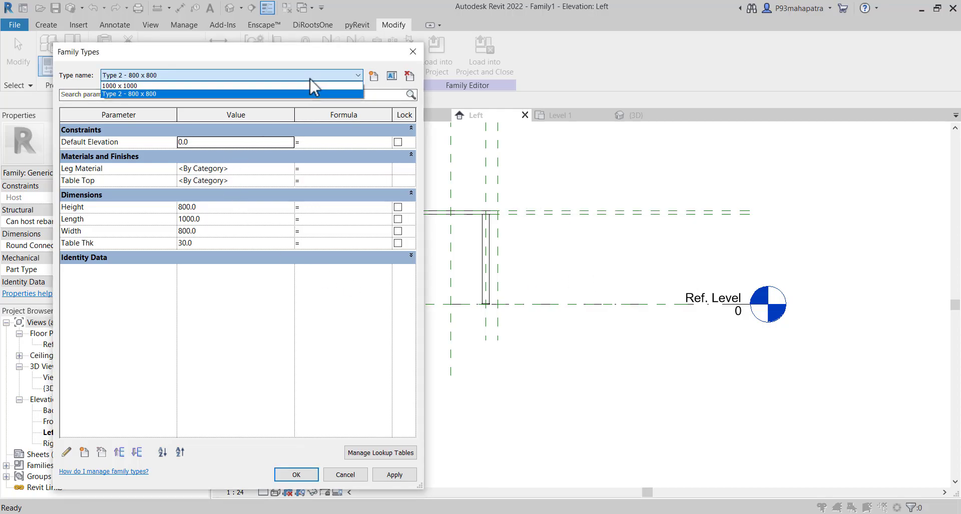
click(219, 86)
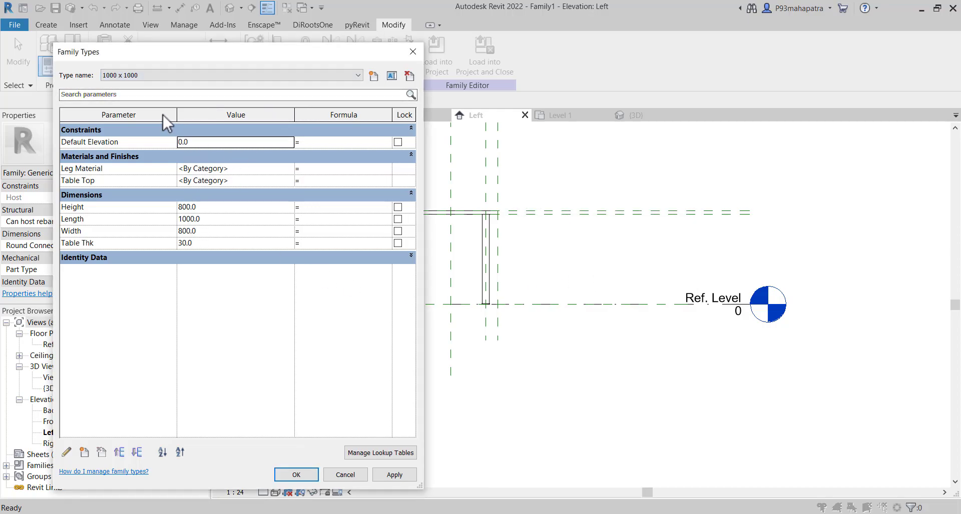
click(207, 211)
text(100)
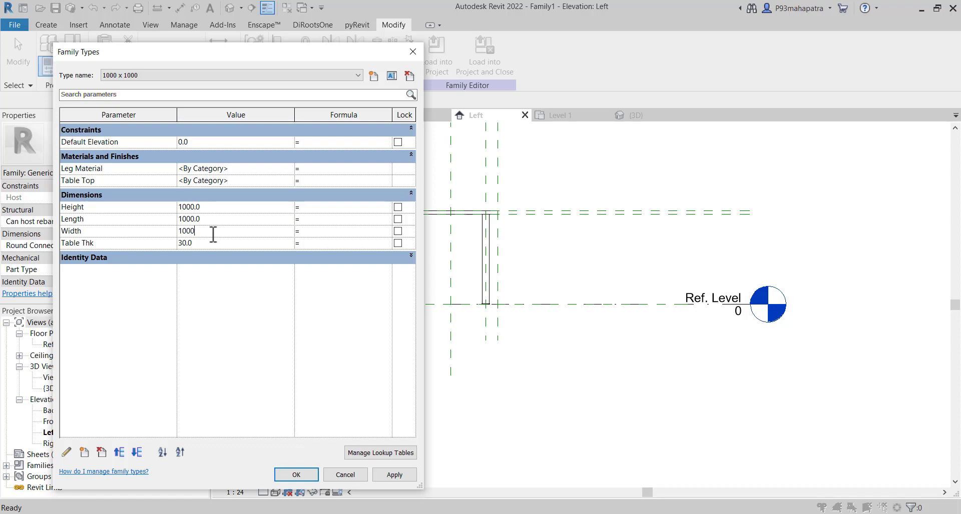
click(213, 234)
text(1000)
key(Return)
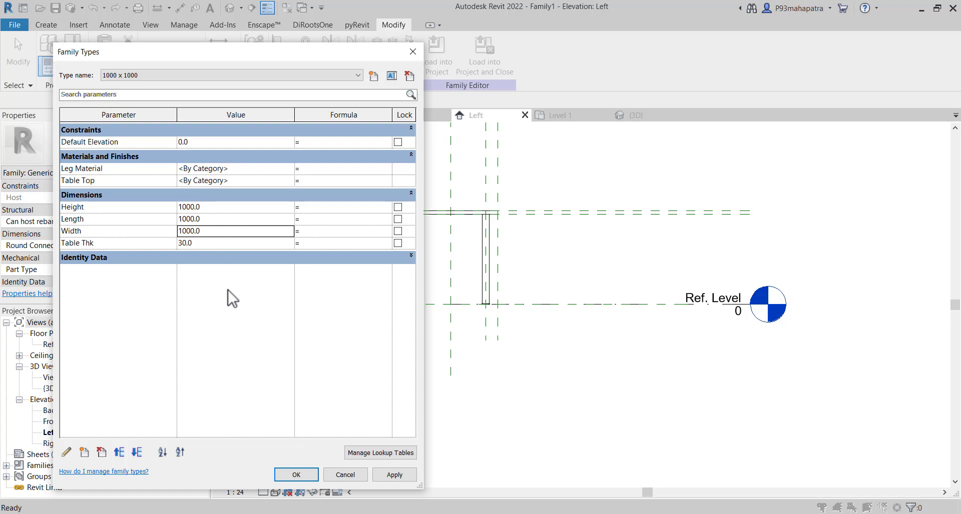
Rename the 1000 x 1000 type as Type 1 - 1000 x 1000 and apply the changes
click(392, 76)
click(556, 231)
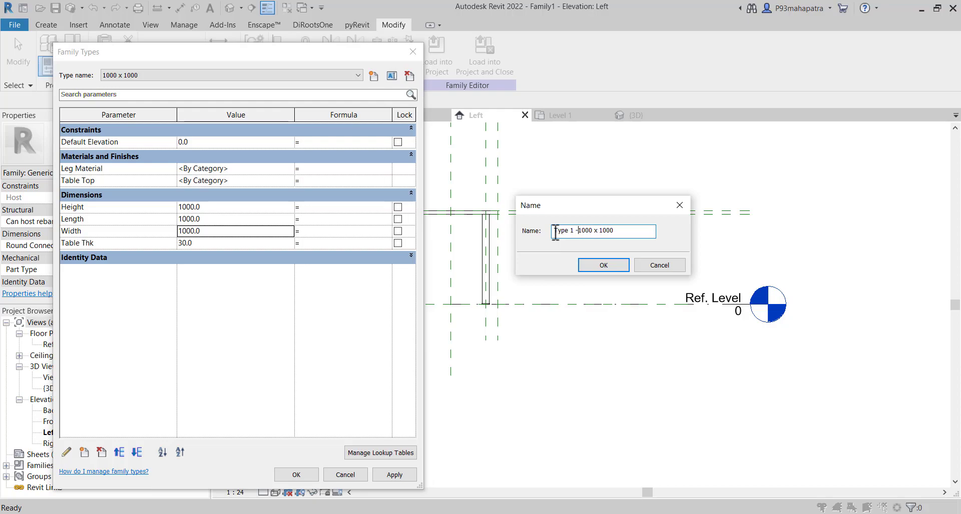
text(Type 1 -)
click(618, 268)
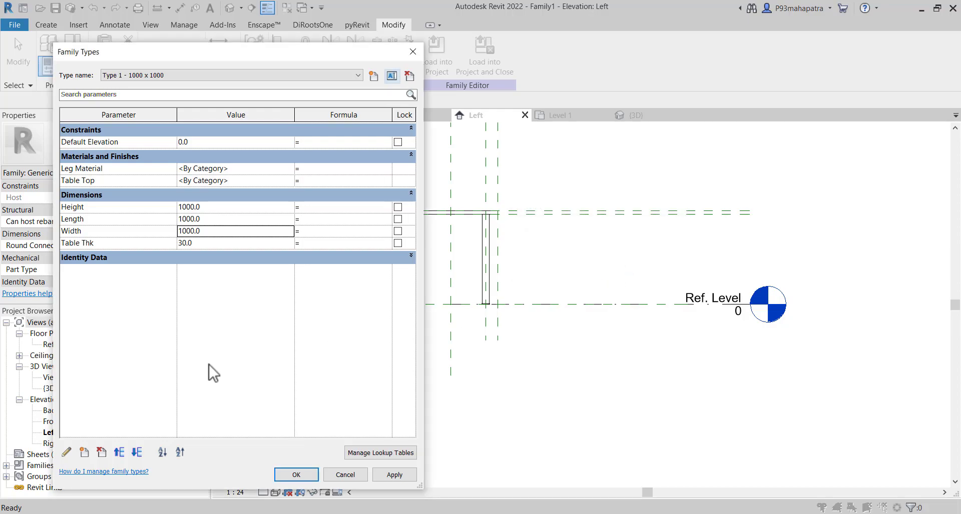
click(392, 472)
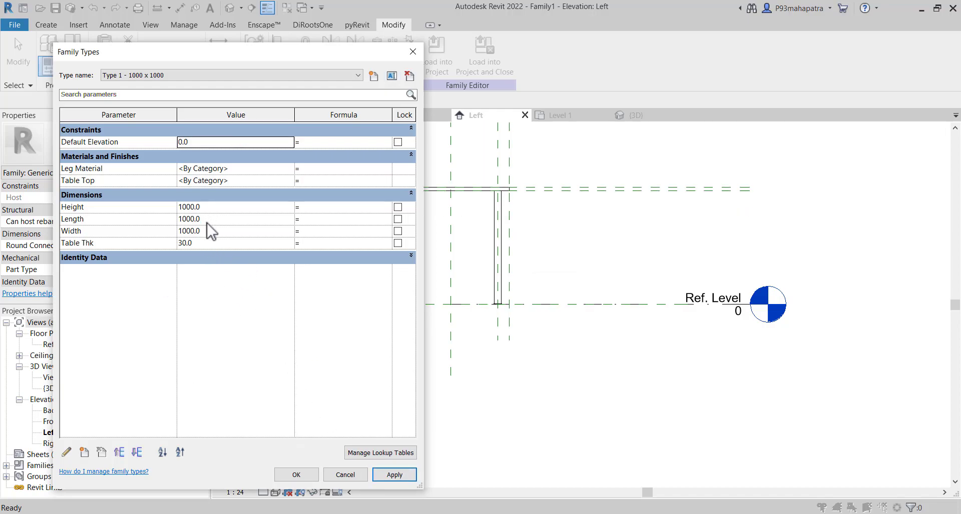
Compare the two family types, then load the family into the project, overwriting the existing version and its parameter values
click(198, 76)
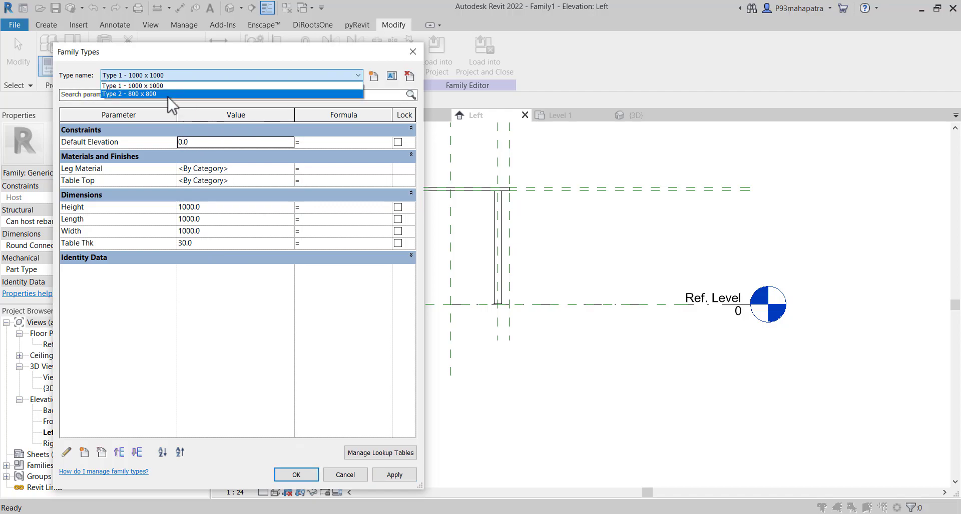
click(165, 96)
click(190, 76)
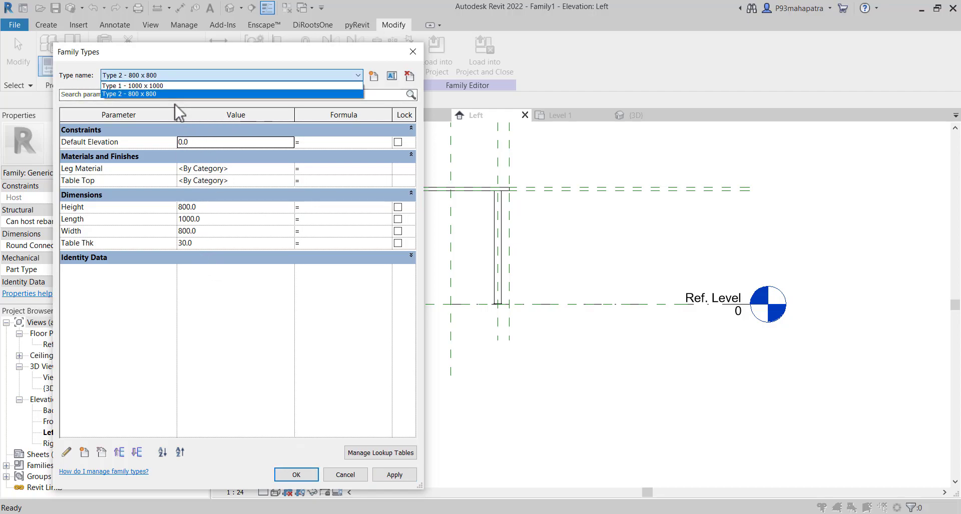
click(167, 85)
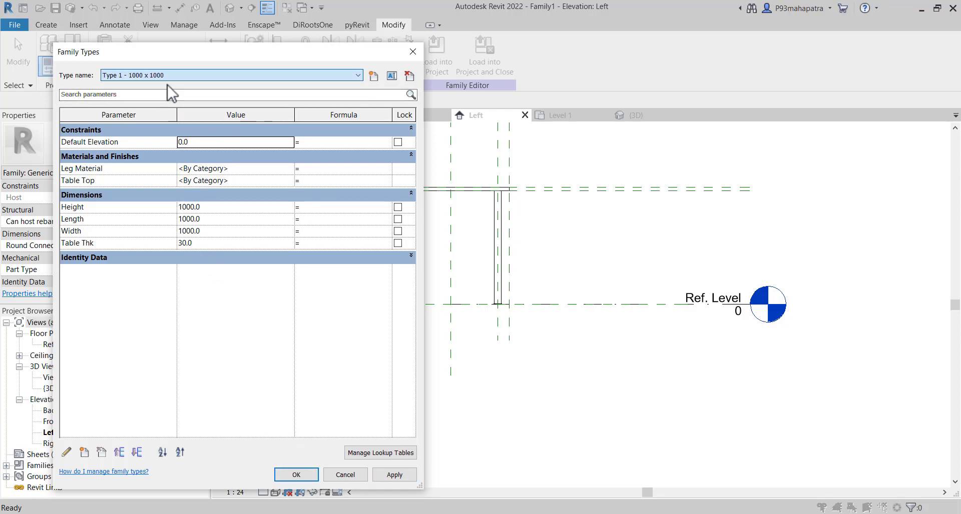
click(309, 475)
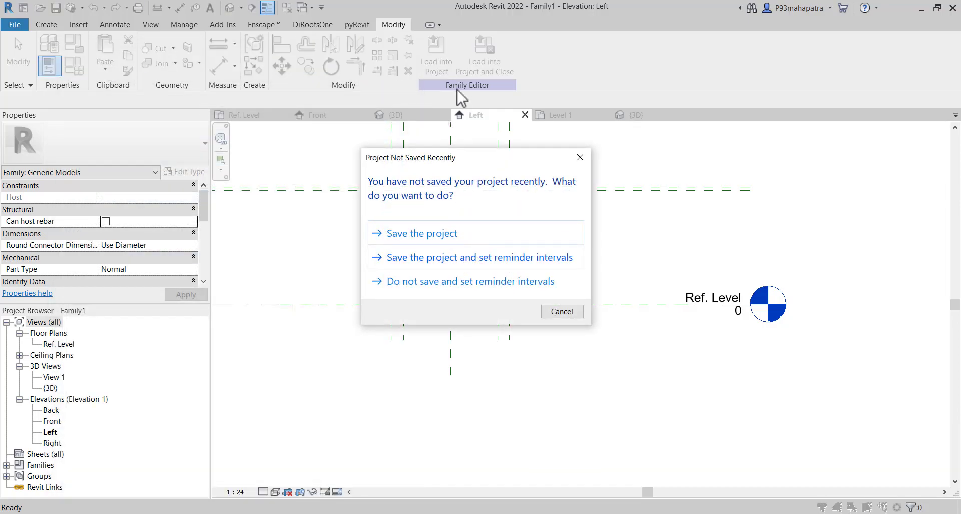
key(Escape)
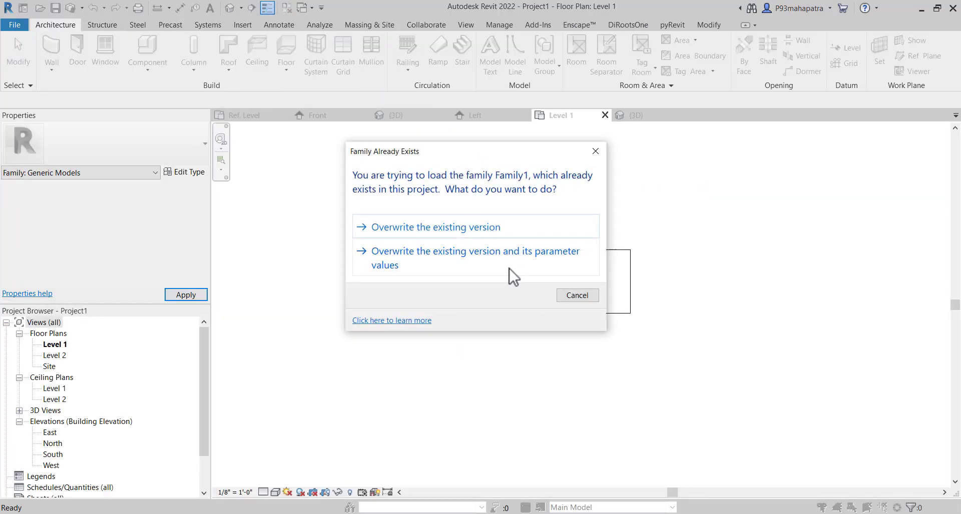
click(396, 254)
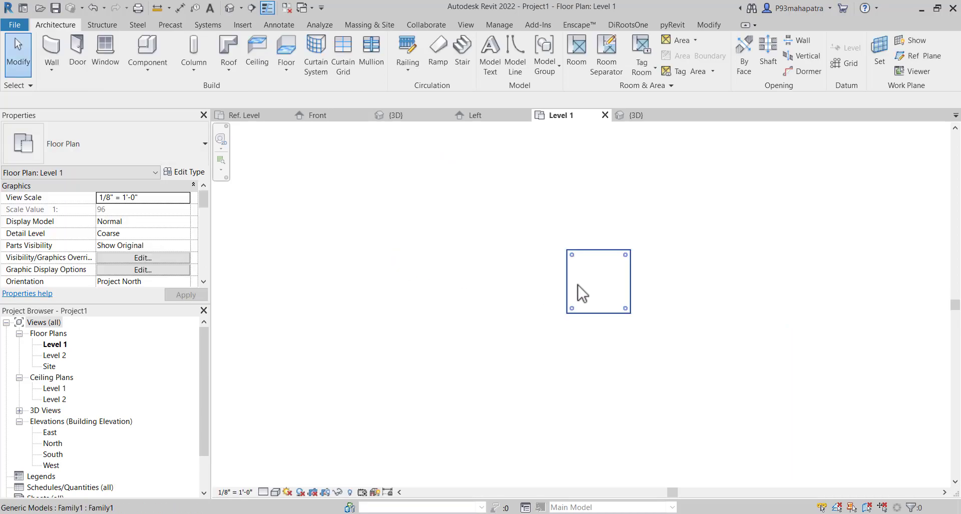
Change the placed table in the project's 3D view to Type 1 - 1000 x 1000
click(564, 274)
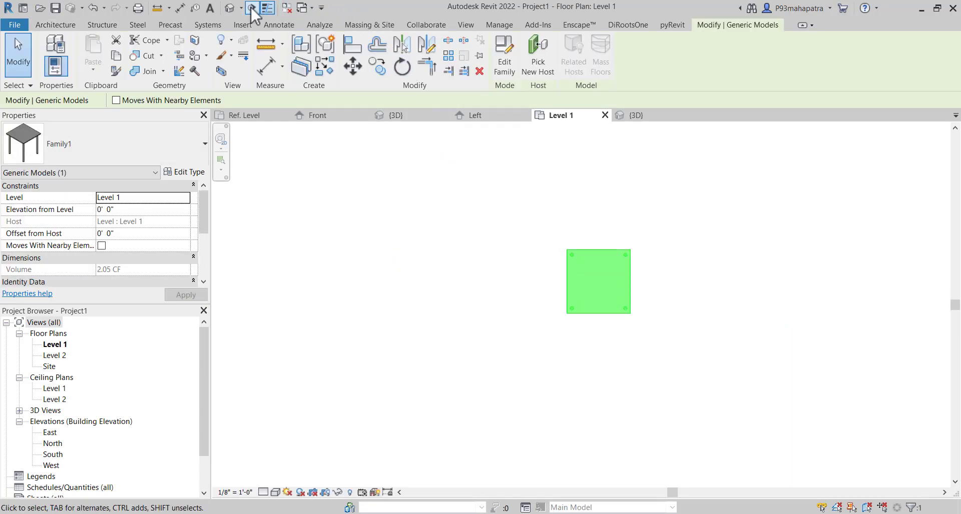
click(632, 116)
click(404, 240)
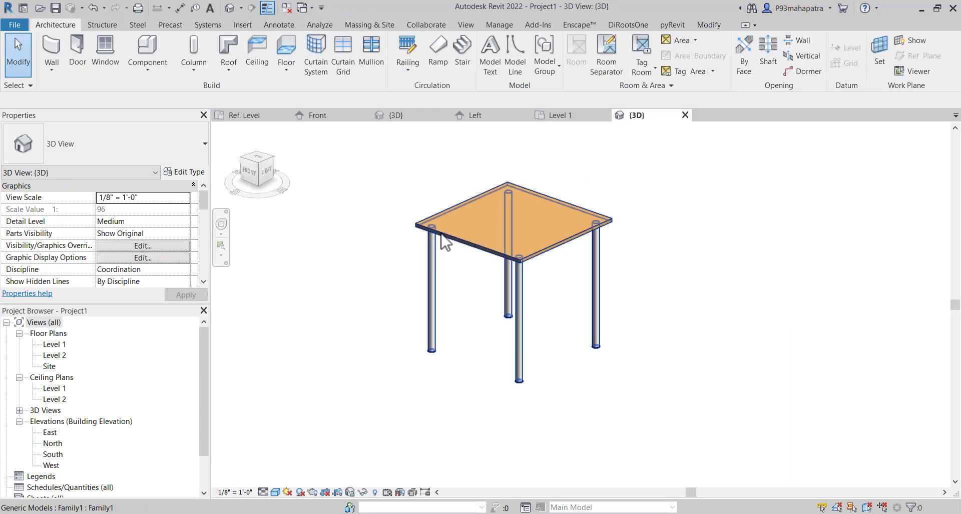
scroll(527, 244, up, 5)
click(509, 266)
click(150, 149)
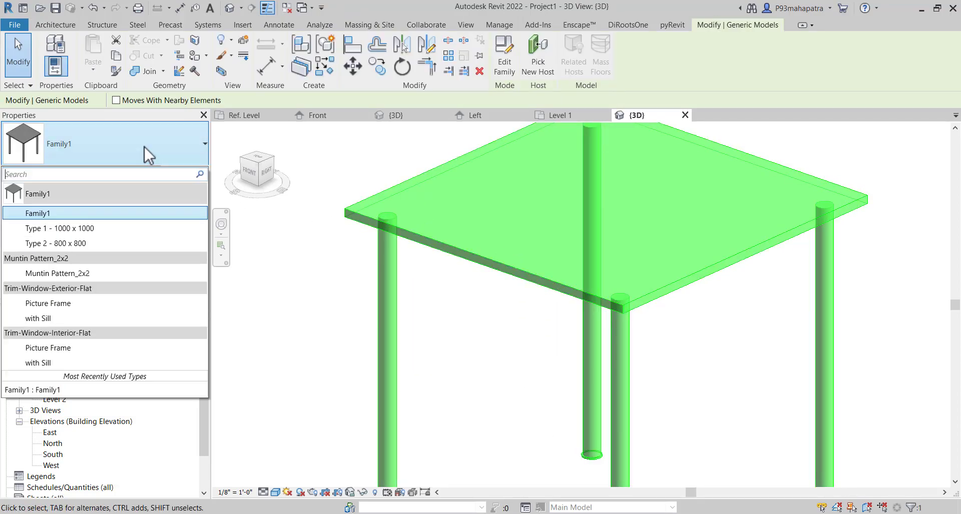
click(98, 226)
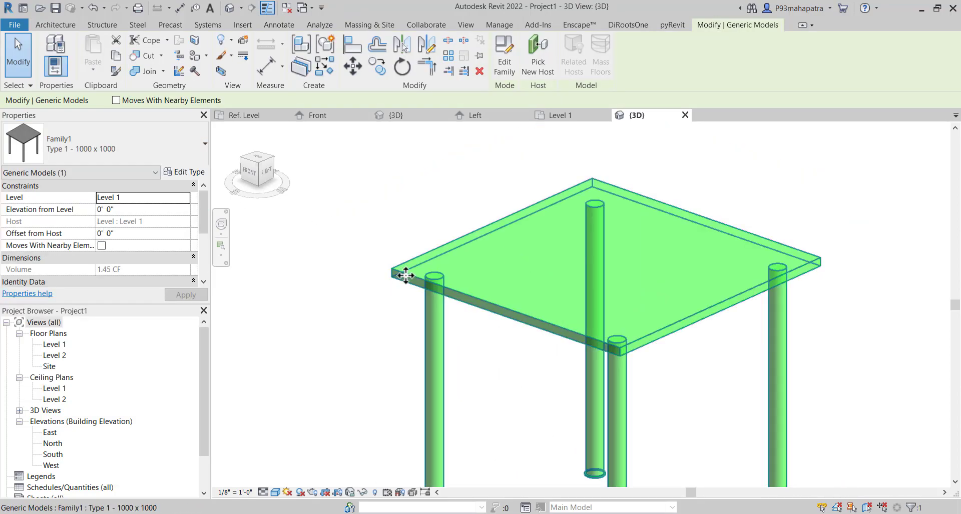
Change the placed table in the 3D view to Type 2 - 800 x 800
click(121, 157)
click(85, 243)
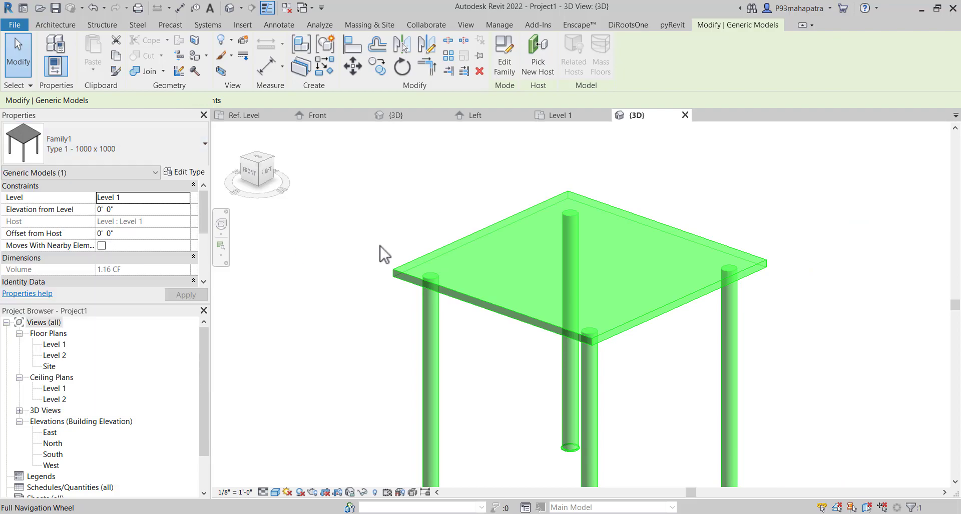
scroll(440, 245, down, 4)
click(105, 136)
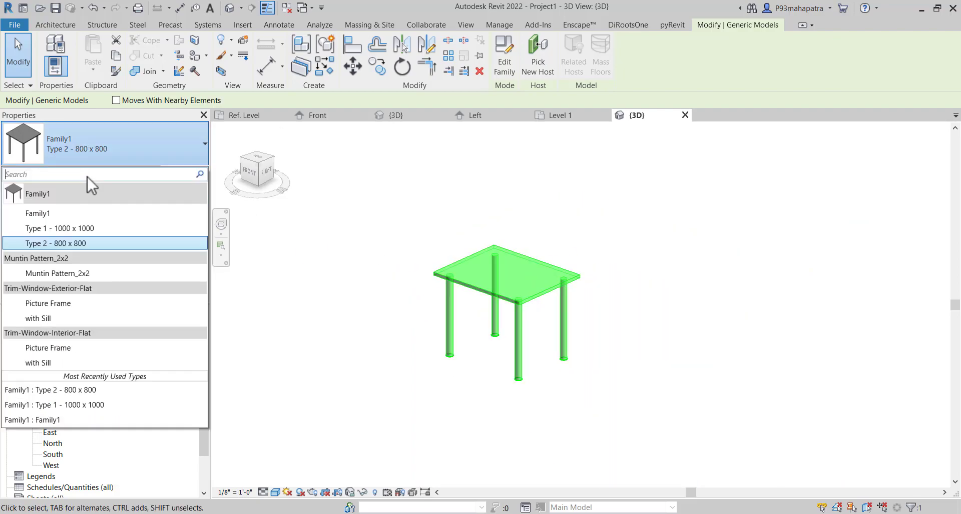
click(140, 157)
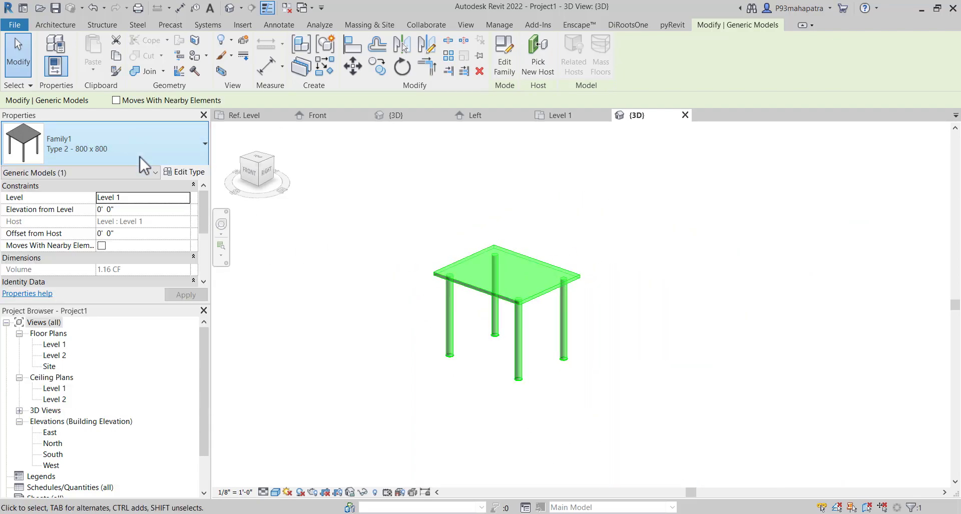
Delete the Family1 type from the Family1 family under Generic Models in the project's family list
scroll(116, 466, down, 2)
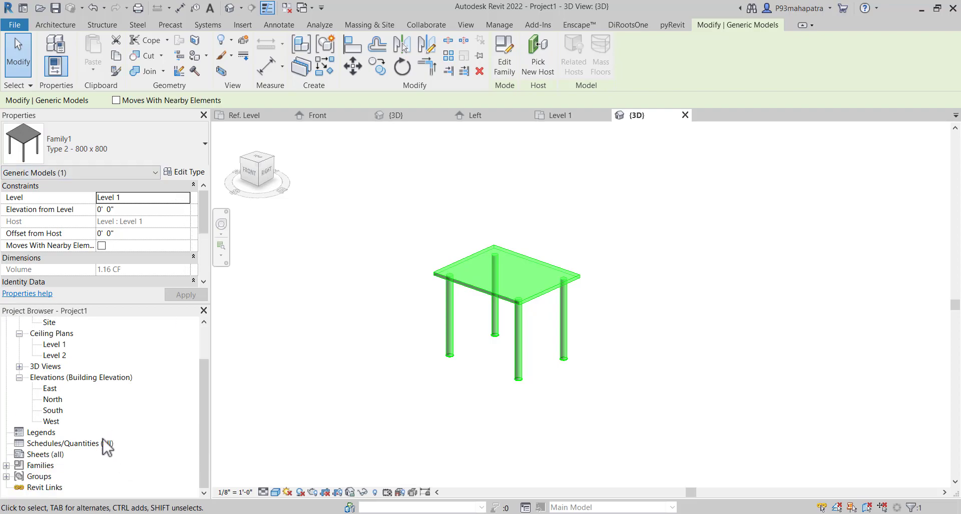
click(6, 465)
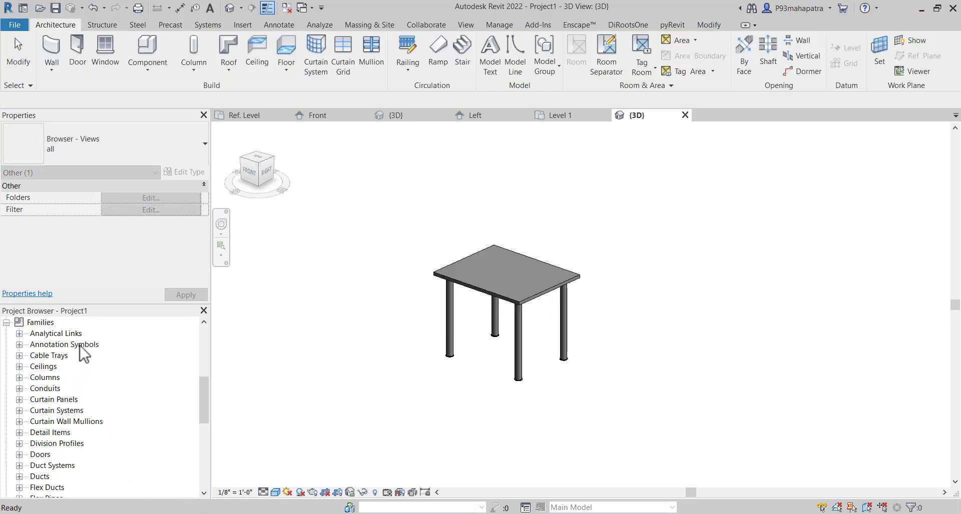
scroll(105, 400, down, 2)
scroll(85, 425, down, 2)
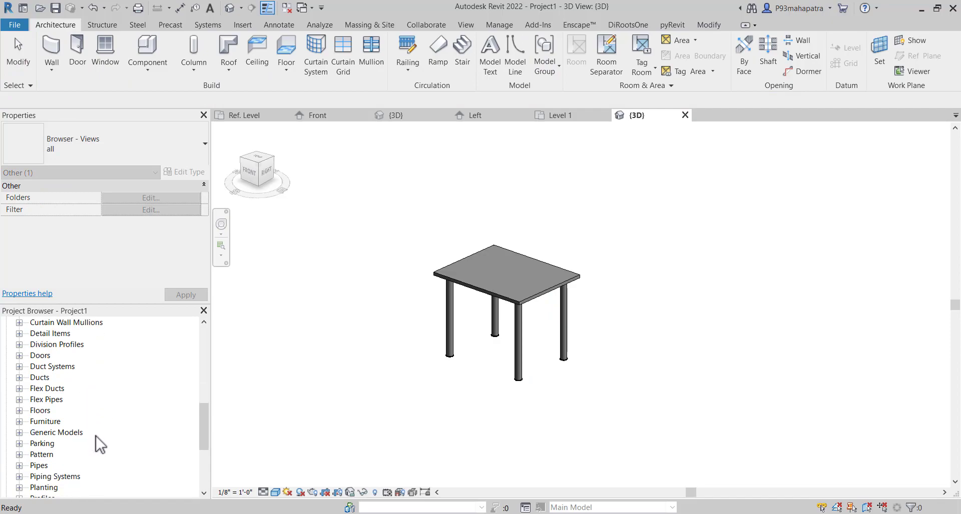
click(19, 411)
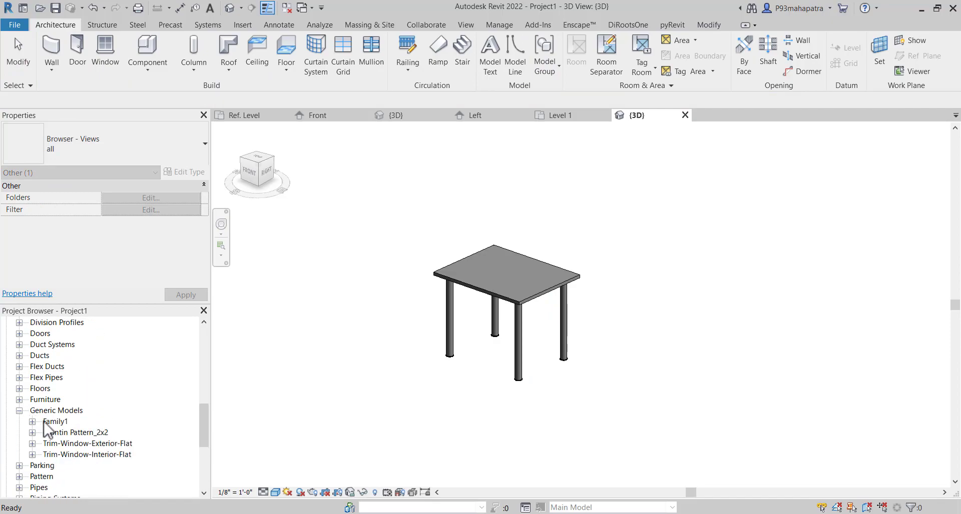
click(54, 424)
click(32, 422)
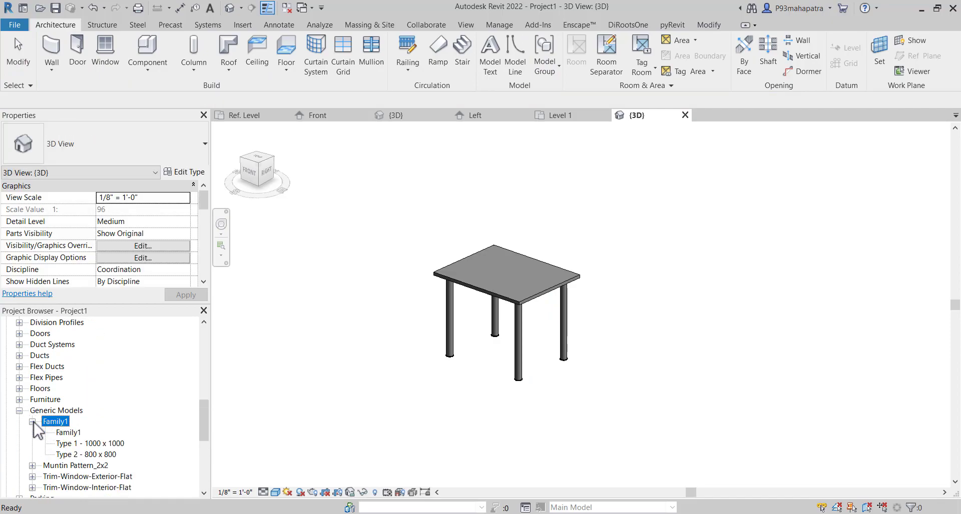
click(64, 433)
key(Delete)
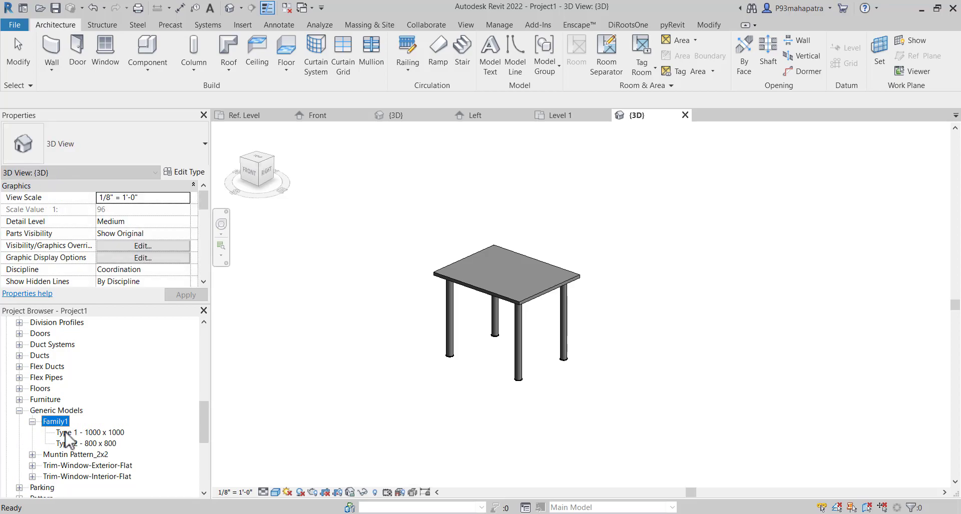
Check the types available for the placed table, then open the type properties of Type 2 - 800 x 800
click(488, 308)
click(105, 142)
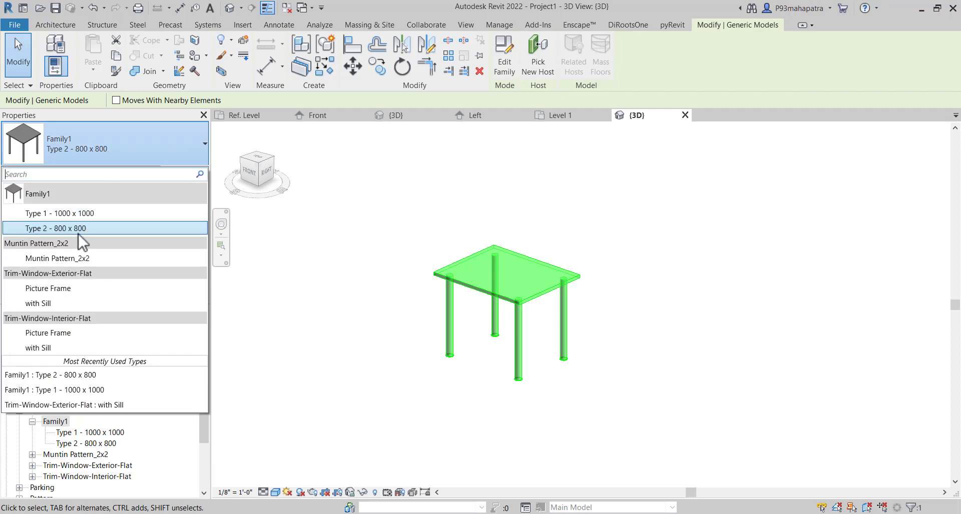
key(Escape)
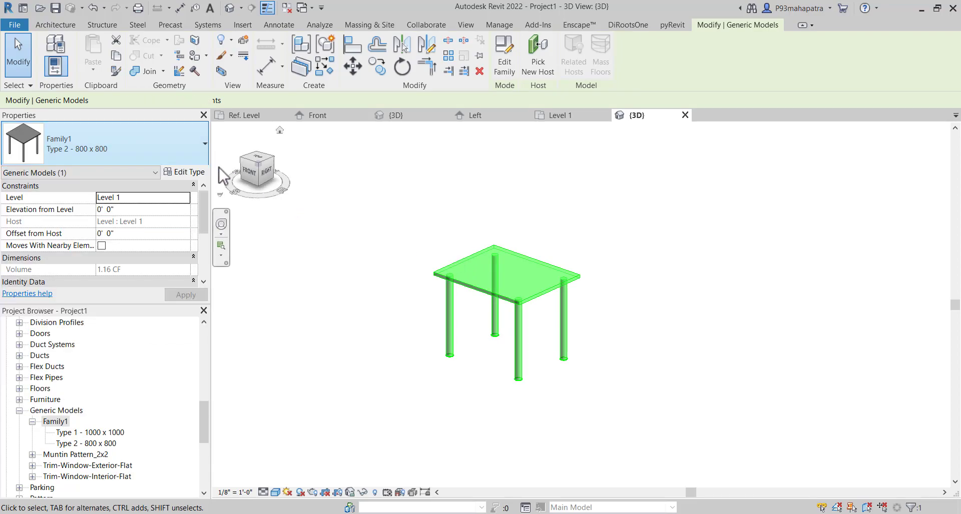
click(196, 171)
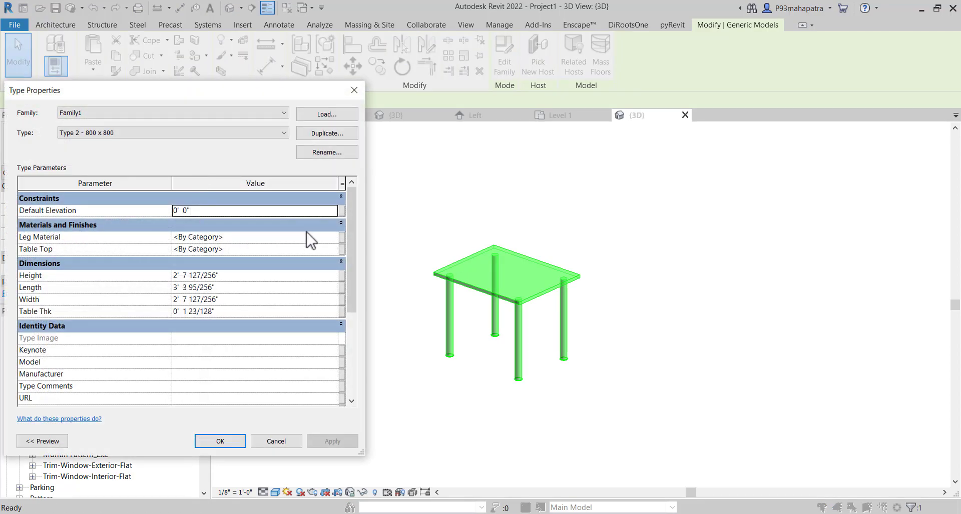
click(328, 237)
click(332, 237)
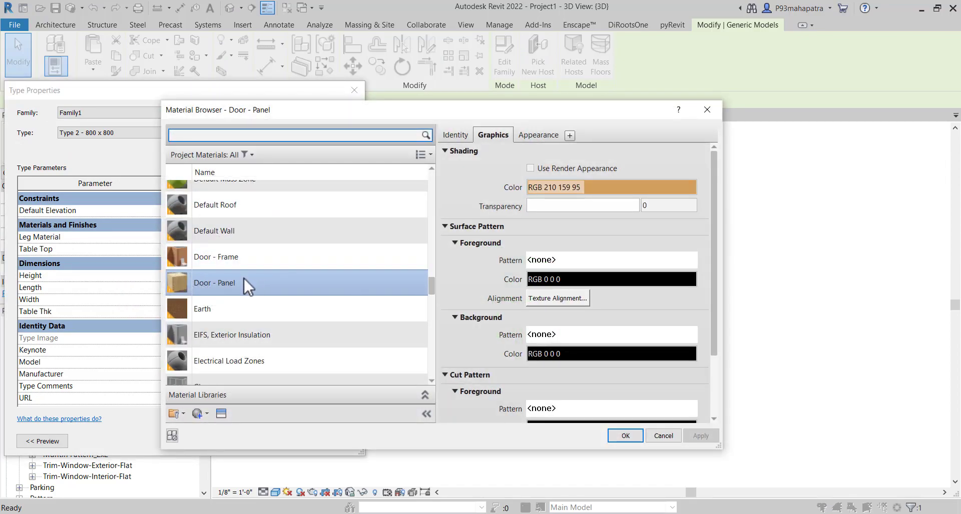
click(663, 436)
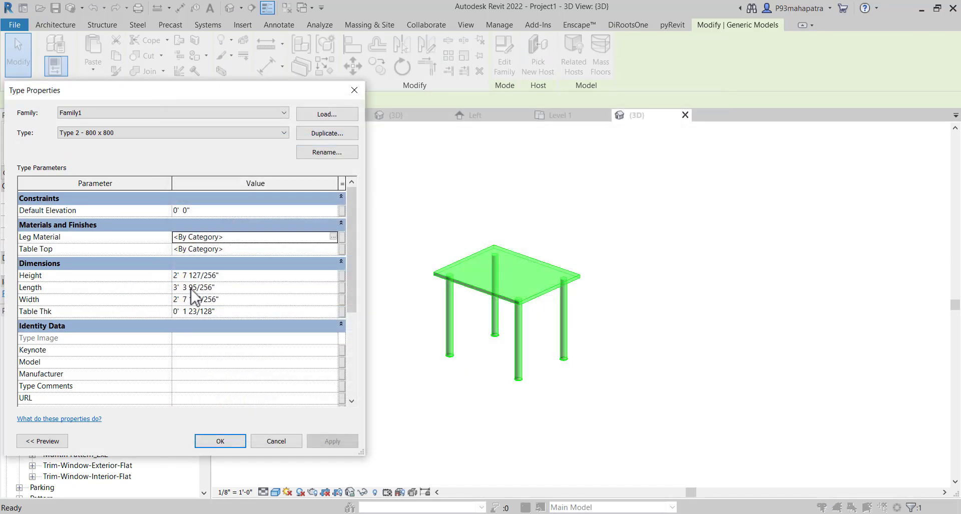
Assign the Door - Panel material to the Table Top parameter of Type 2 - 800 x 800
click(332, 249)
click(333, 248)
click(638, 436)
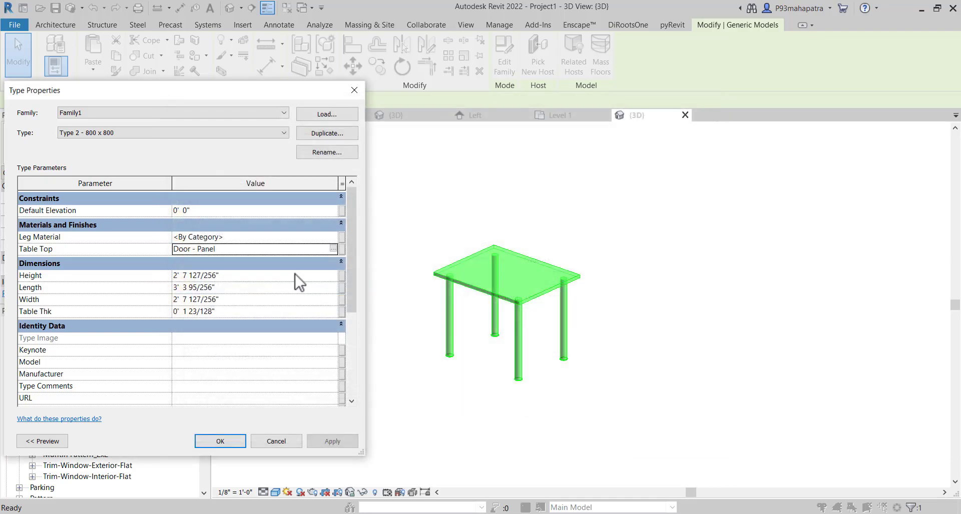
Set the Leg Material of Type 2 - 800 x 800 to Aluminum and apply the type properties
click(331, 249)
click(333, 249)
scroll(319, 293, up, 10)
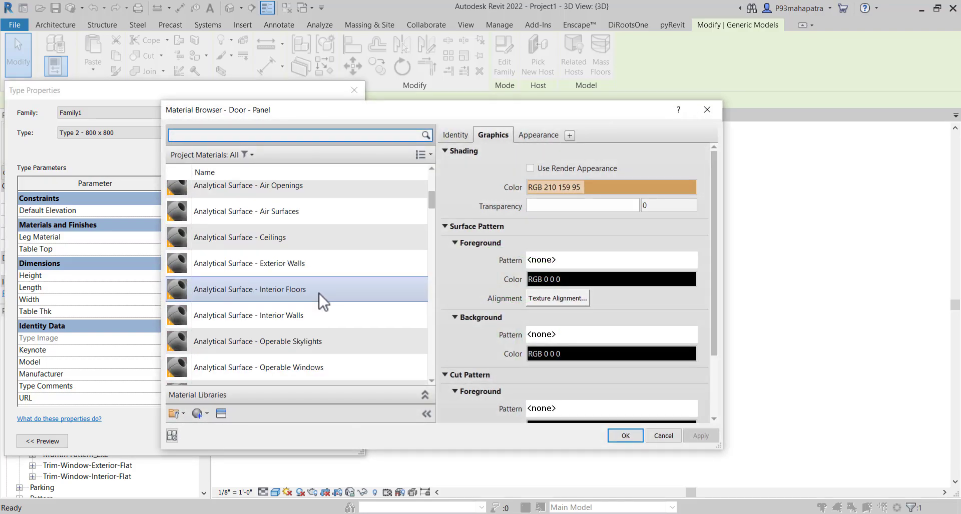
click(320, 293)
click(623, 435)
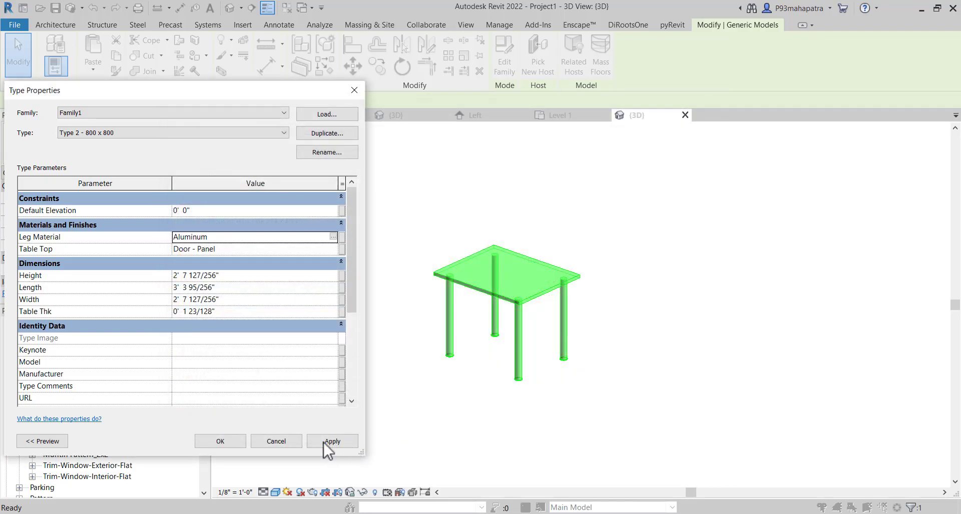
click(328, 442)
click(222, 442)
Change the placed table to Type 1 - 1000 x 1000 and inspect it in the 3D view
click(498, 306)
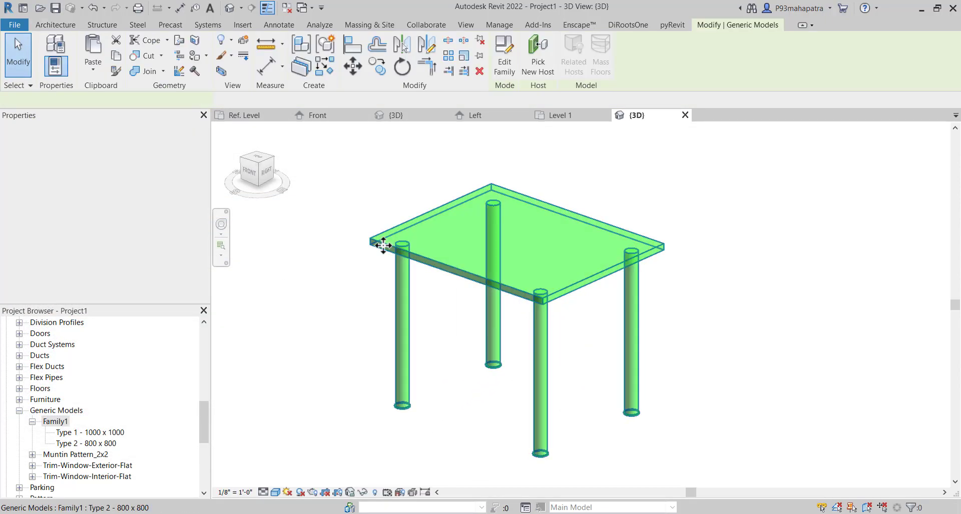
scroll(376, 247, down, 3)
click(183, 159)
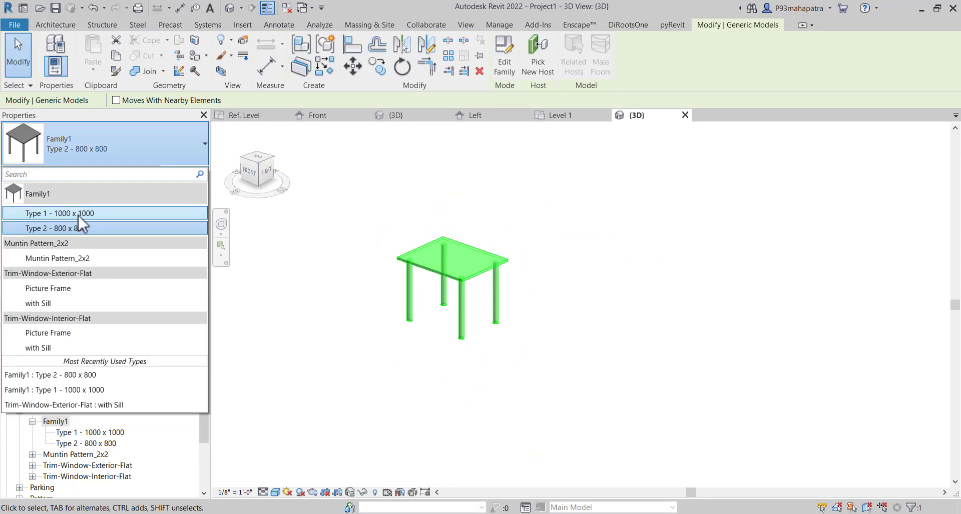
click(79, 215)
scroll(581, 281, up, 3)
key(Escape)
Switch the placed table back to Type 2 - 800 x 800 to compare it with the larger type
scroll(582, 281, down, 3)
shift+middle_drag(582, 282, 551, 324)
click(506, 300)
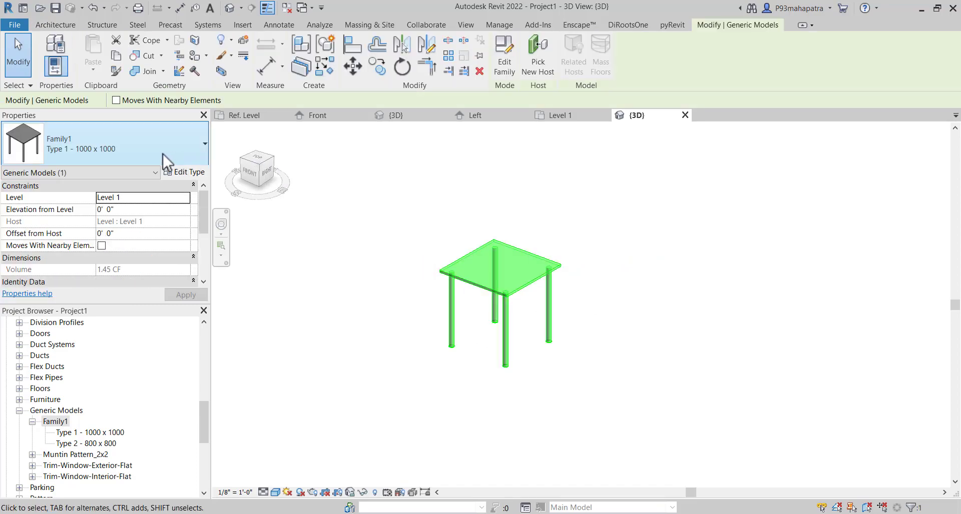
click(163, 154)
click(58, 230)
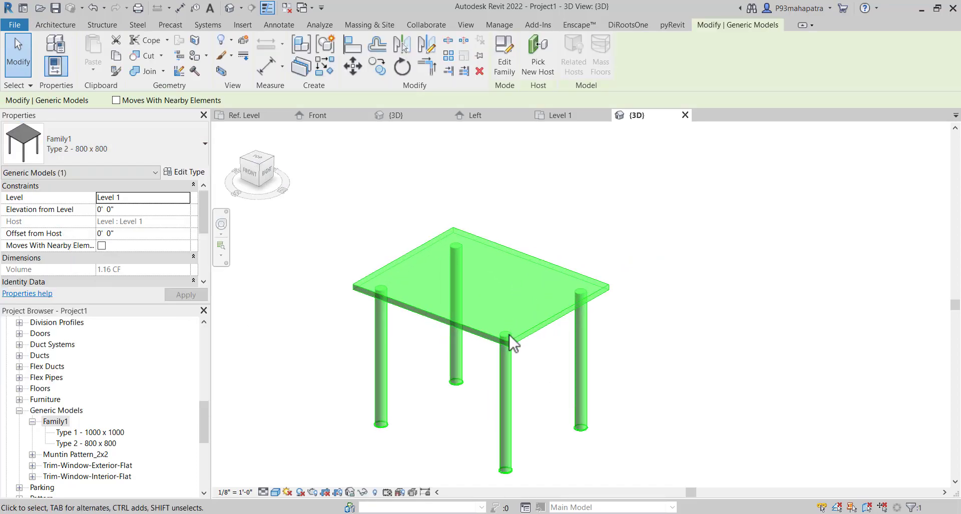